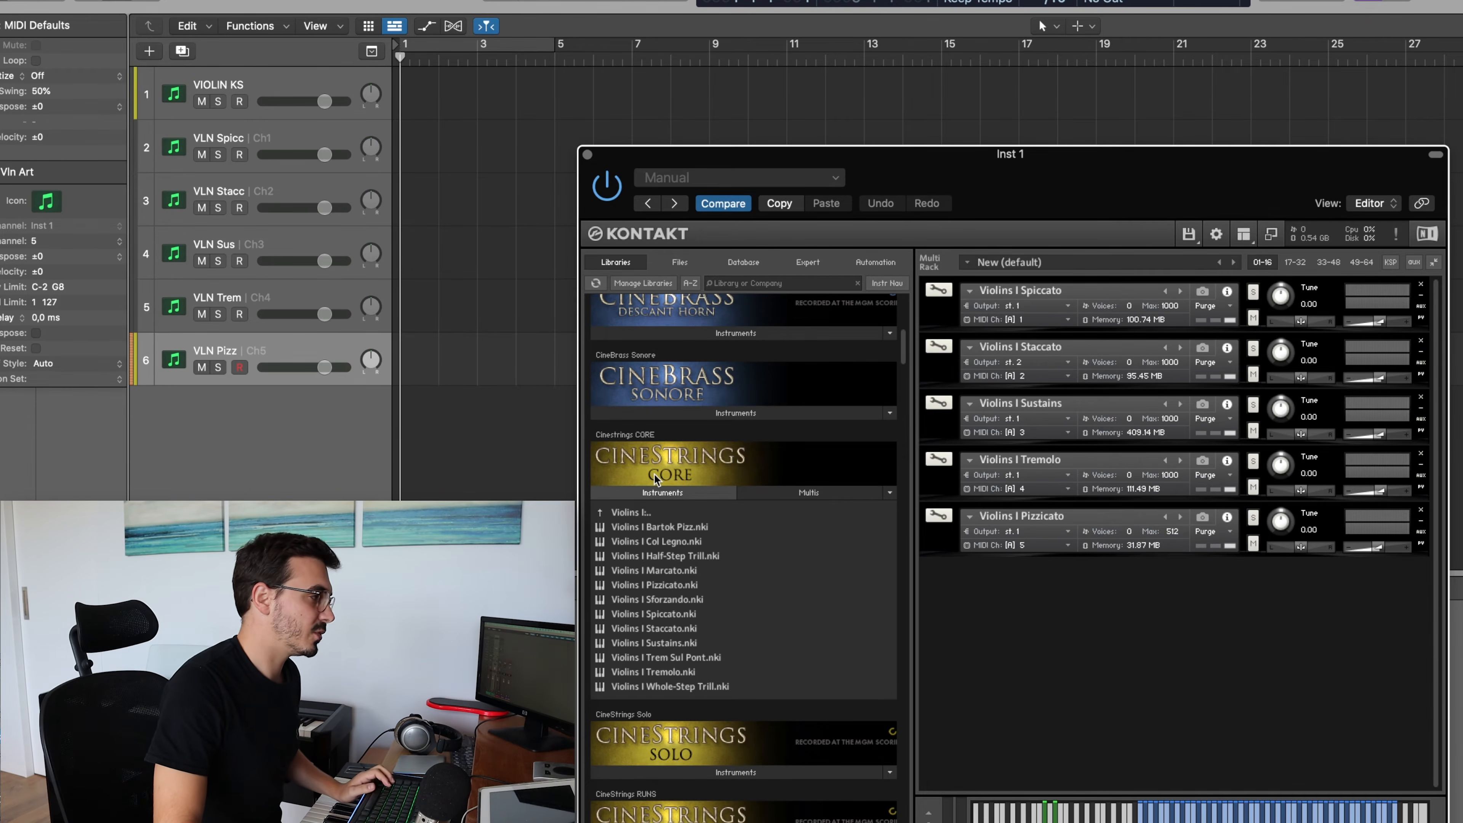
pyautogui.click(952, 319)
pyautogui.click(952, 318)
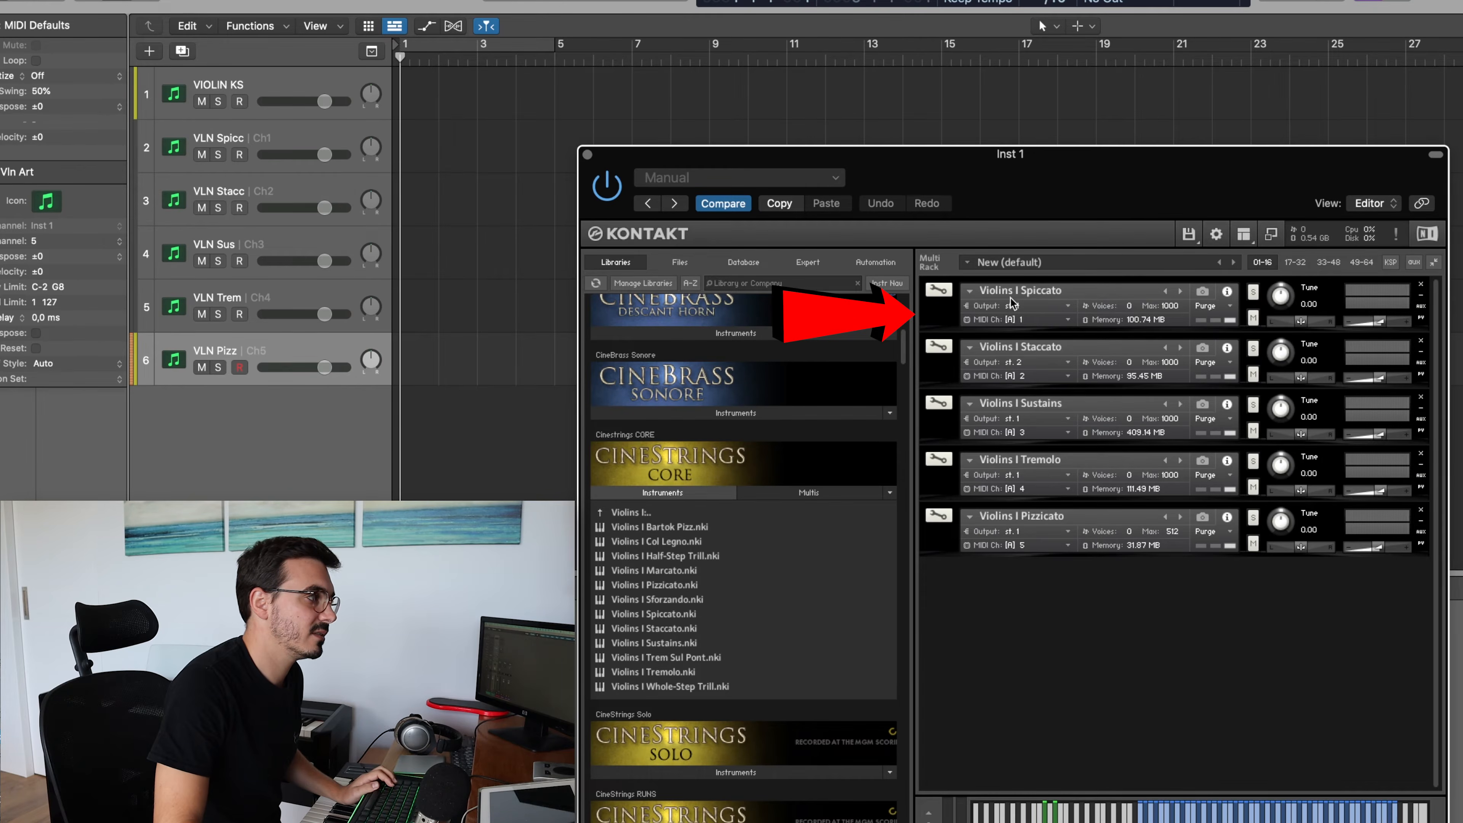
pyautogui.click(944, 320)
pyautogui.click(943, 320)
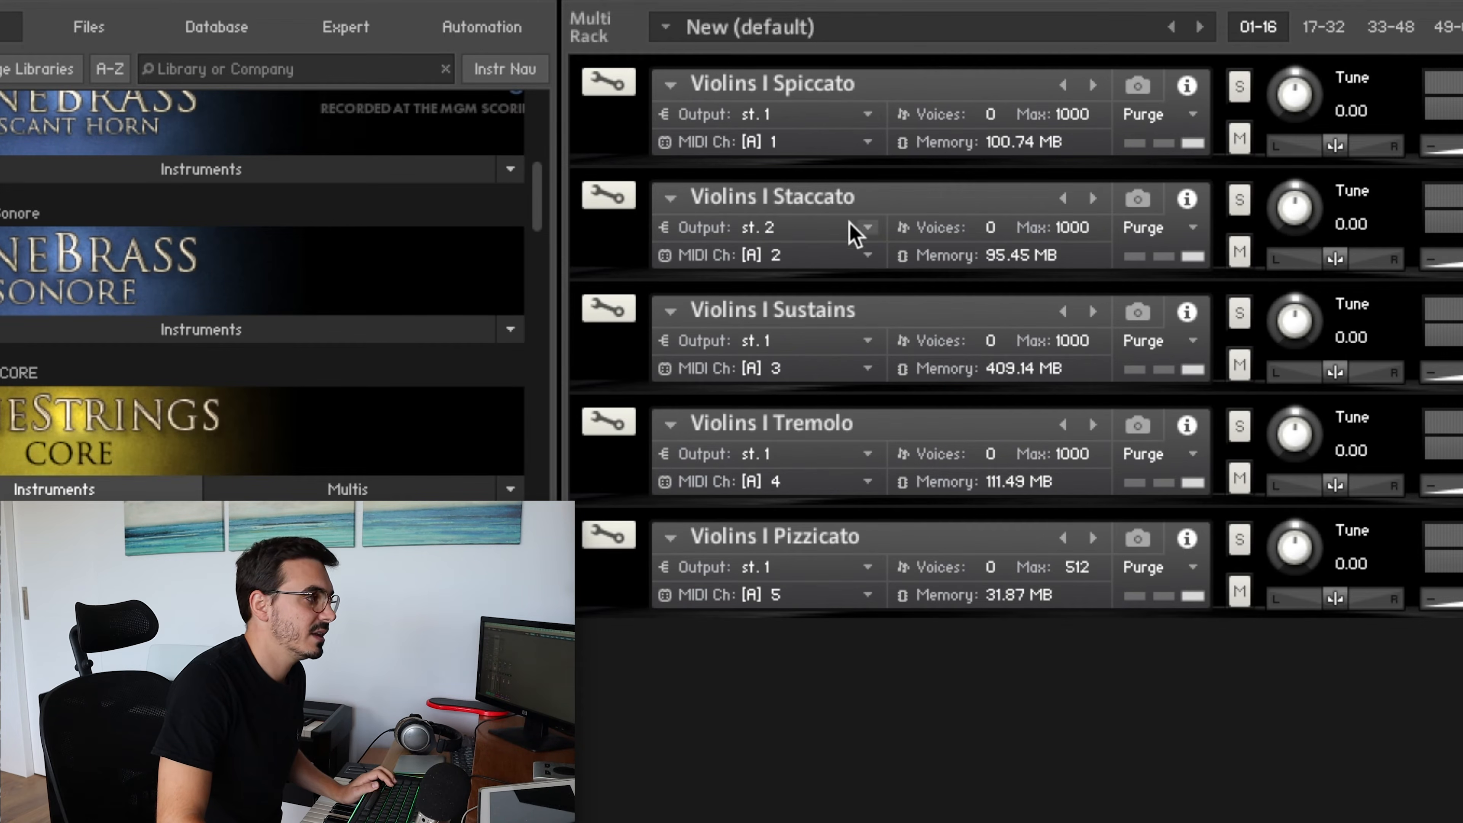
# Set the Violins I Sustains MIDI channel to Port A channel 1 and select the VLN Spicc track to play it
pyautogui.click(868, 370)
pyautogui.moveTo(851, 424)
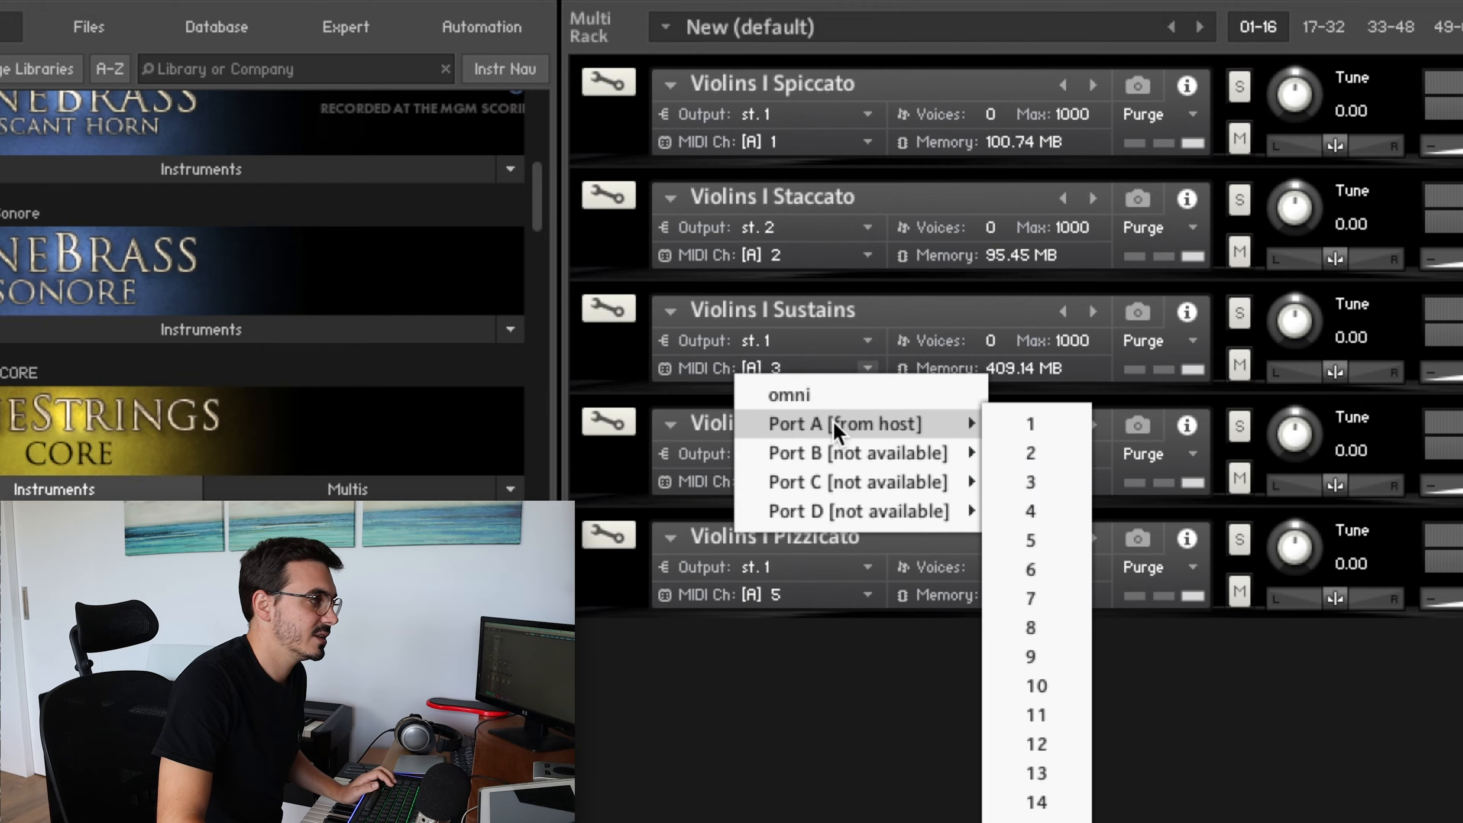
pyautogui.click(1031, 425)
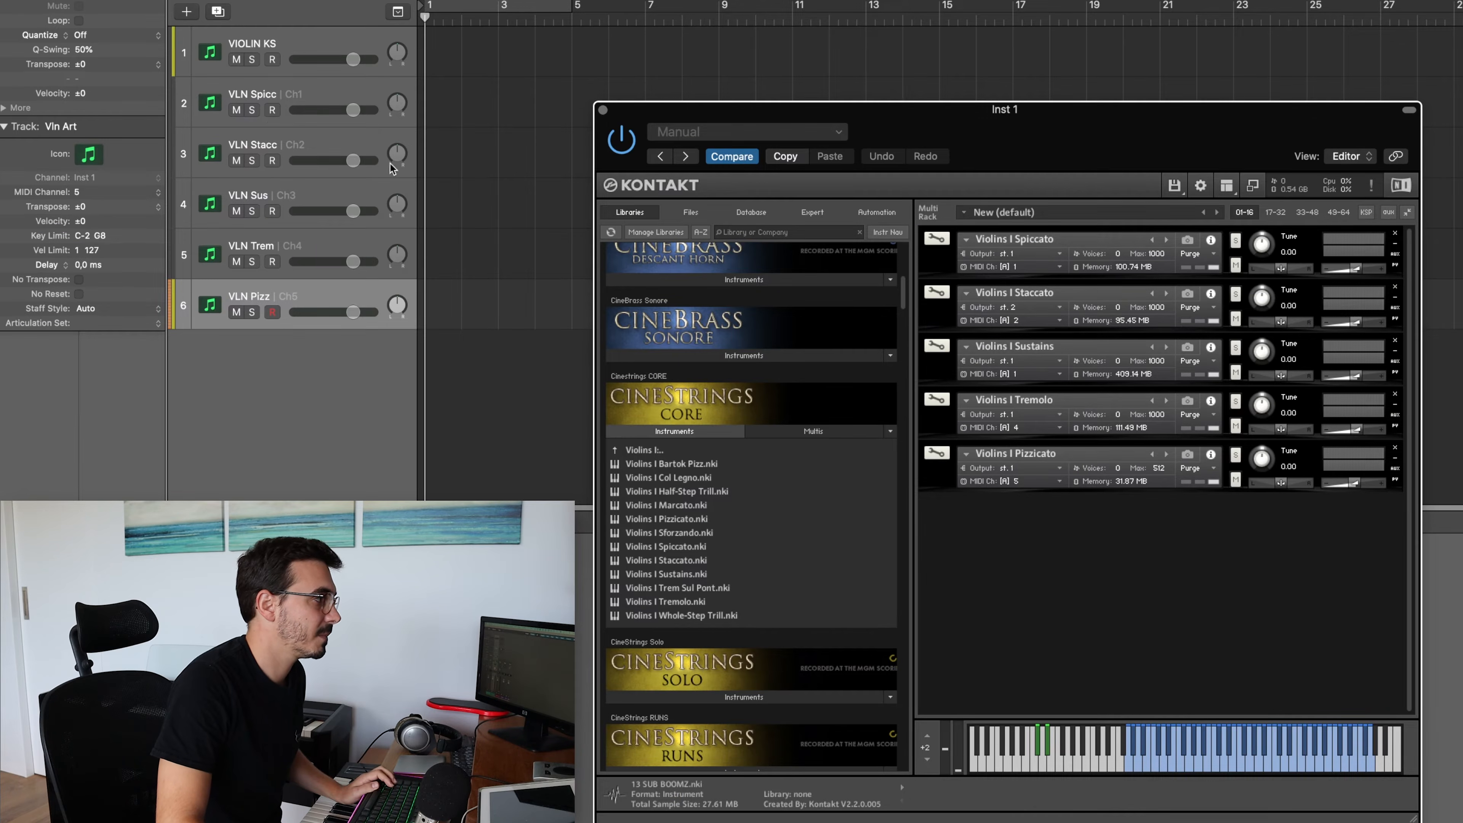
pyautogui.click(295, 94)
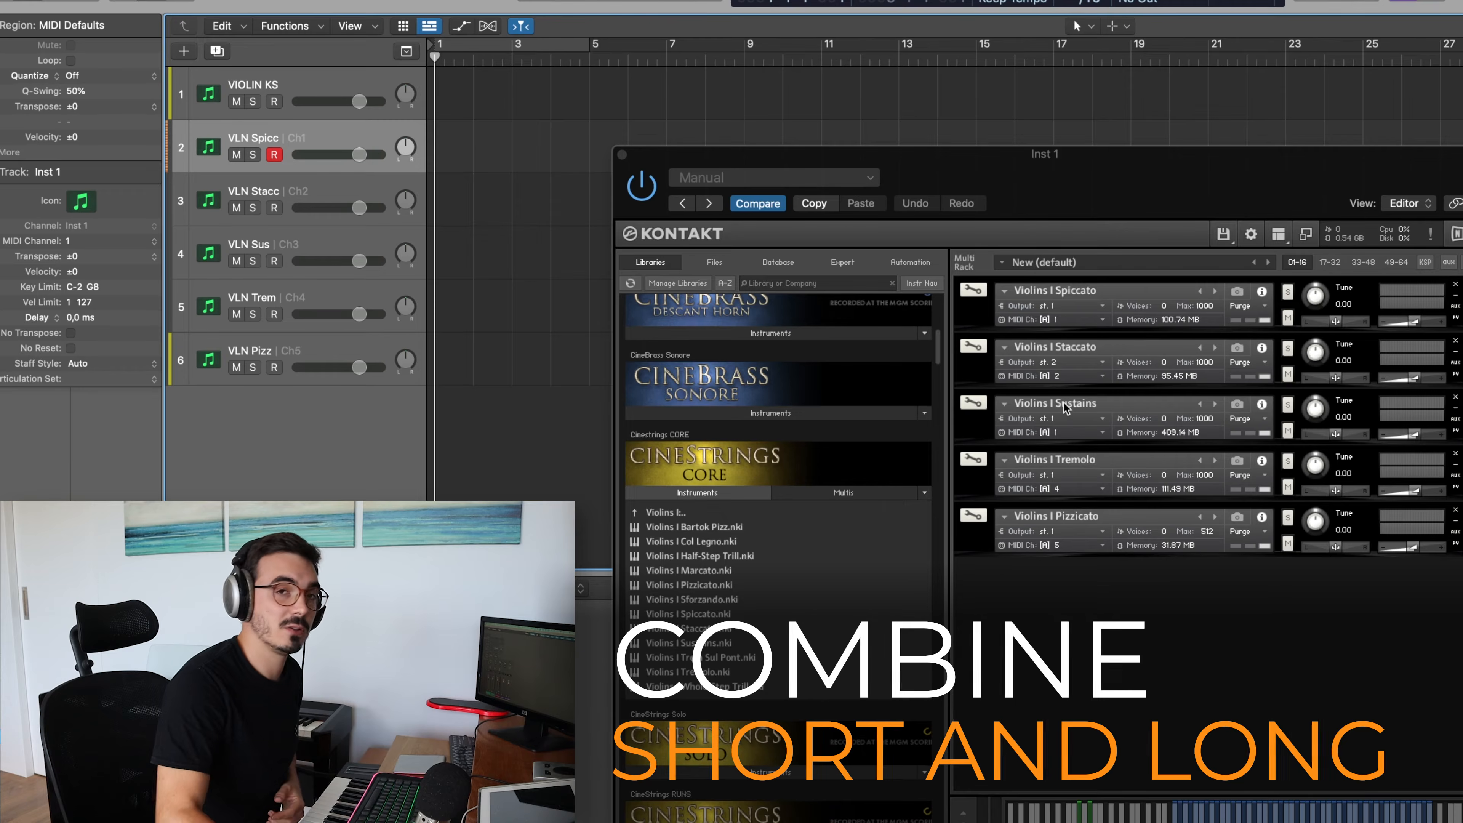
# Set the Violins I Sustains MIDI channel to Port A channel 3 in the Kontakt rack
pyautogui.click(1099, 419)
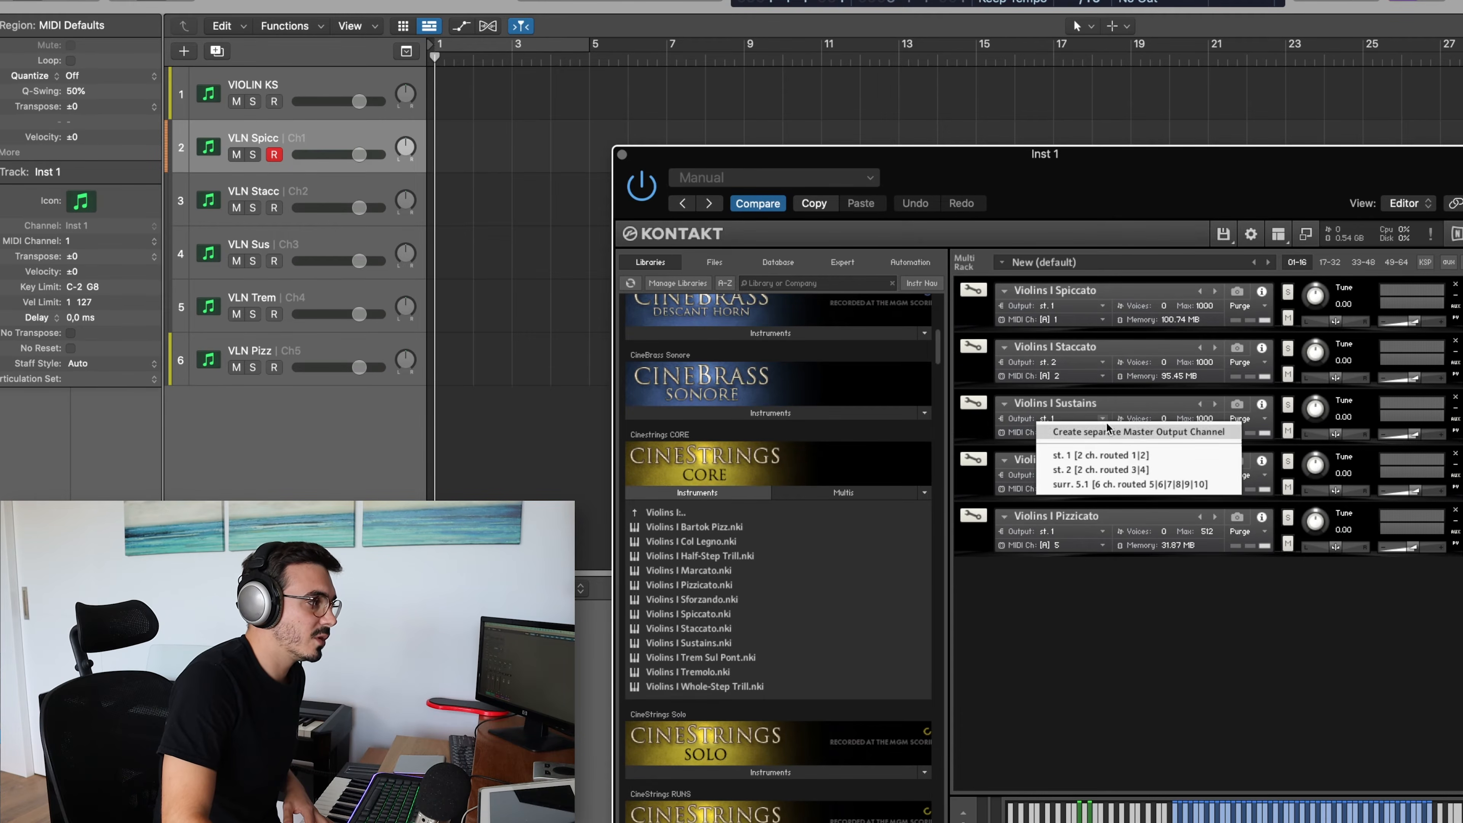
pyautogui.click(1096, 424)
pyautogui.click(1101, 433)
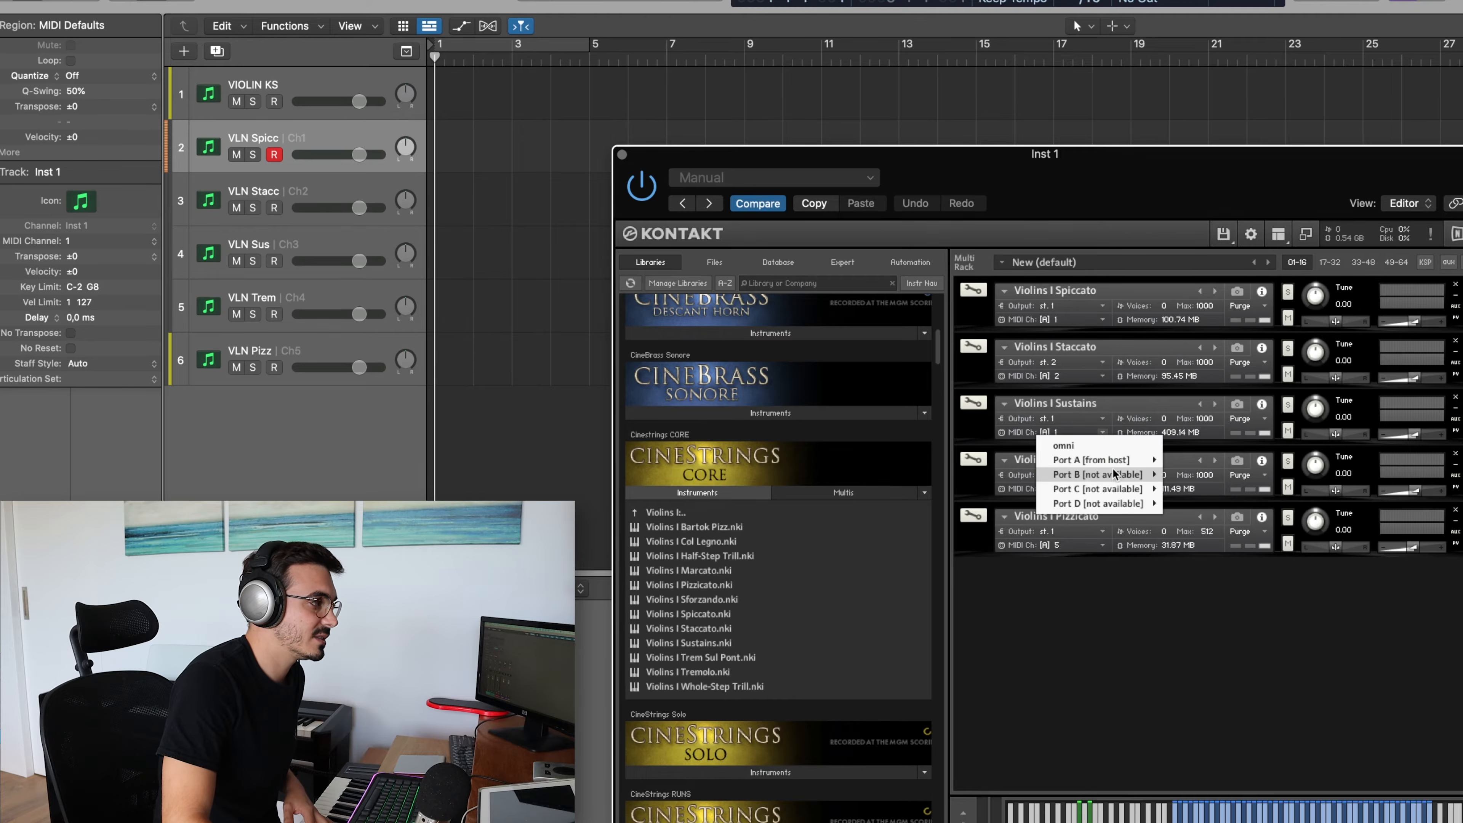
pyautogui.moveTo(1118, 461)
pyautogui.click(1187, 489)
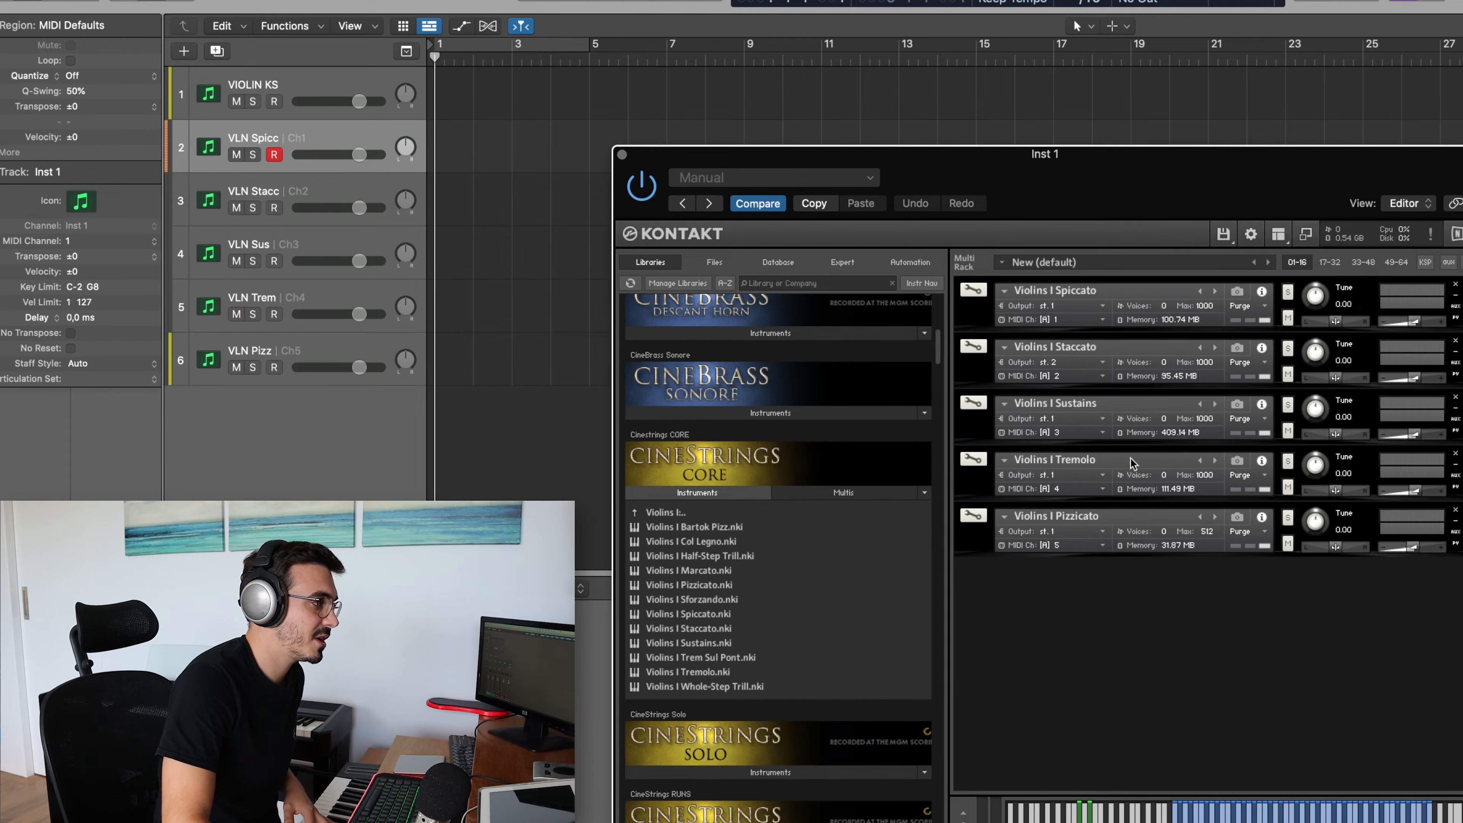
# Switch between the VLN Sus, VLN Spicc and VLN Stacc tracks, ending on VLN Sus to audition its patch
pyautogui.click(298, 242)
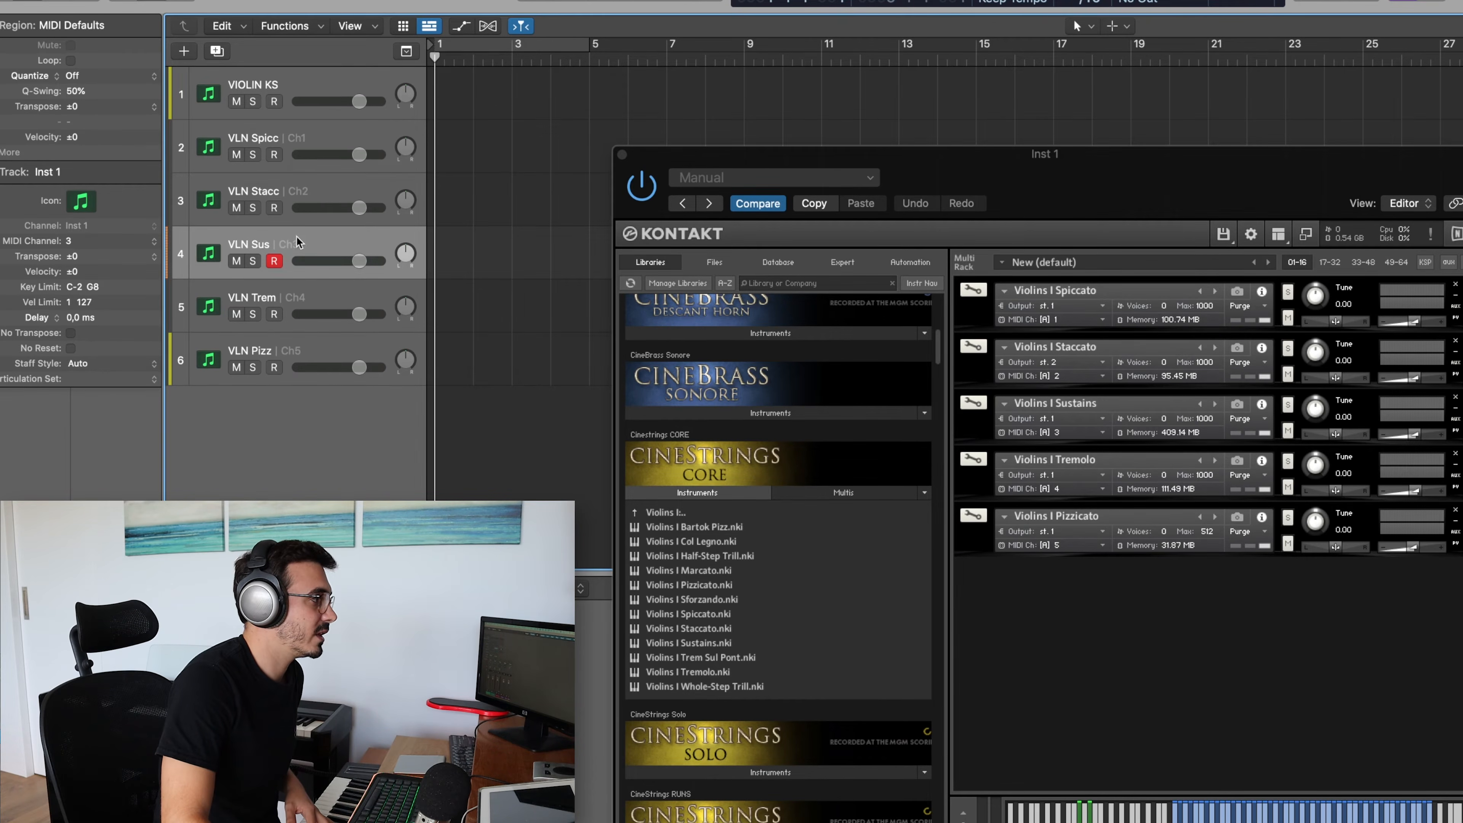
pyautogui.click(300, 144)
pyautogui.click(289, 190)
pyautogui.click(292, 245)
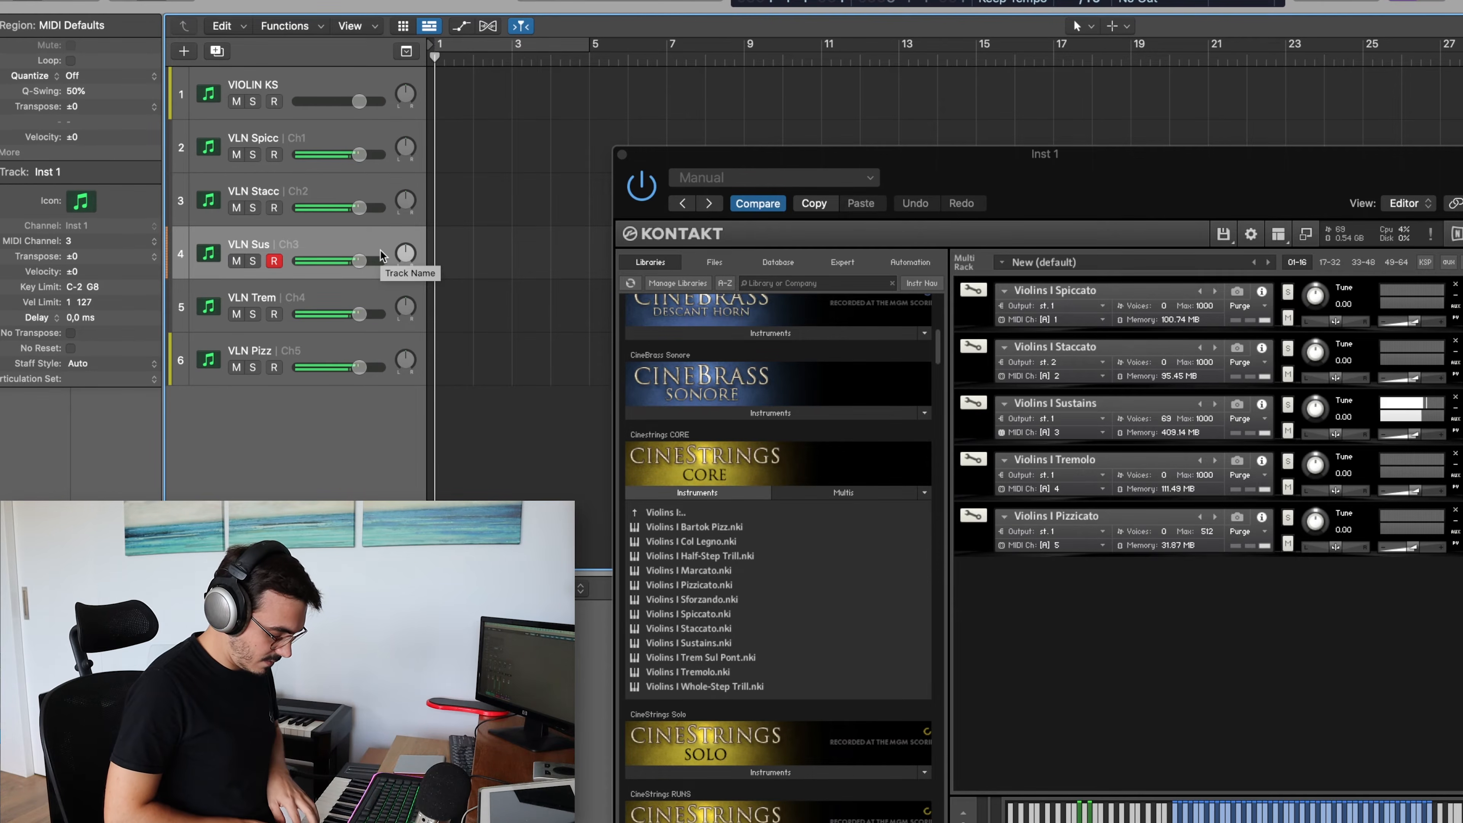
# Audition the articulation tracks one after another, from VLN Spicc down to VLN Pizz
pyautogui.click(294, 137)
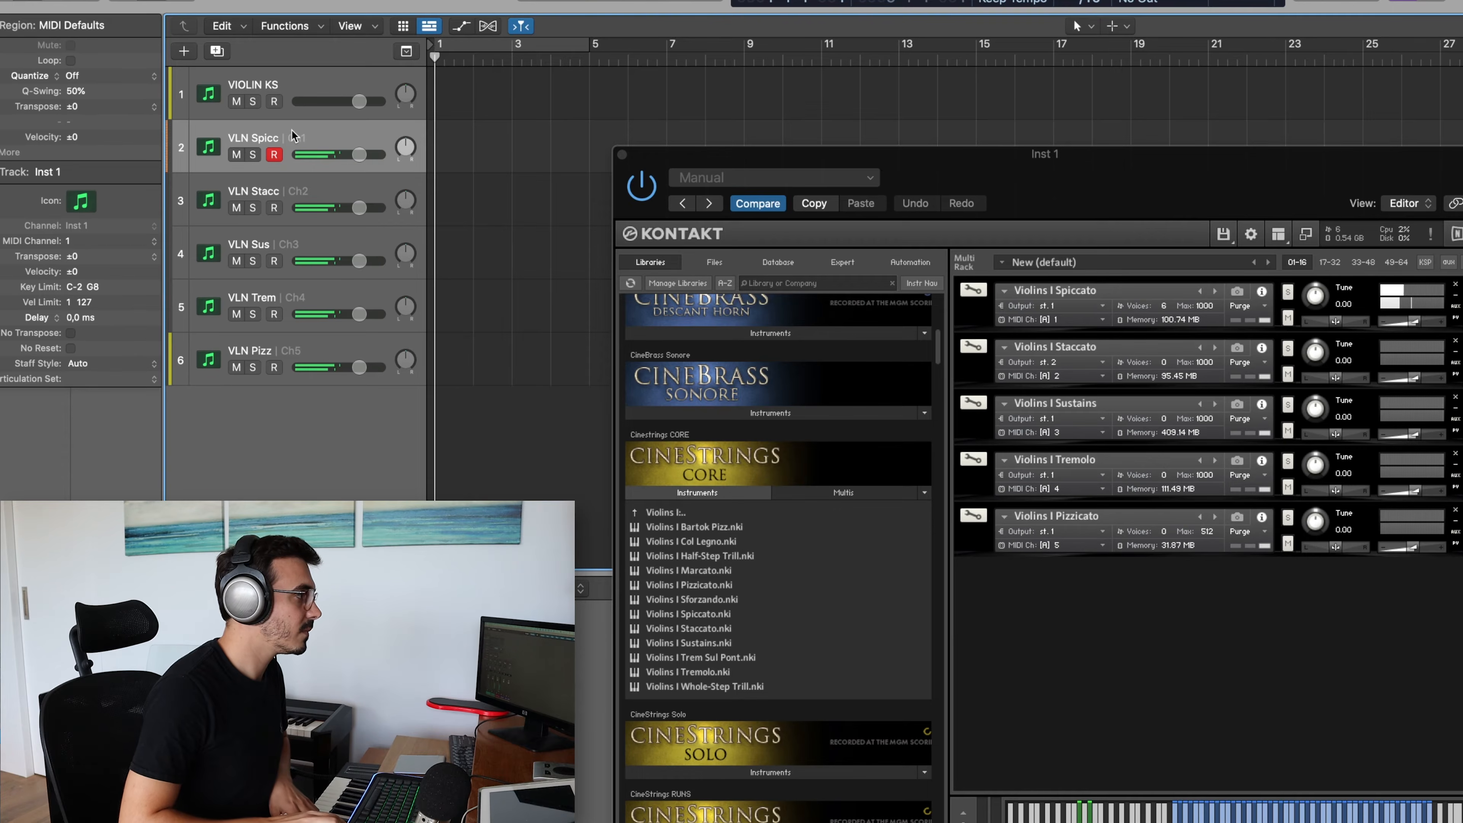
pyautogui.press('Down')
pyautogui.press('Down')
pyautogui.press('Down')
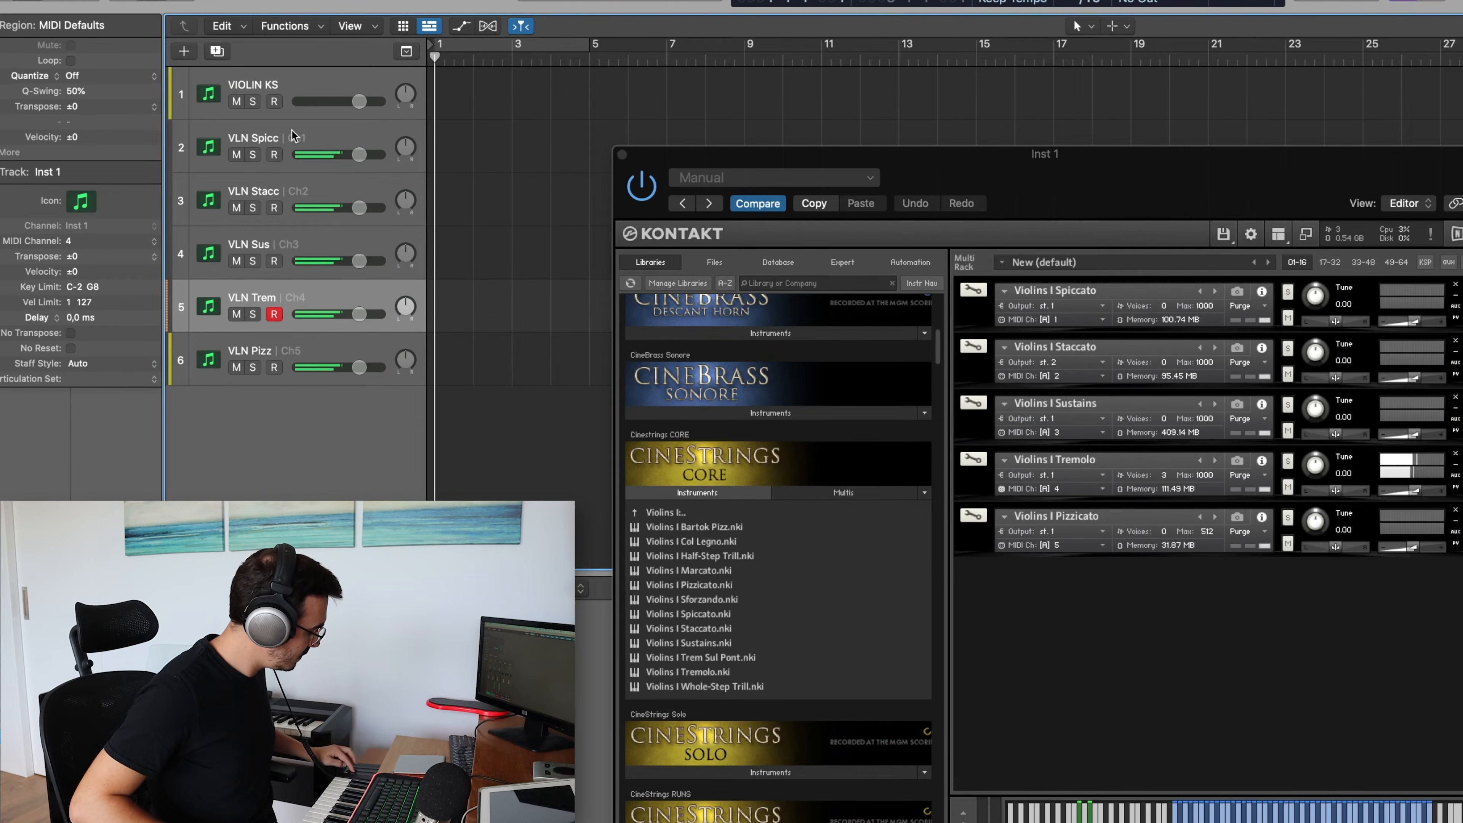
pyautogui.press('Down')
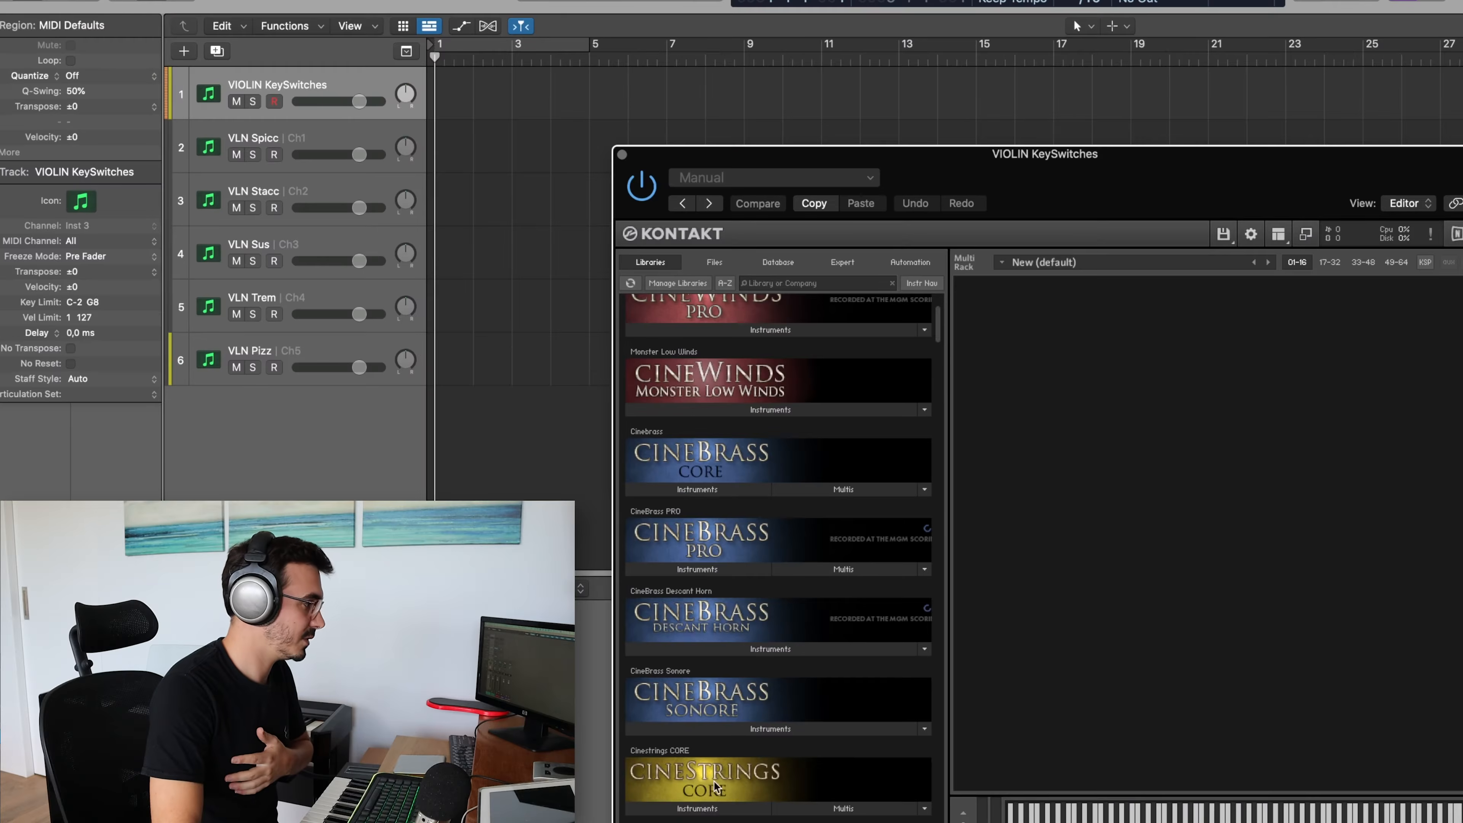
# Leave the Violins I split patches in Cinestrings CORE and load 01 Violins I Articulations.nki for the VIOLIN KeySwitches track
pyautogui.scroll(-2, 709, 810)
pyautogui.scroll(-1, 710, 811)
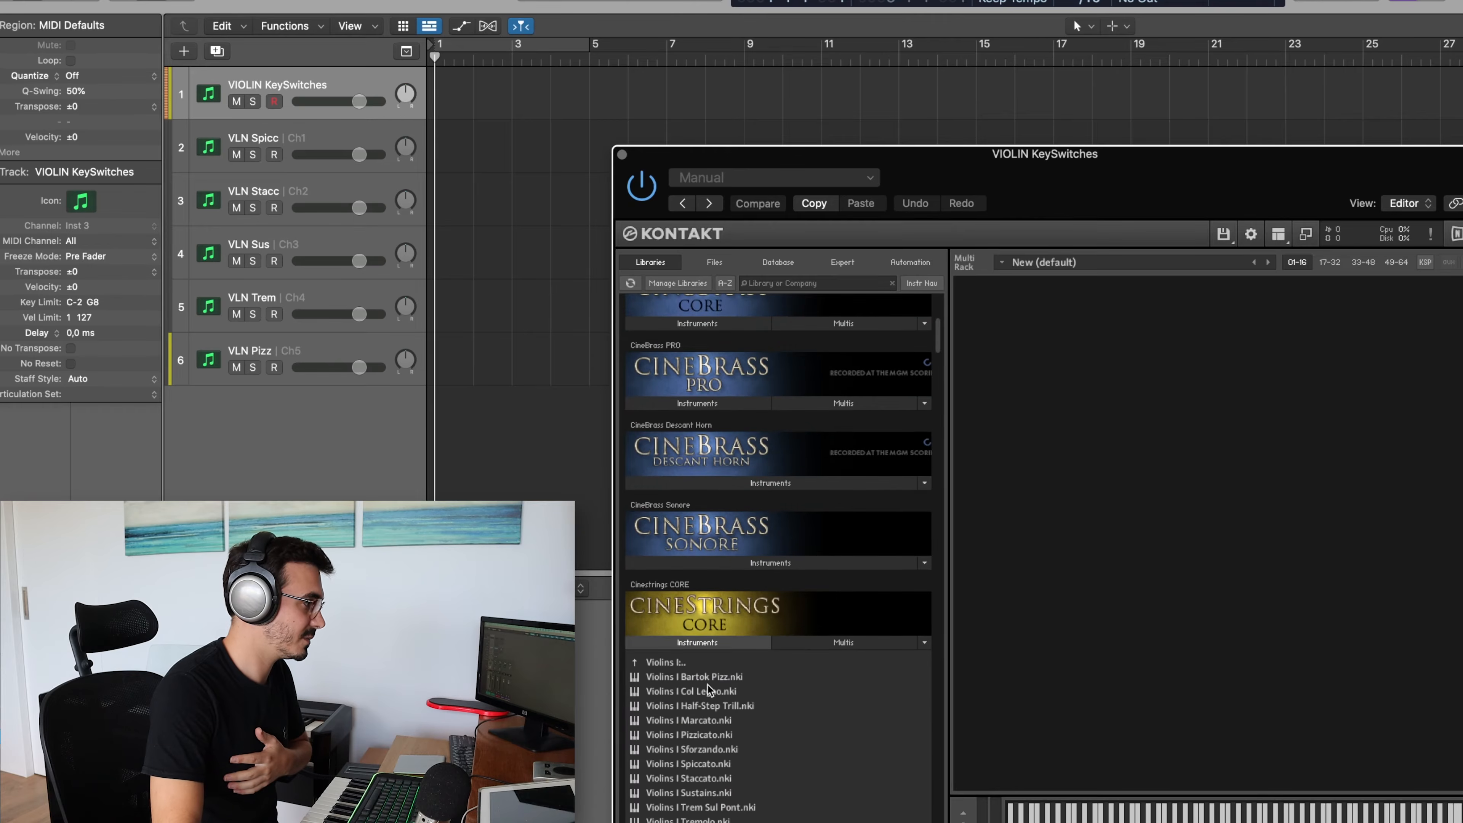
pyautogui.click(668, 664)
pyautogui.click(682, 664)
pyautogui.scroll(-5, 683, 663)
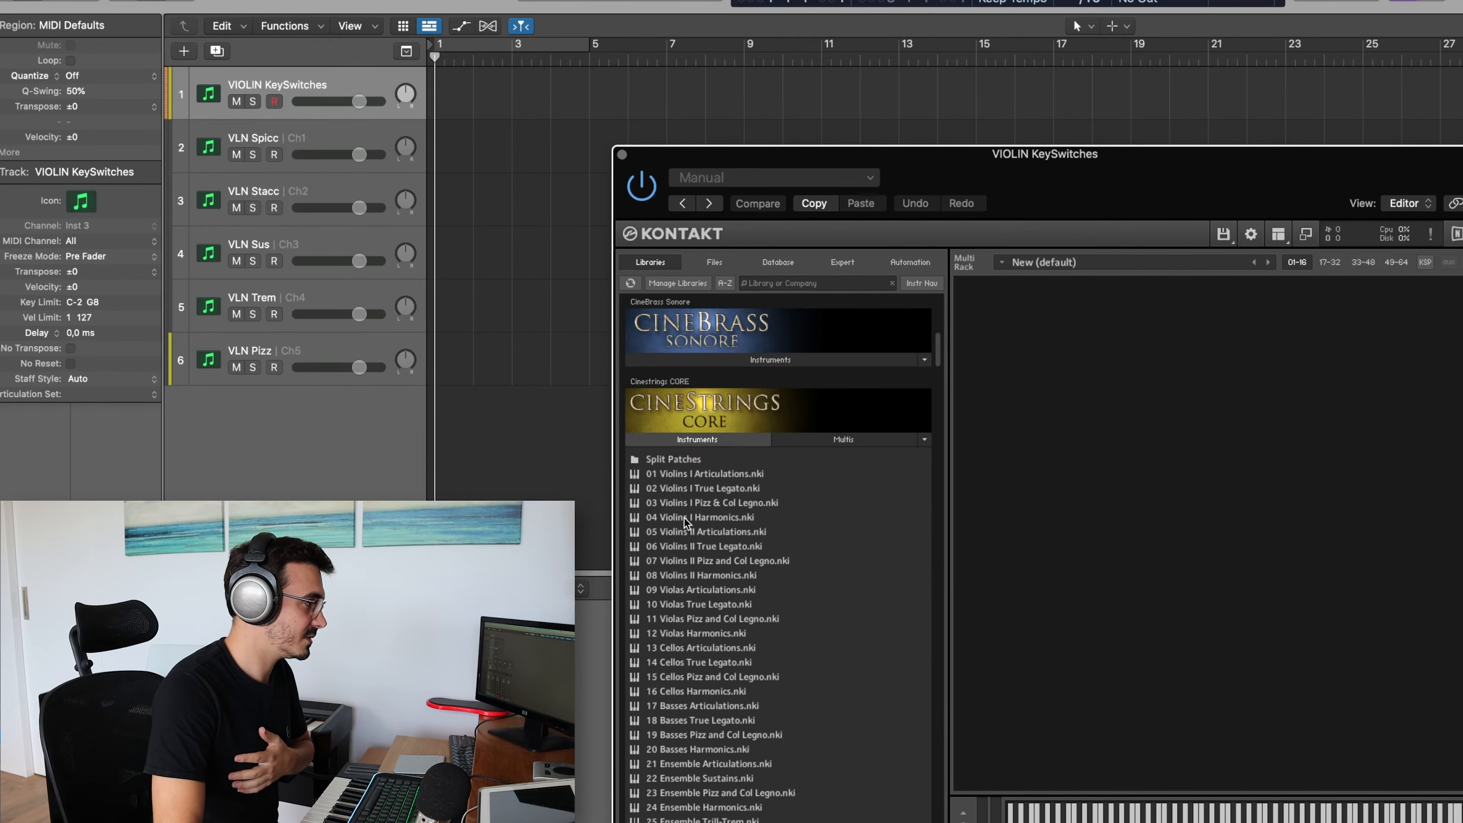
pyautogui.doubleClick(705, 474)
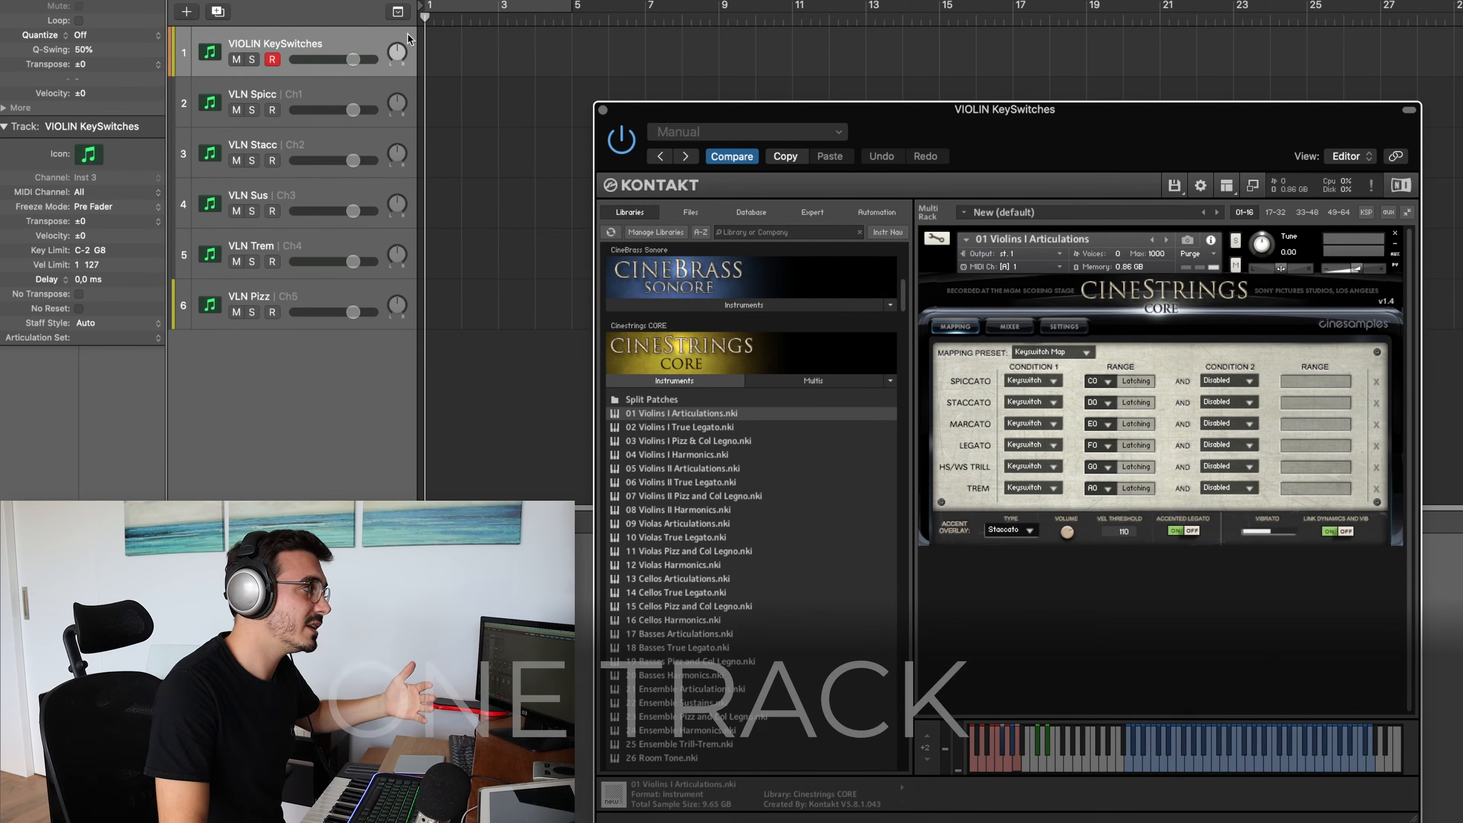
# Move the Kontakt window clear of the tracks and record a violin passage with keyswitches on VIOLIN KeySwitches from bar 5
pyautogui.click(573, 18)
pyautogui.moveTo(1029, 114); pyautogui.dragTo(1331, 174)
pyautogui.press('r')
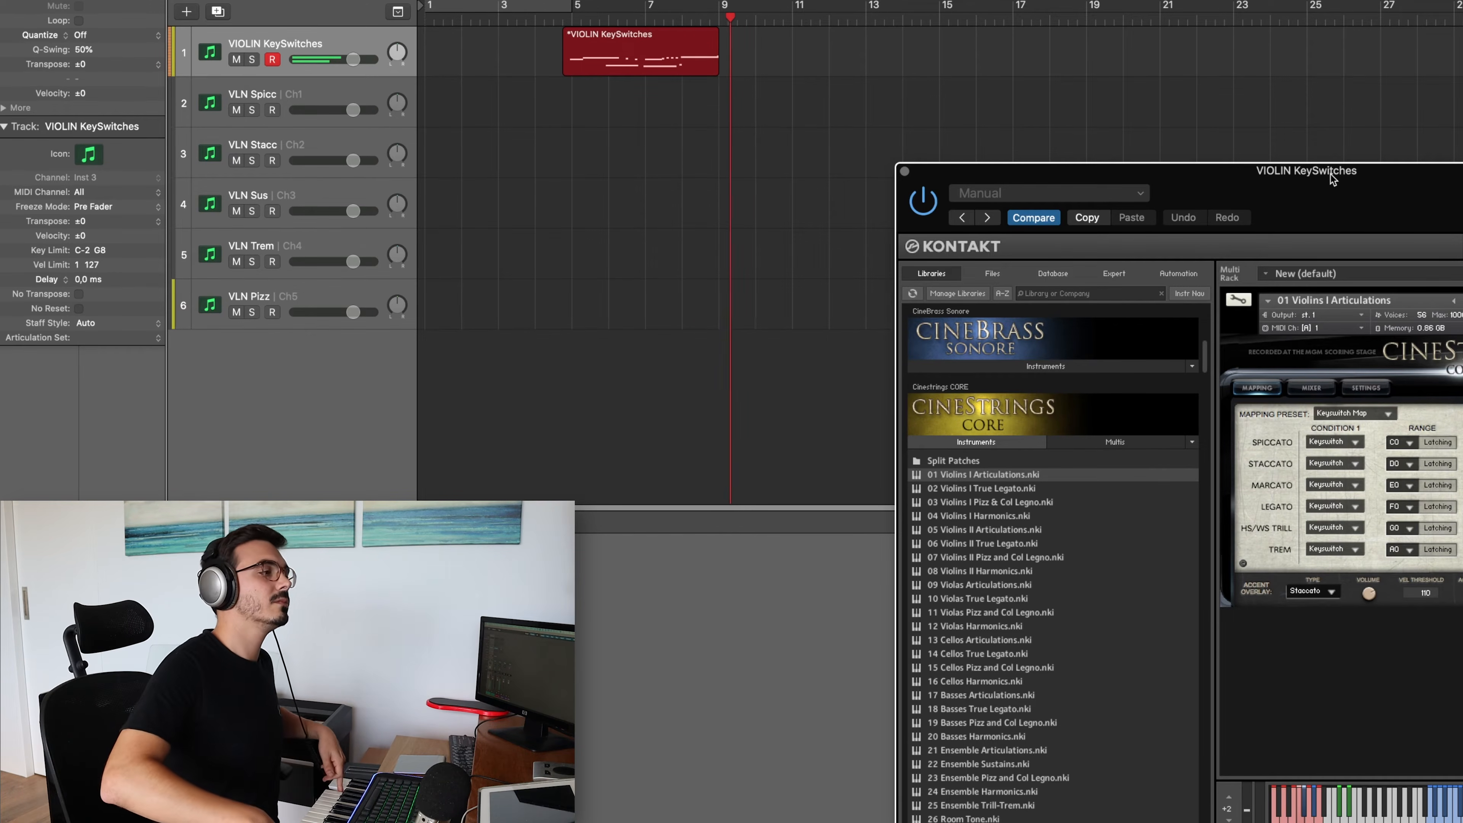
pyautogui.press('space')
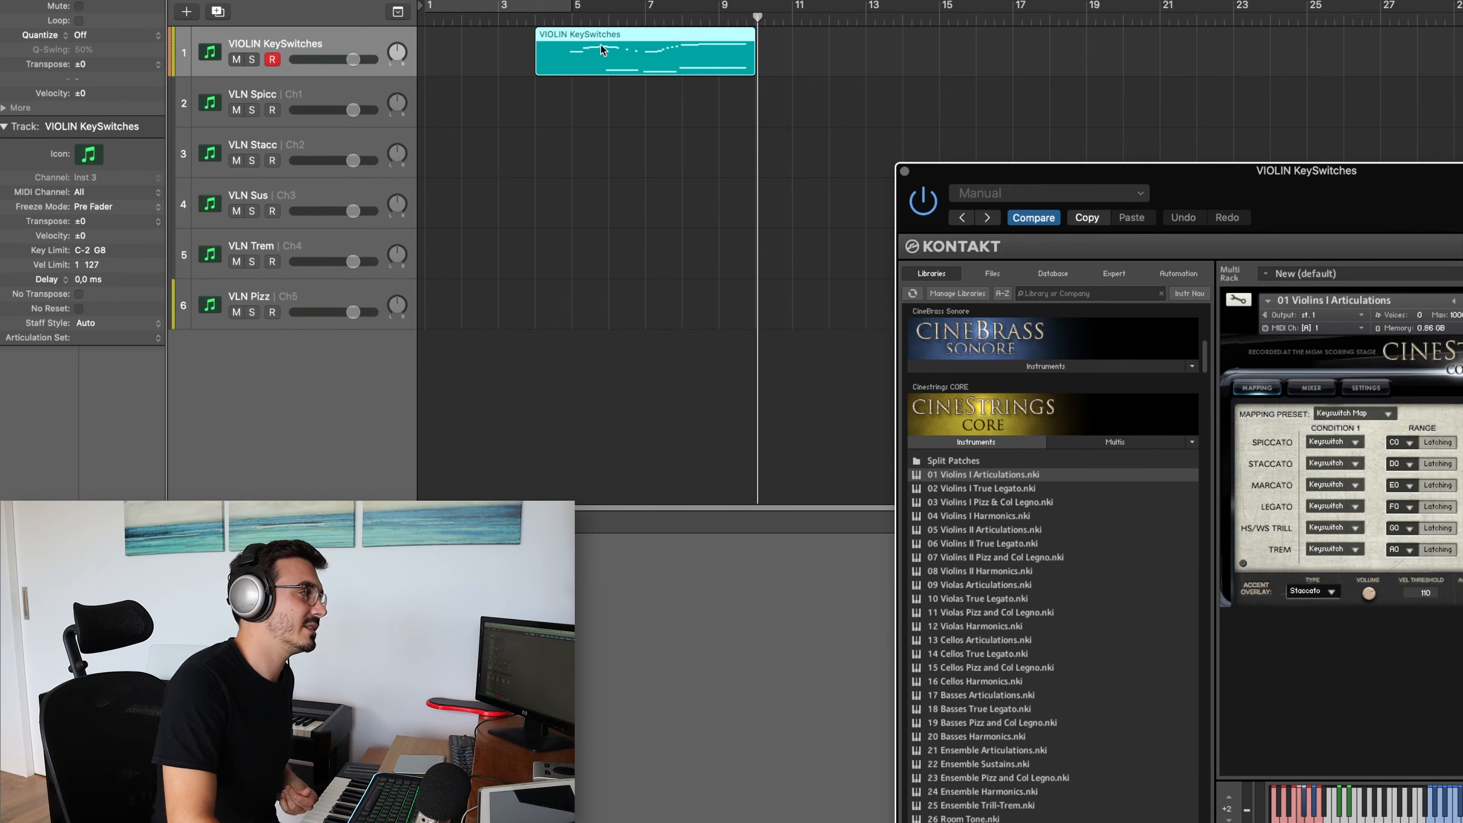
# Open the recorded VIOLIN KeySwitches region in the Piano Roll and examine its keyswitch and melody notes
pyautogui.doubleClick(618, 40)
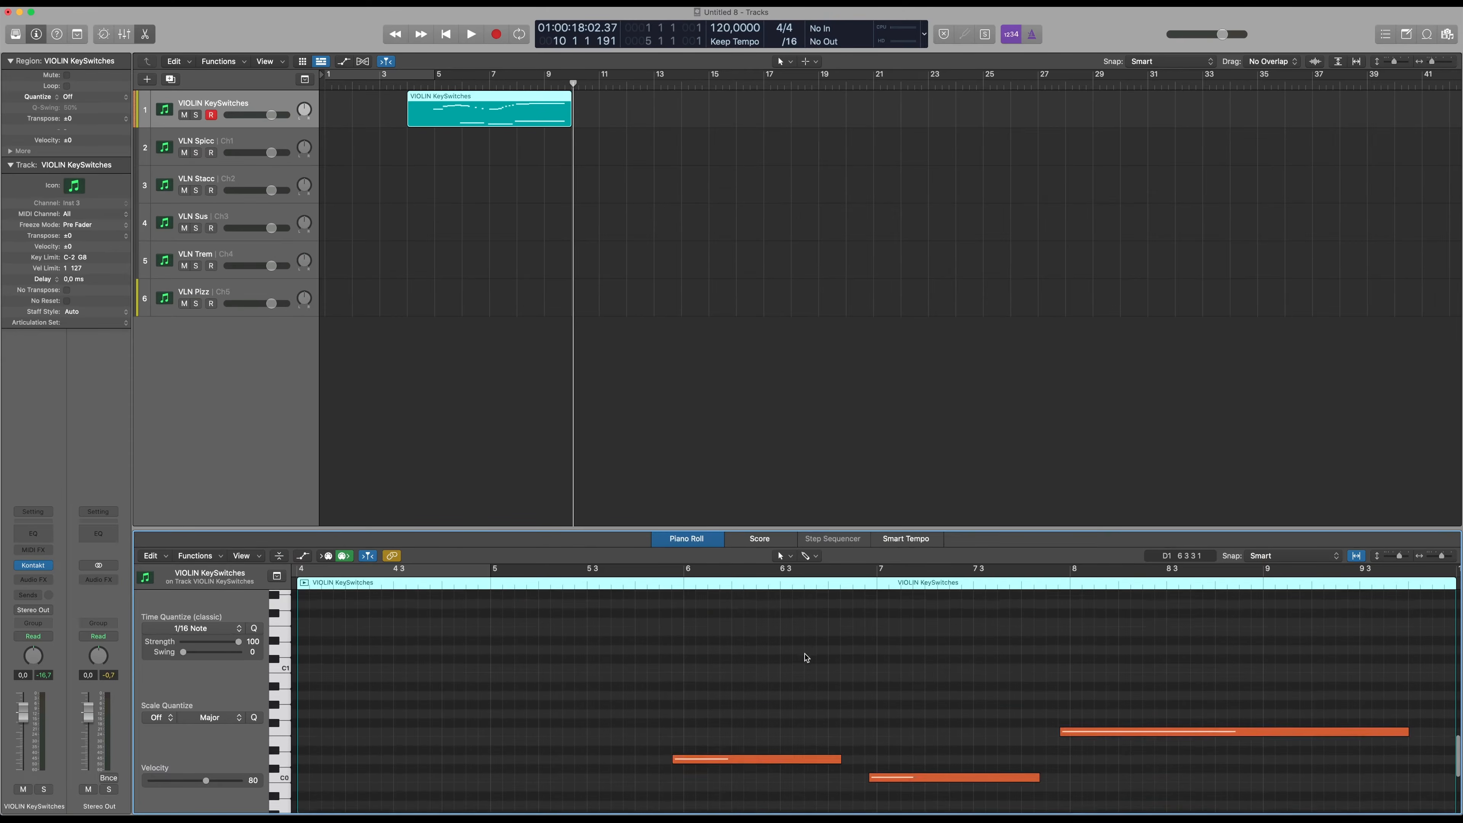
pyautogui.scroll(-4, 795, 669)
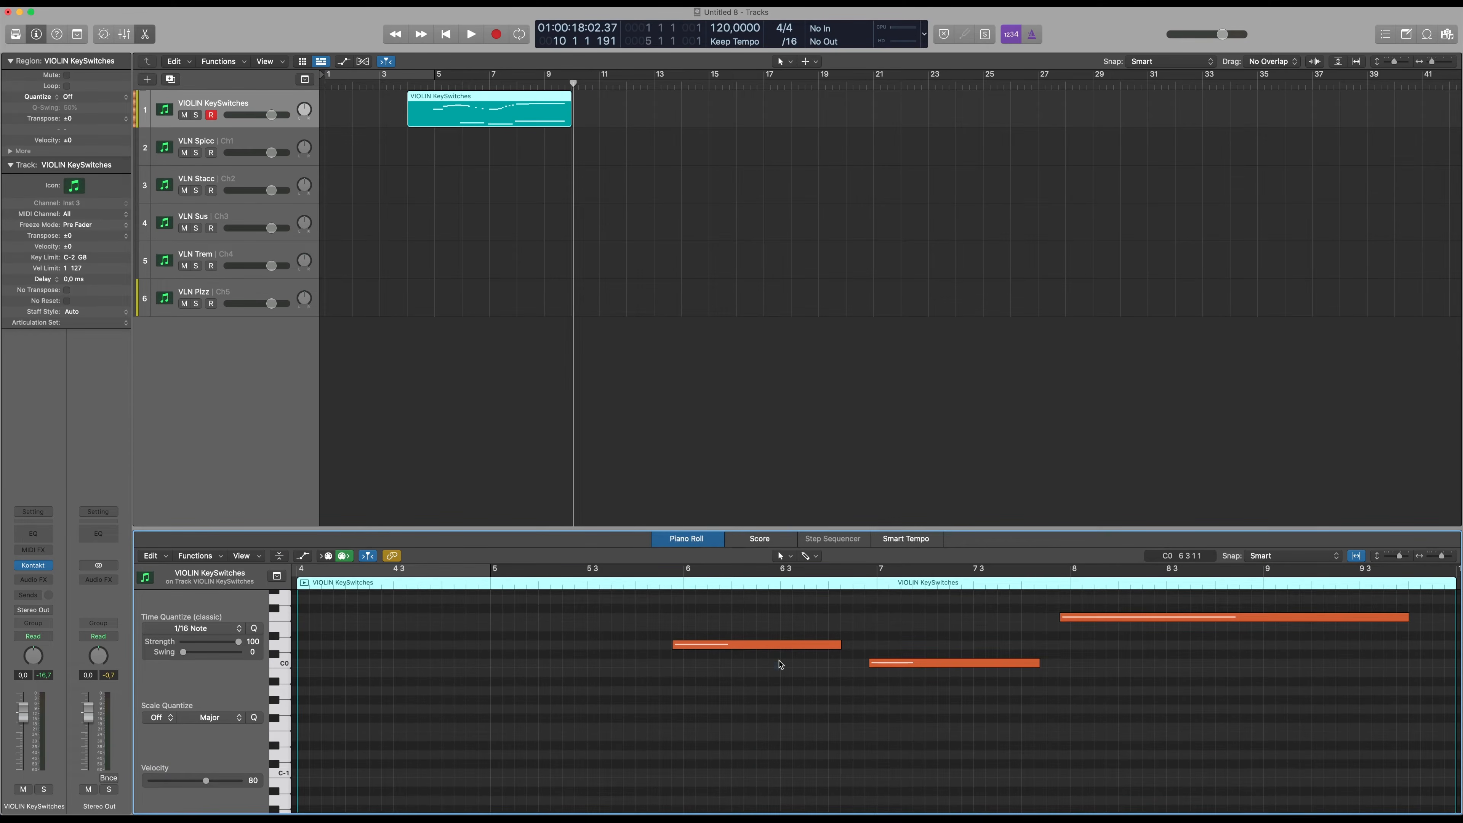
pyautogui.scroll(10, 704, 652)
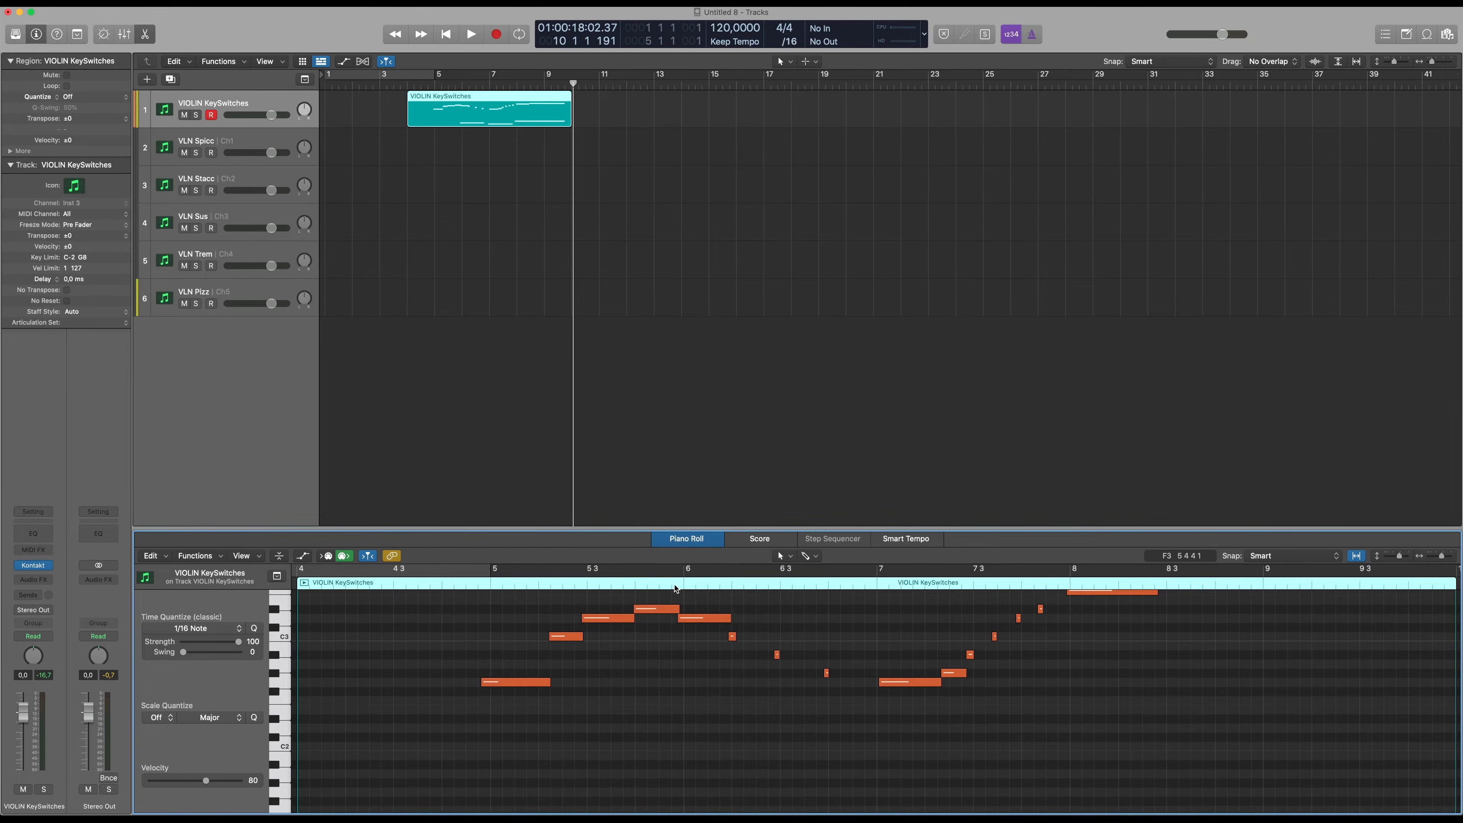
pyautogui.scroll(-10, 697, 599)
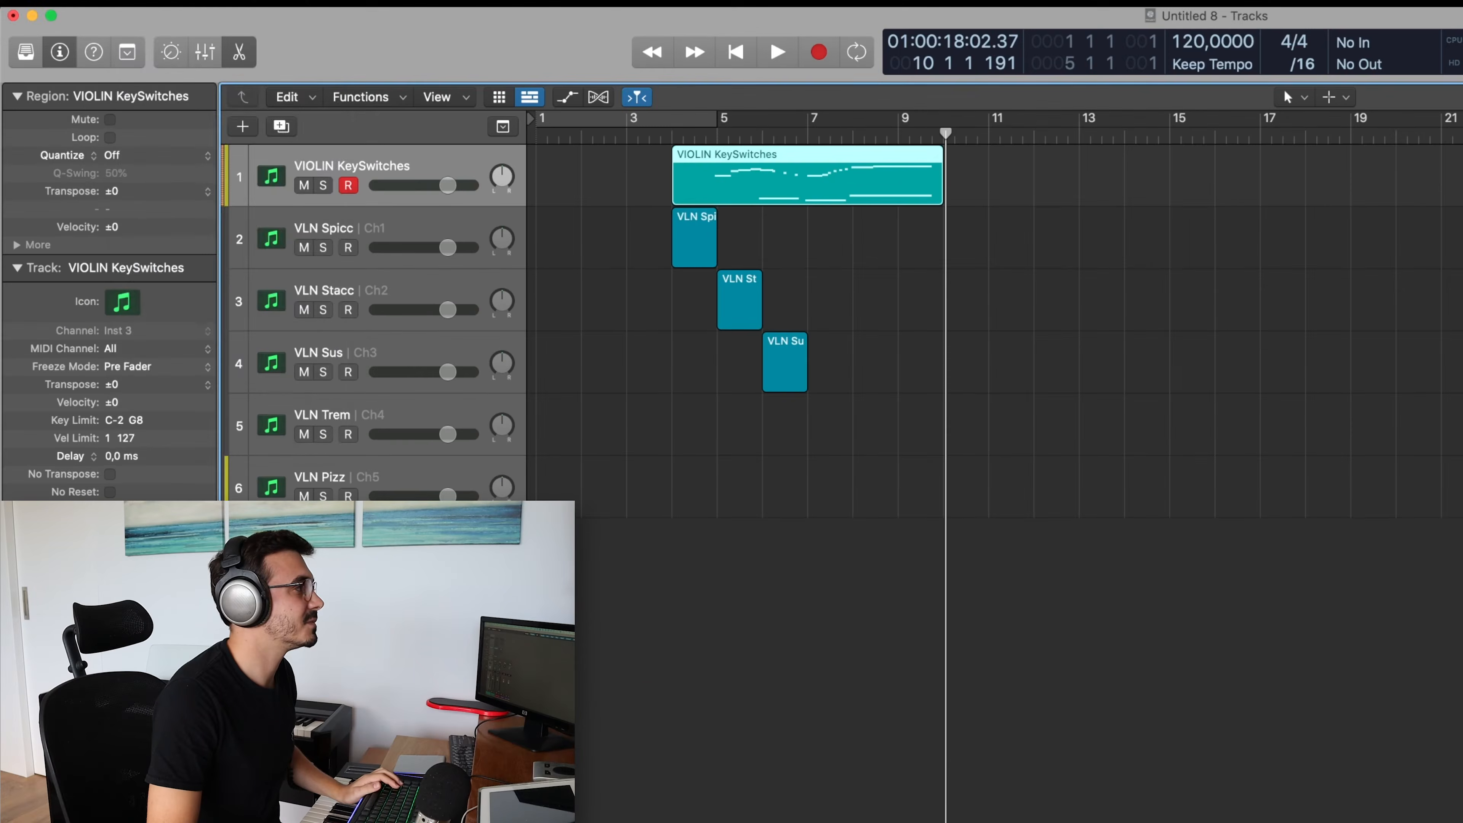
# Check the project's export options for MIDI selections and open the VIOLIN KeySwitches region for inspection
pyautogui.click(139, 3)
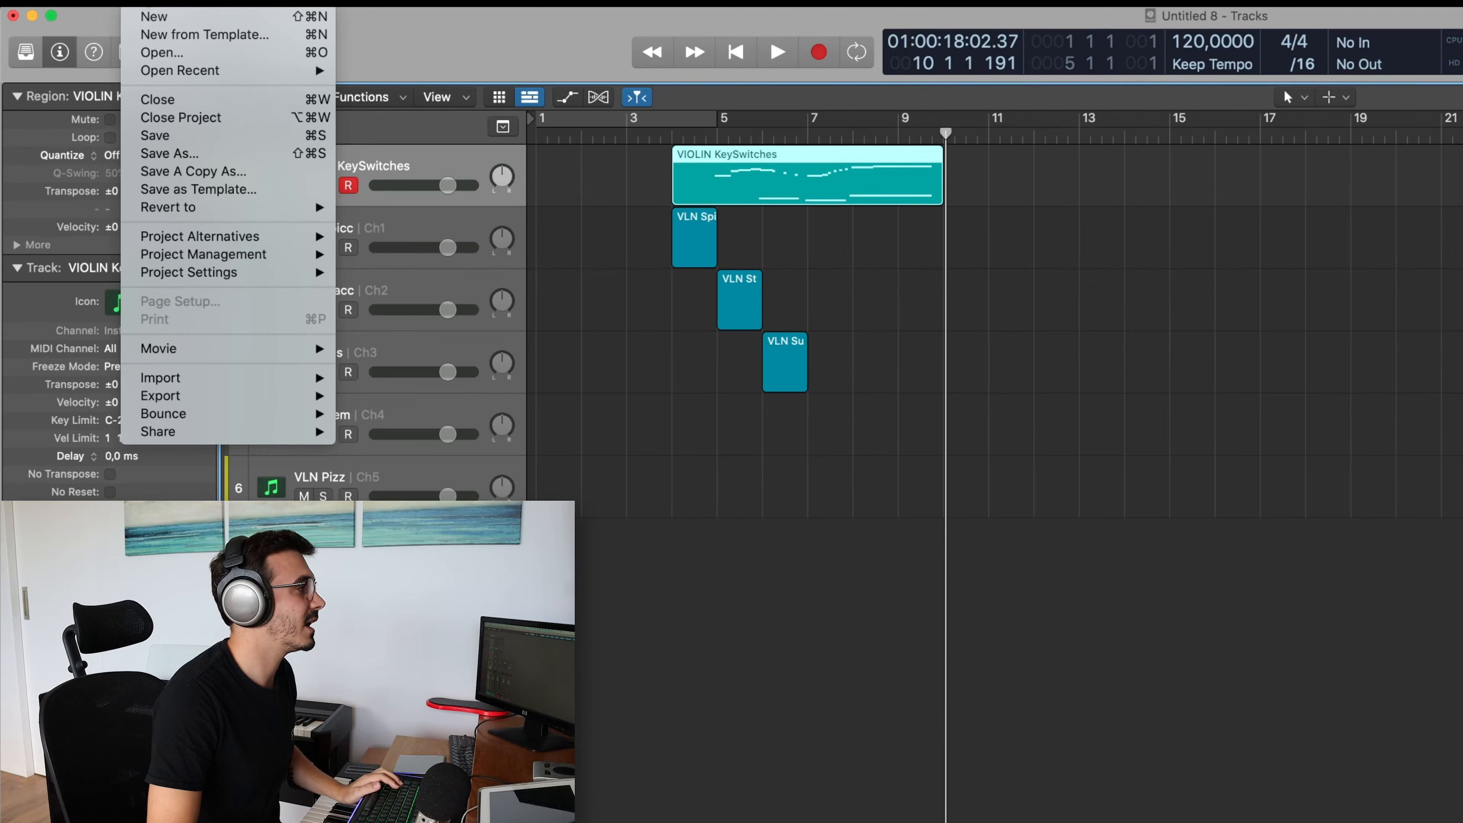
pyautogui.moveTo(231, 397)
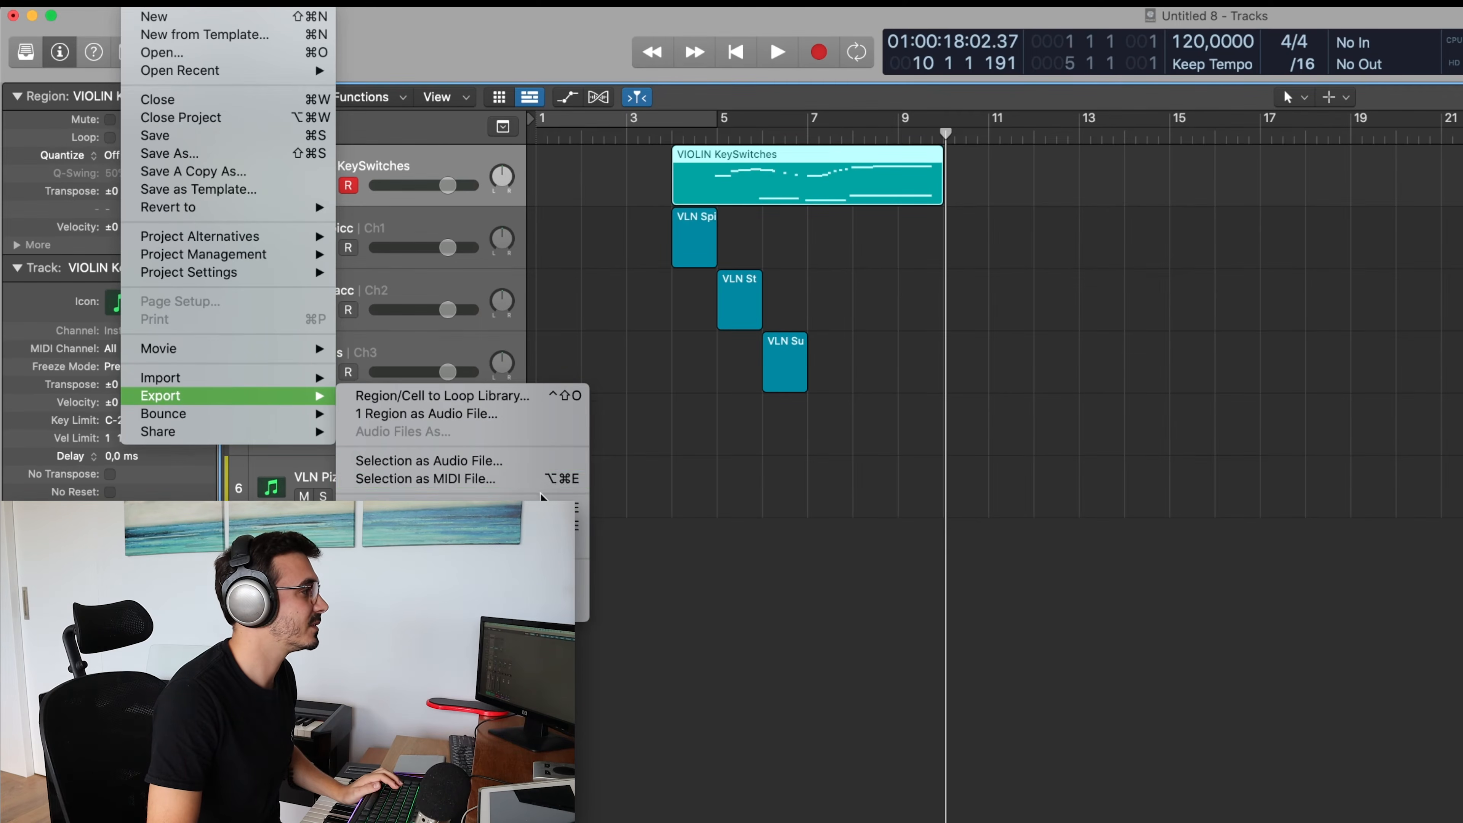
pyautogui.click(942, 421)
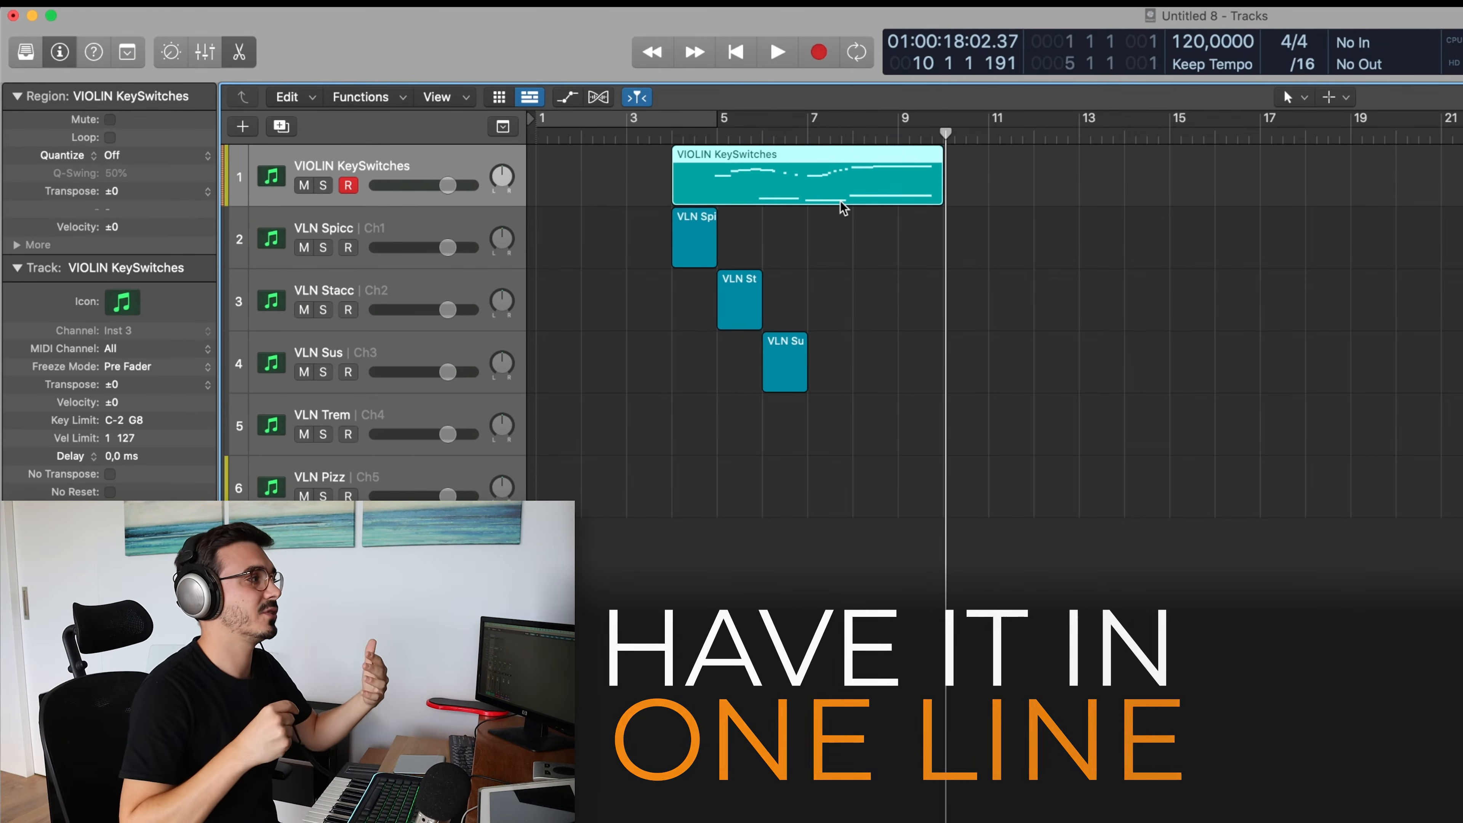
pyautogui.doubleClick(841, 201)
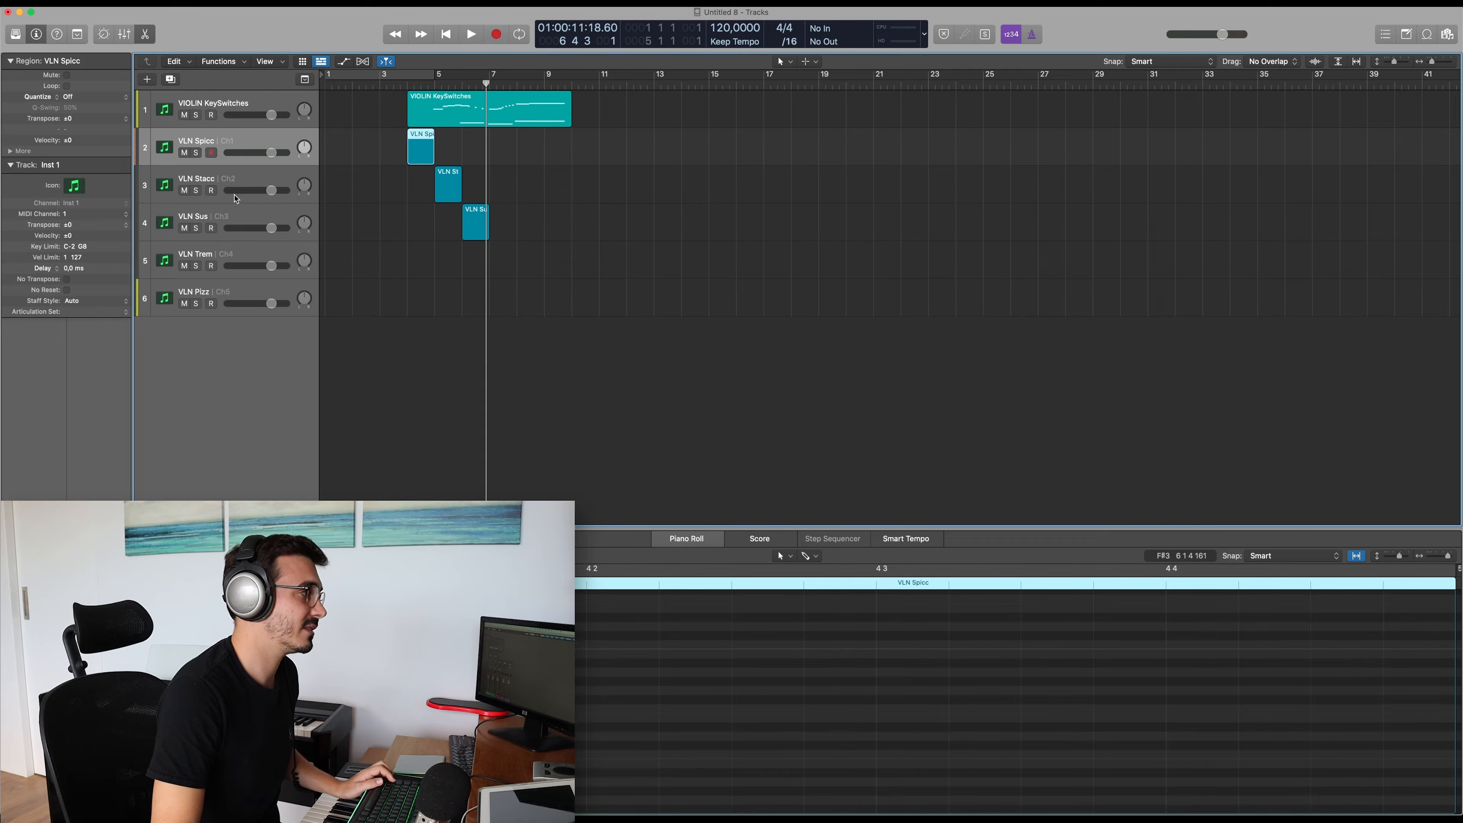
# Show the Inst 1 Kontakt rack and route the Violins I Sustains and Violins I Tremolo outputs to st. 2
pyautogui.press('v')
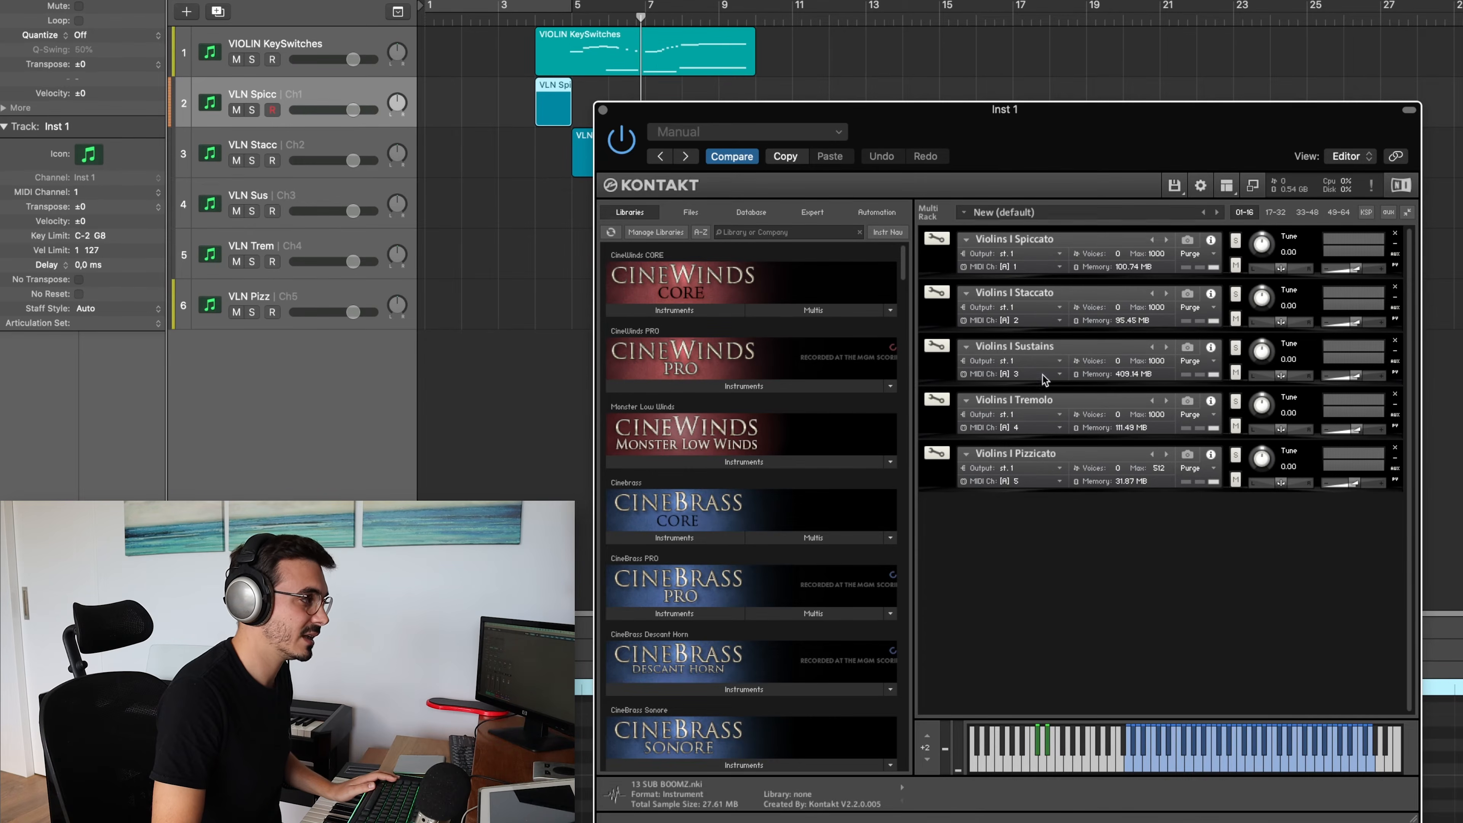
pyautogui.click(1059, 361)
pyautogui.click(1057, 410)
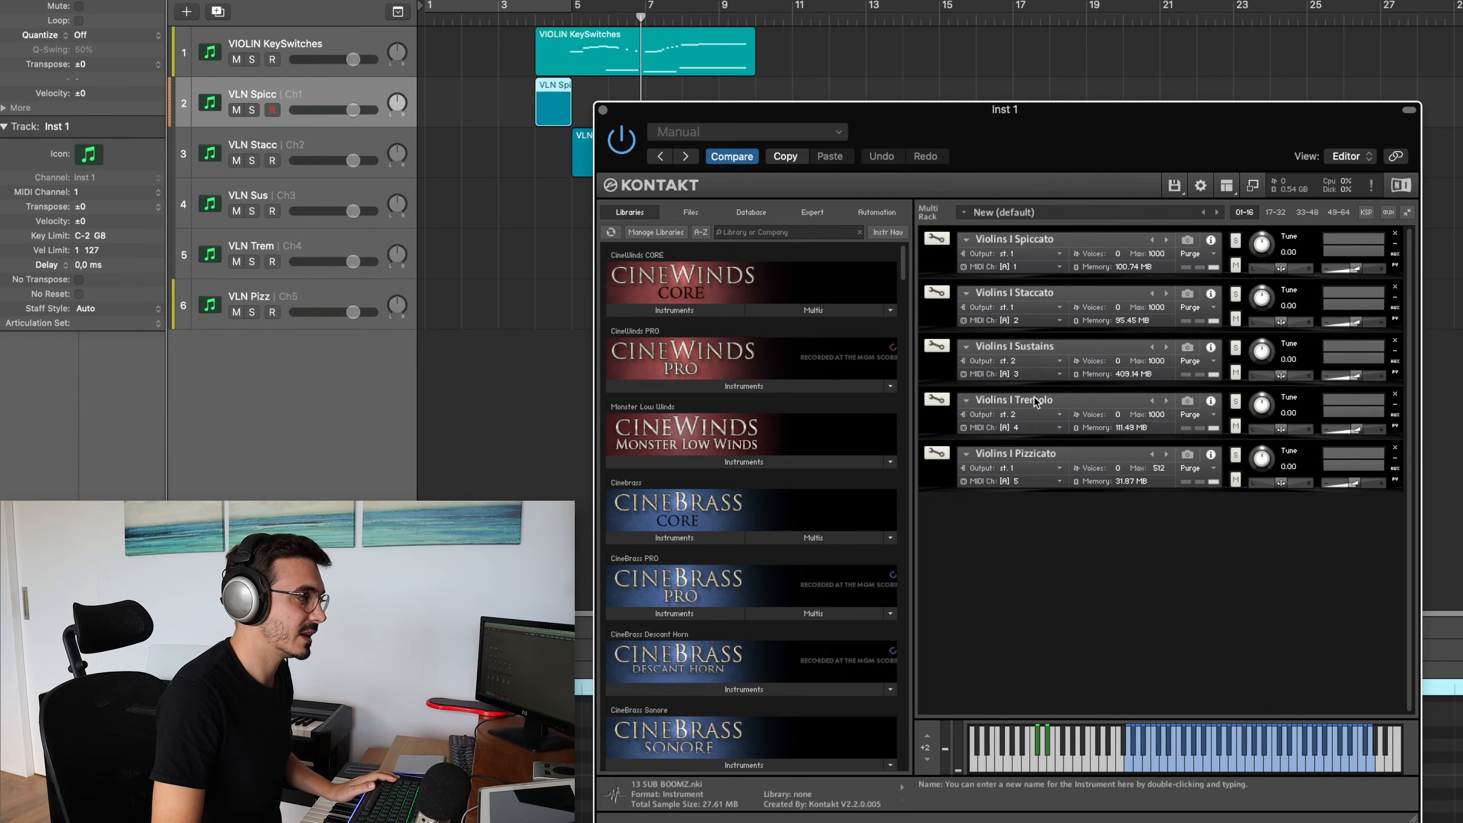
# Name the Kont3-4 mixer channel Vln Long, rename the Vln Art channel as Vln Short, and select the VLN Sus track
pyautogui.moveTo(1060, 140); pyautogui.dragTo(1232, 47)
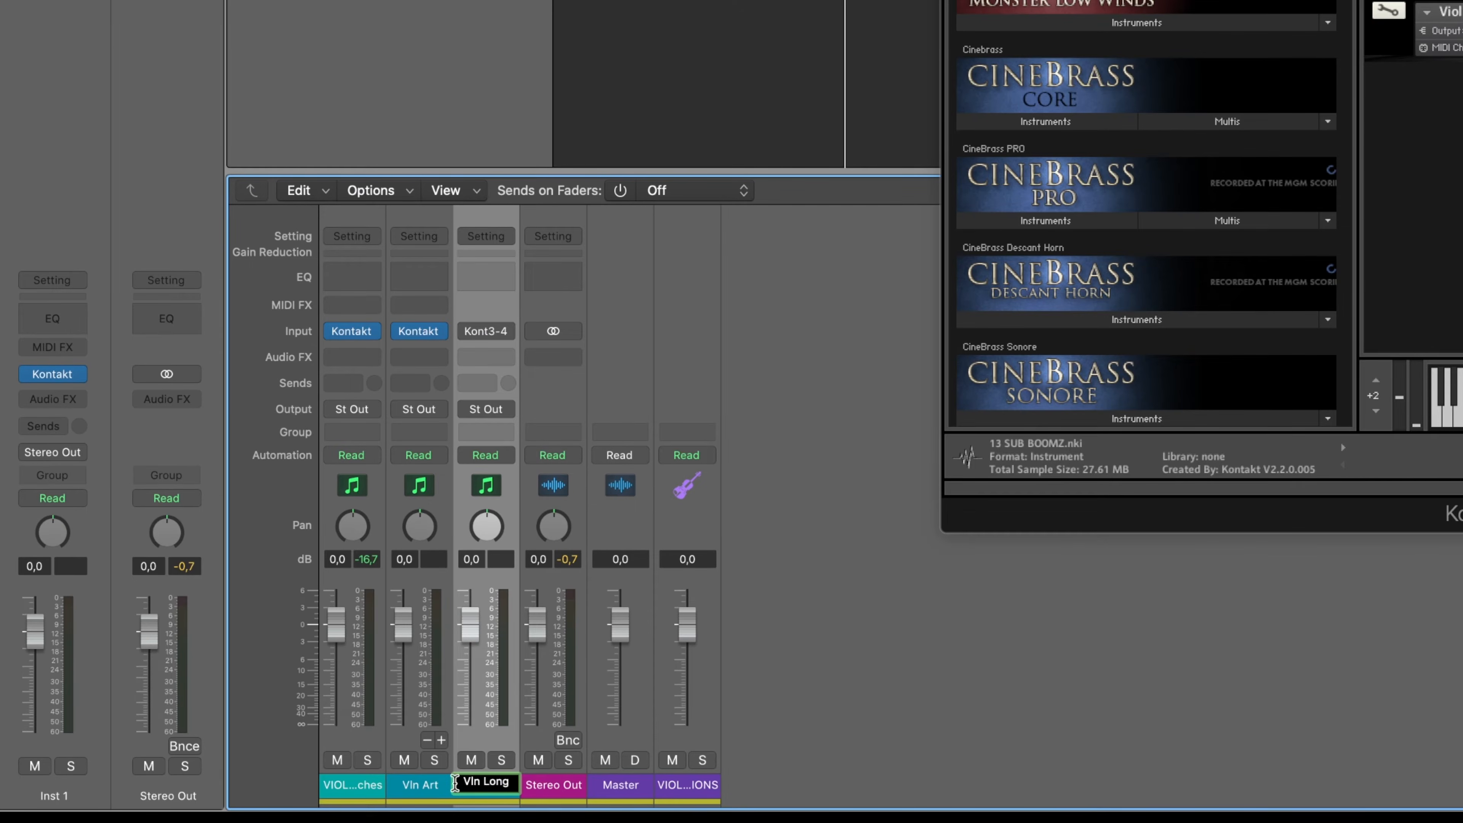
pyautogui.doubleClick(429, 783)
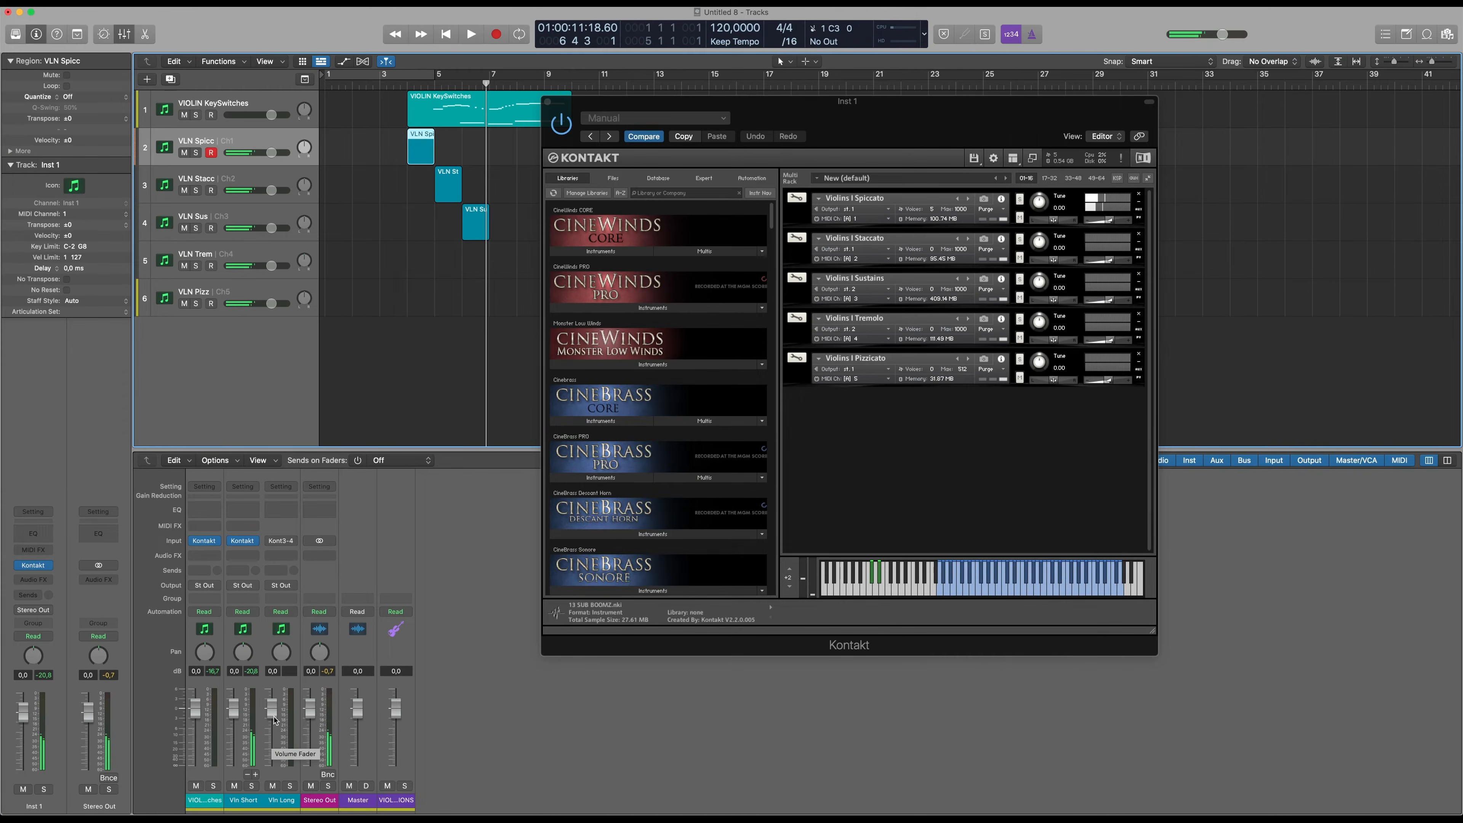
pyautogui.click(224, 225)
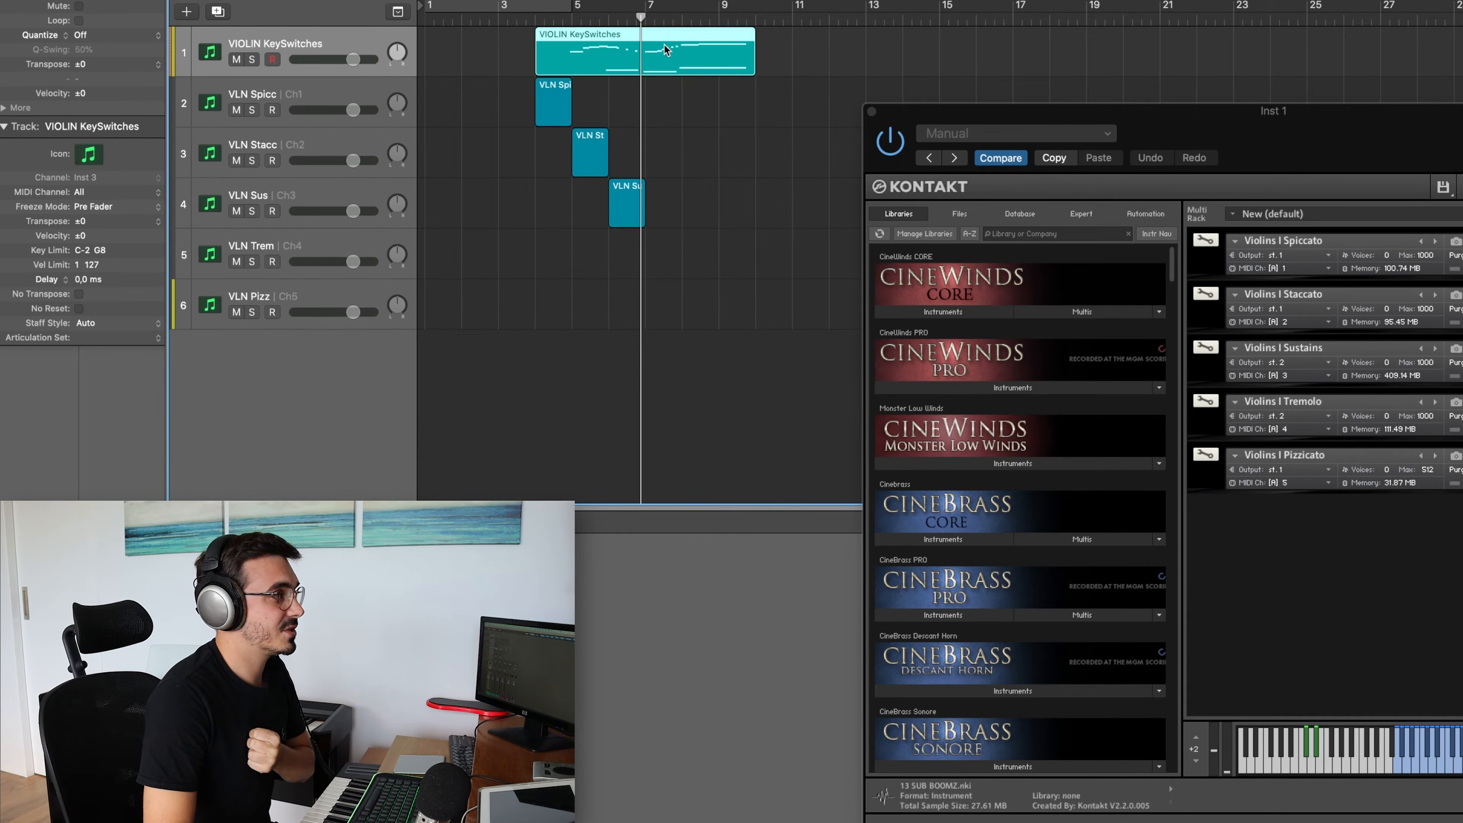
# Show the VIOLIN KeySwitches Kontakt rack, filter the libraries by "cinem", and load CSS 1st Violins from Cinematic Studio Strings
pyautogui.press('v')
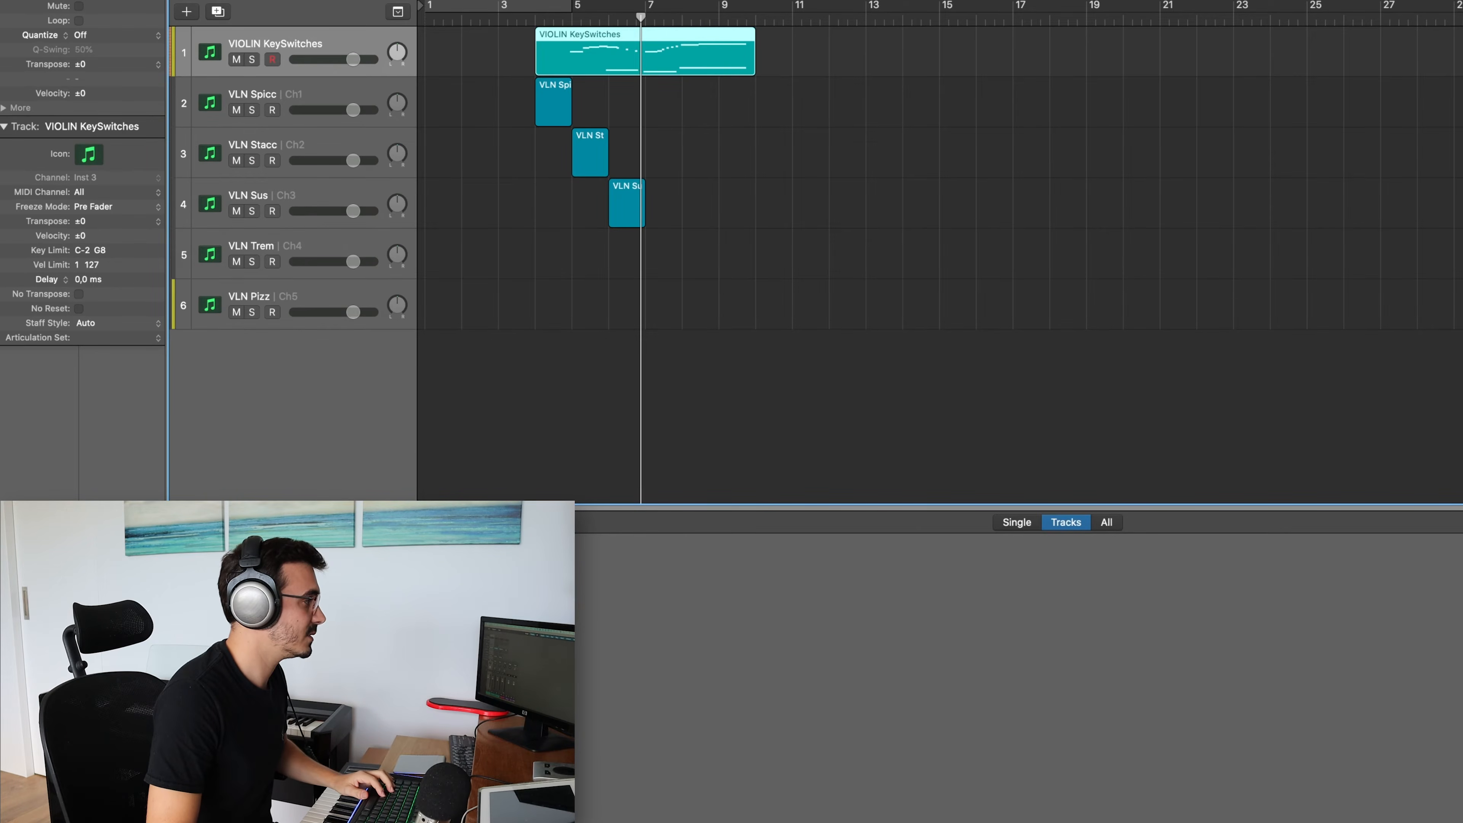
pyautogui.press('v')
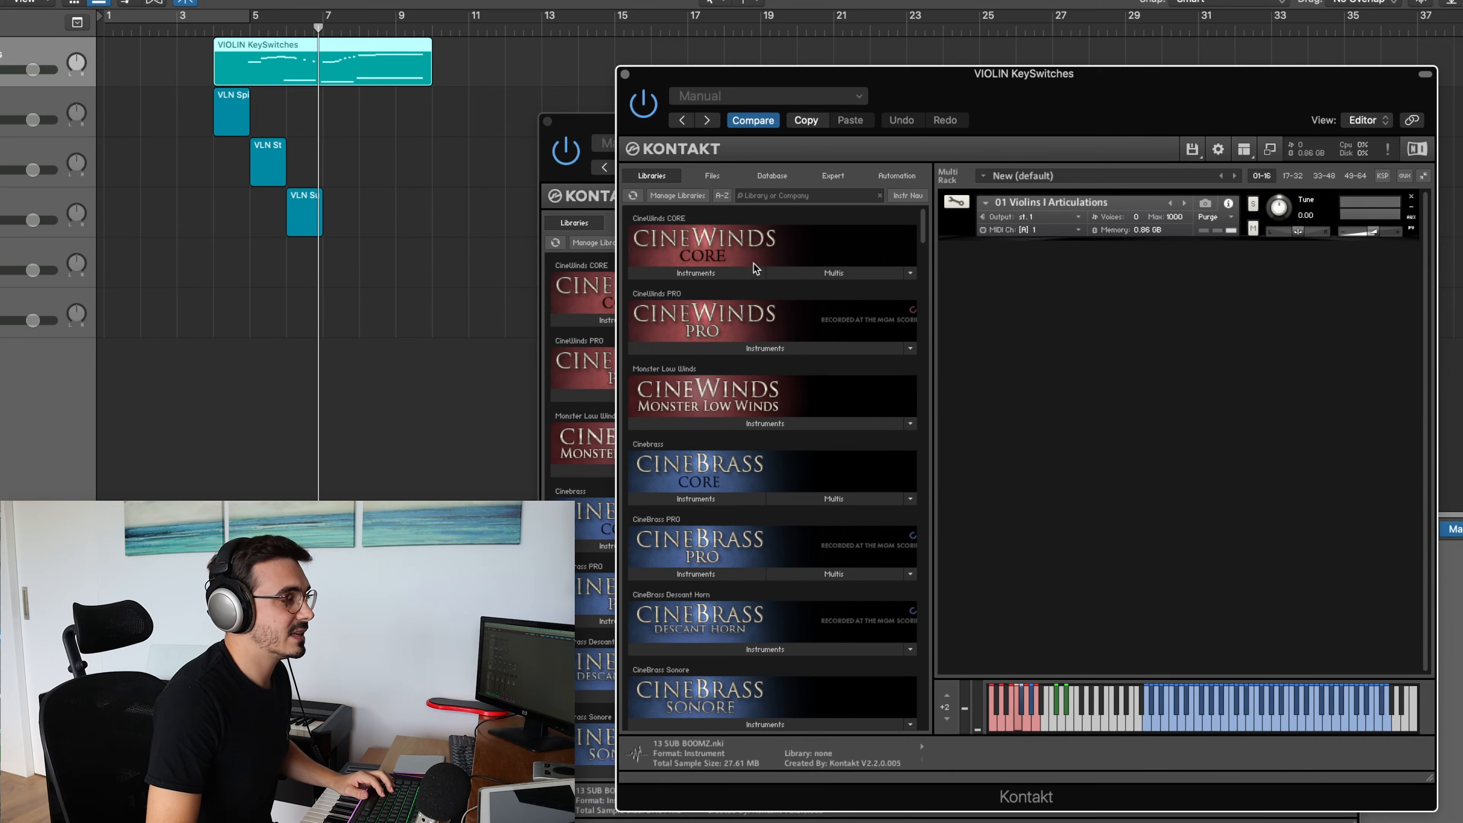
pyautogui.scroll(-2, 781, 476)
pyautogui.scroll(2, 780, 477)
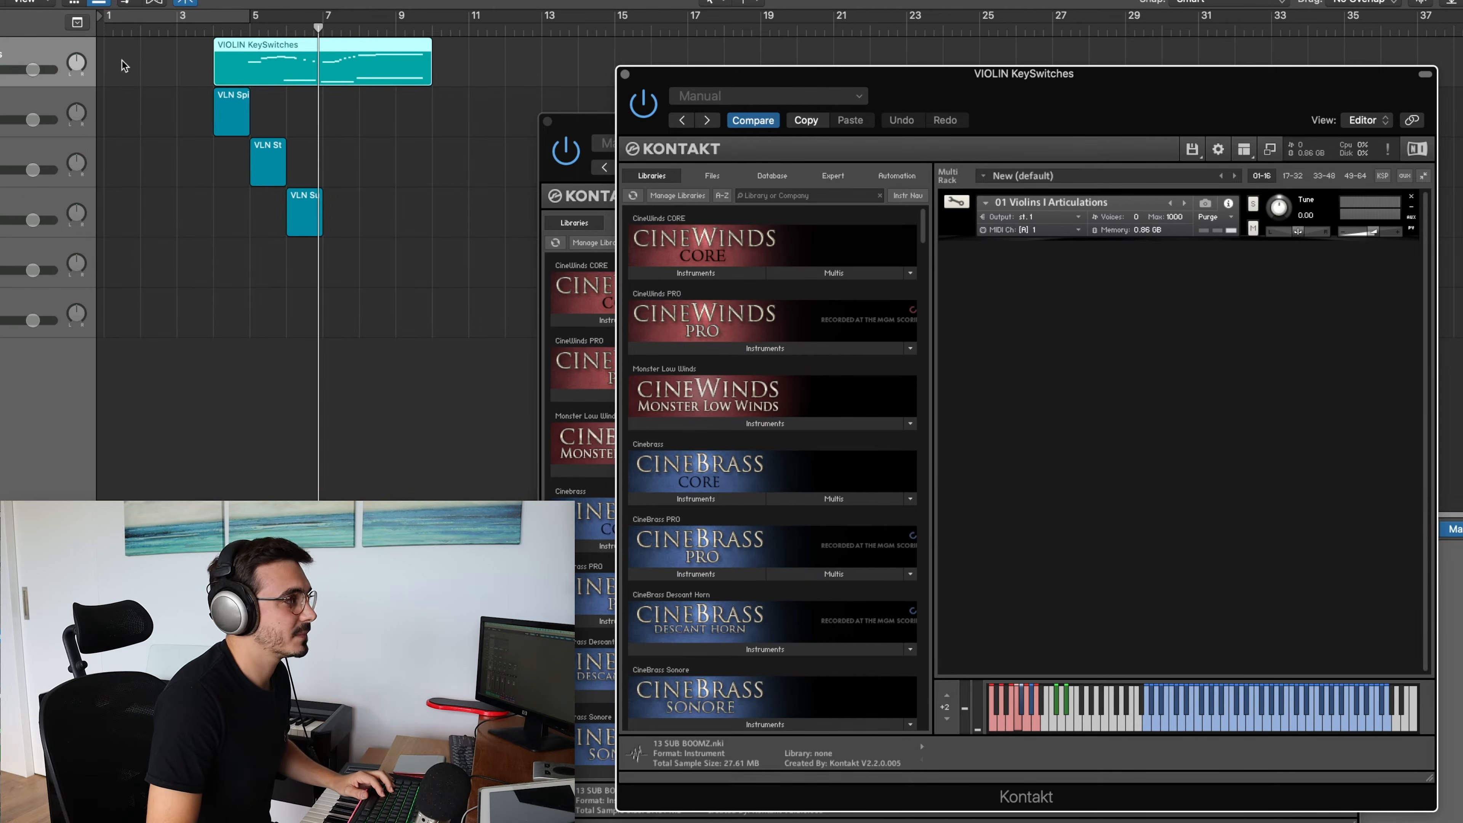
pyautogui.scroll(-8, 697, 403)
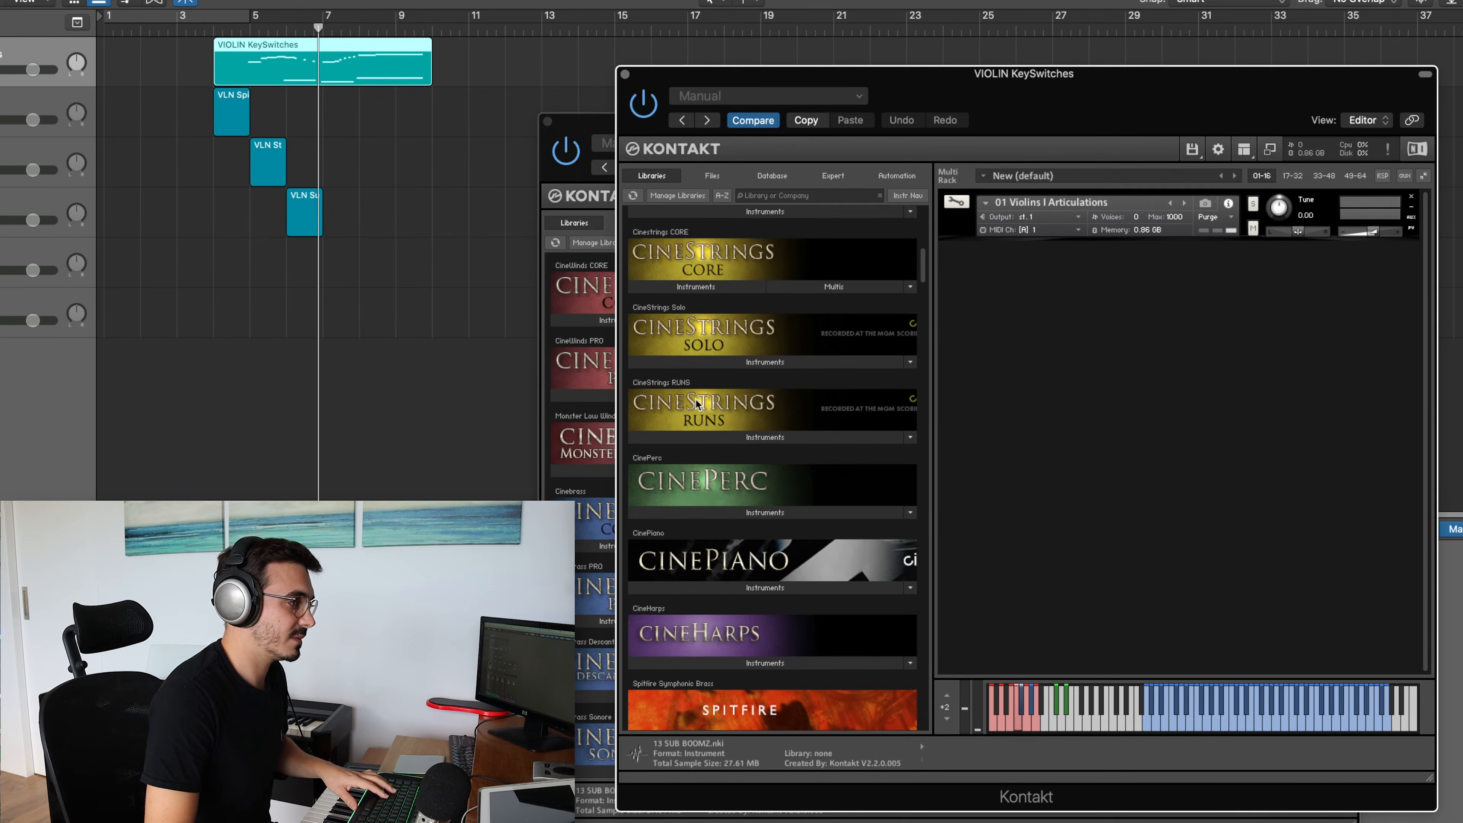
pyautogui.scroll(-3, 697, 403)
pyautogui.write('cinem')
pyautogui.click(696, 423)
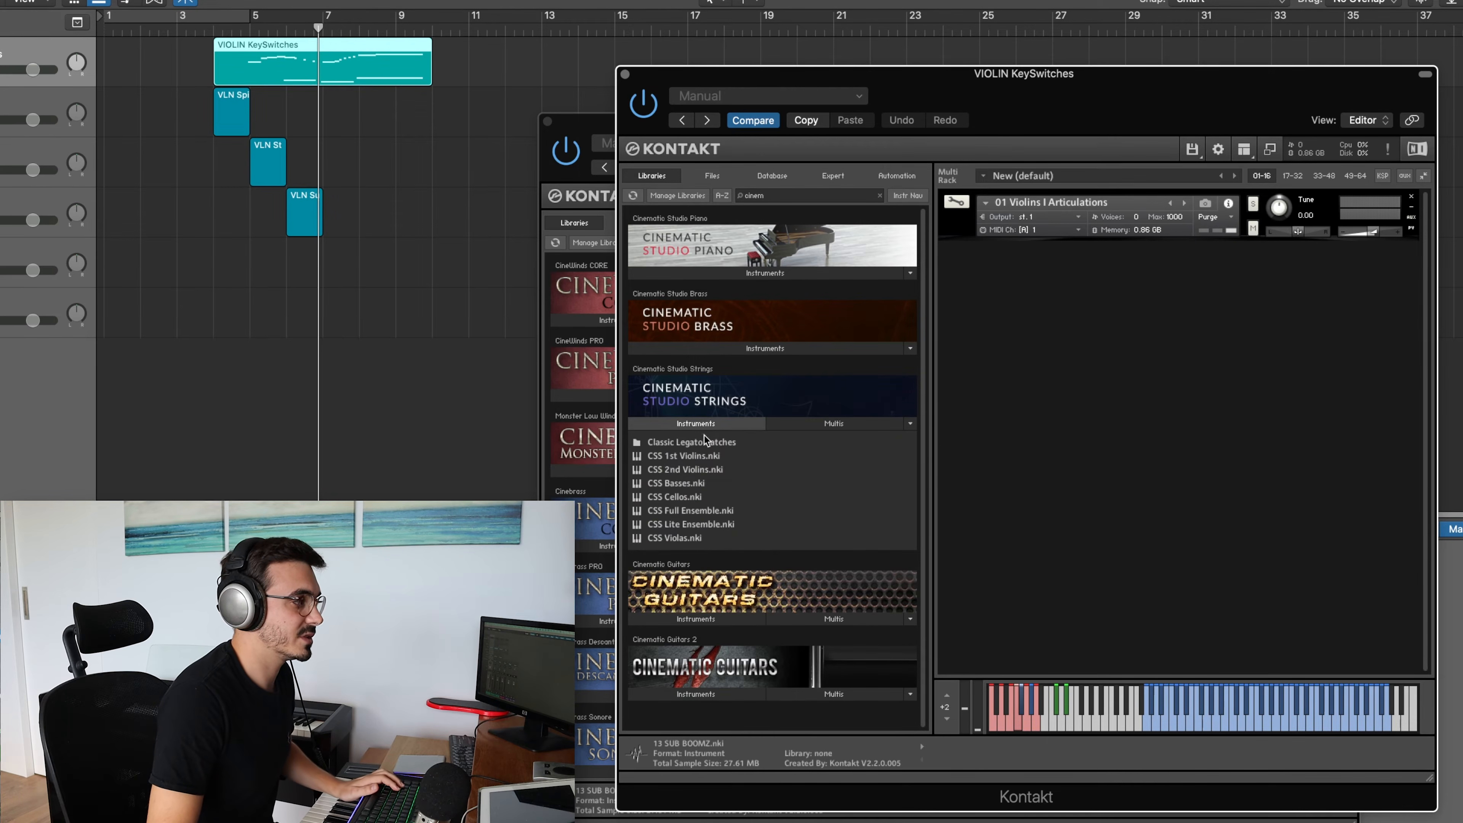
pyautogui.doubleClick(690, 457)
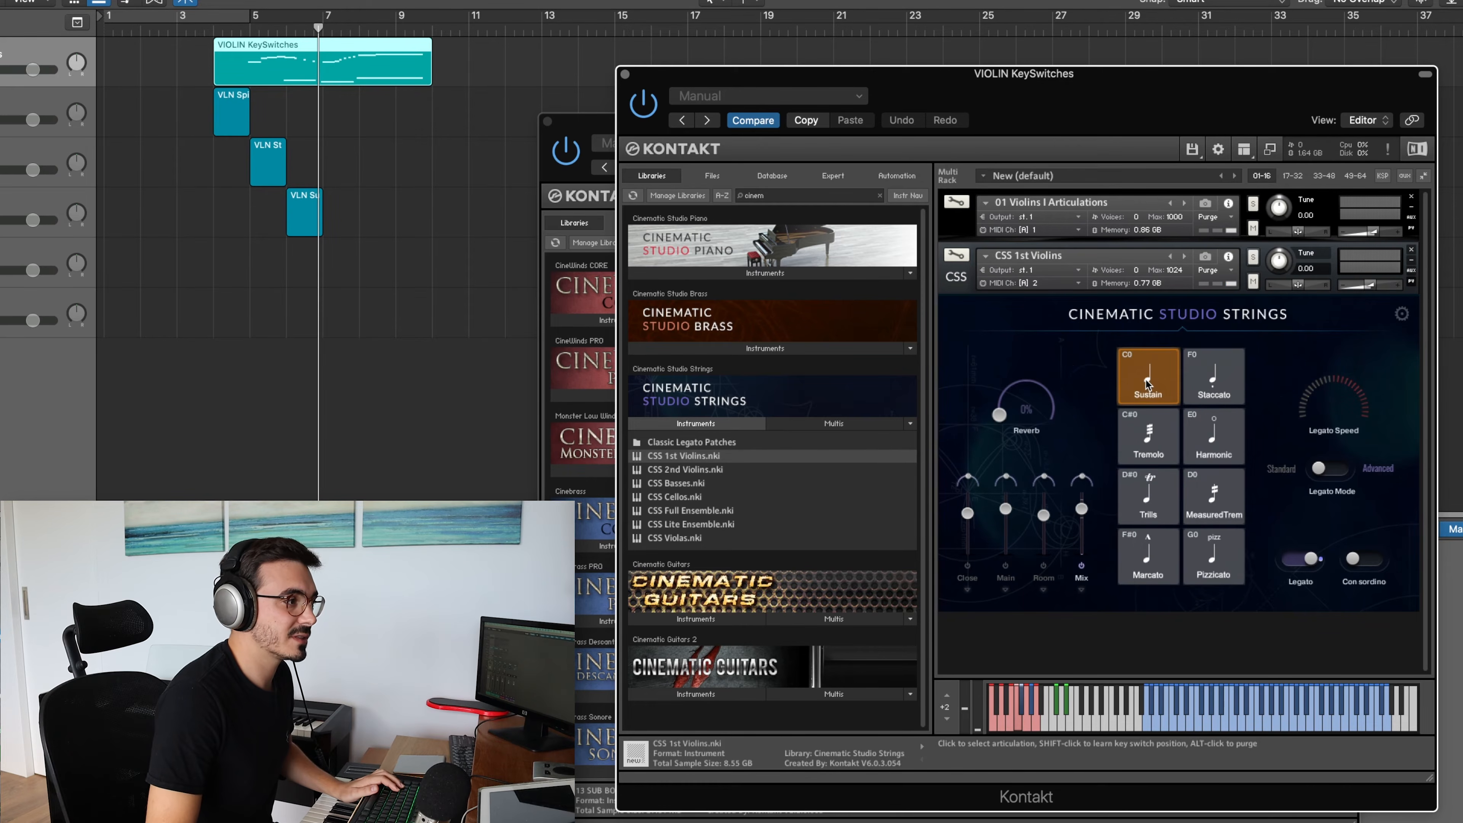
# Compare the keyswitch mapping of the CineStrings Violins I Articulations patch with the articulation layout of CSS 1st Violins
pyautogui.moveTo(1081, 102); pyautogui.dragTo(1057, 171)
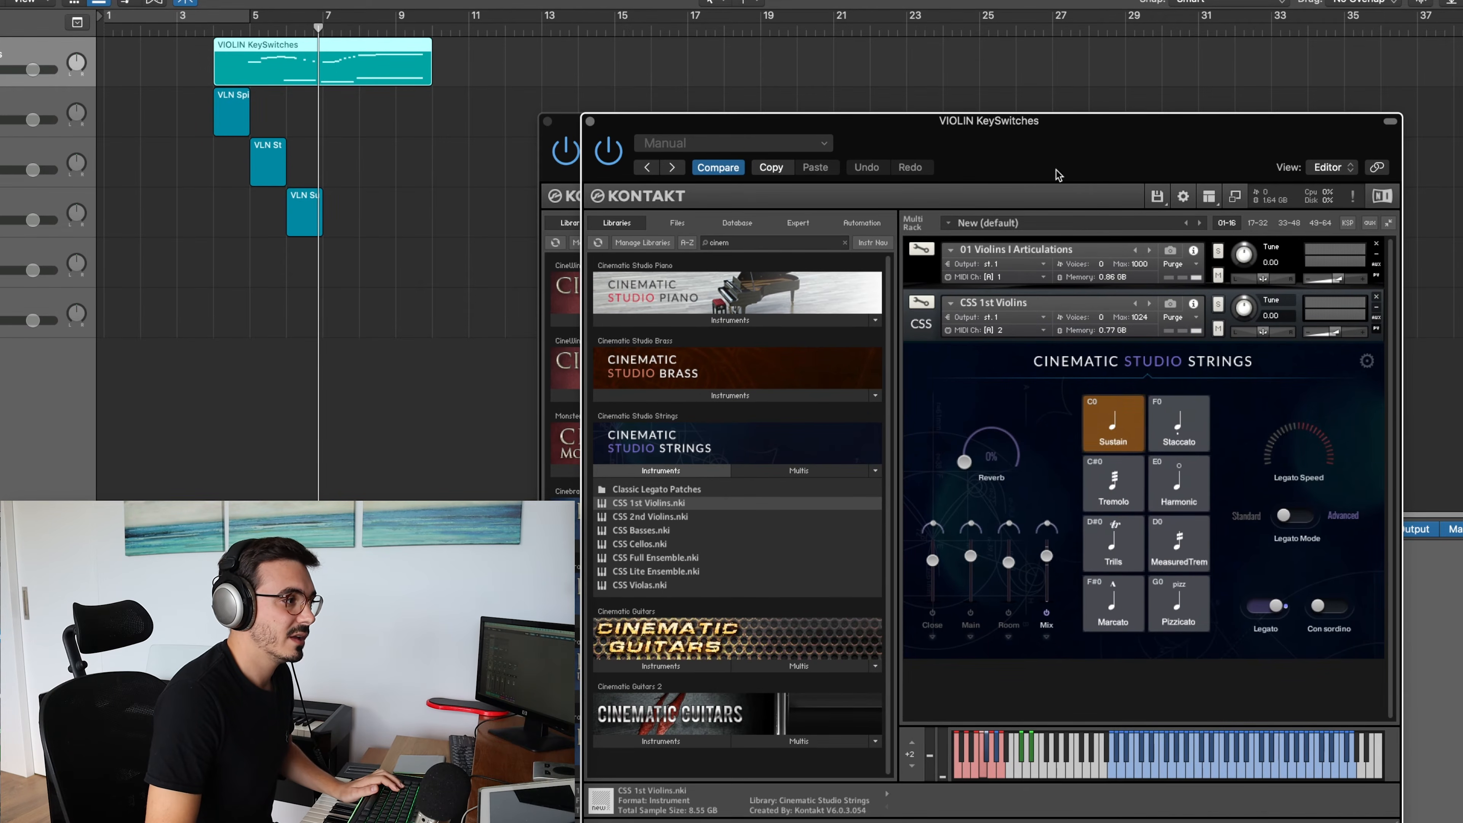
pyautogui.click(924, 275)
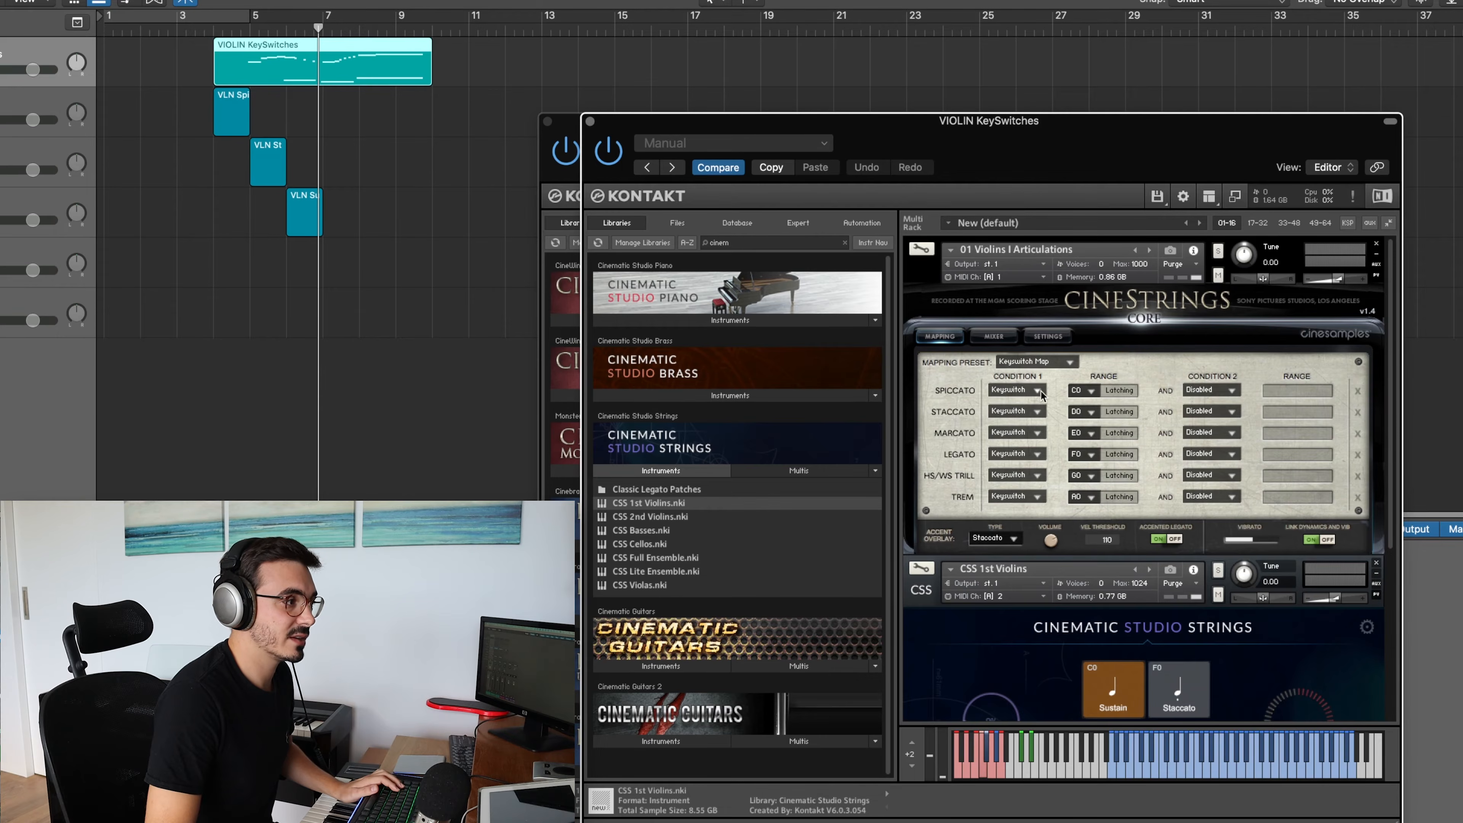
pyautogui.click(922, 275)
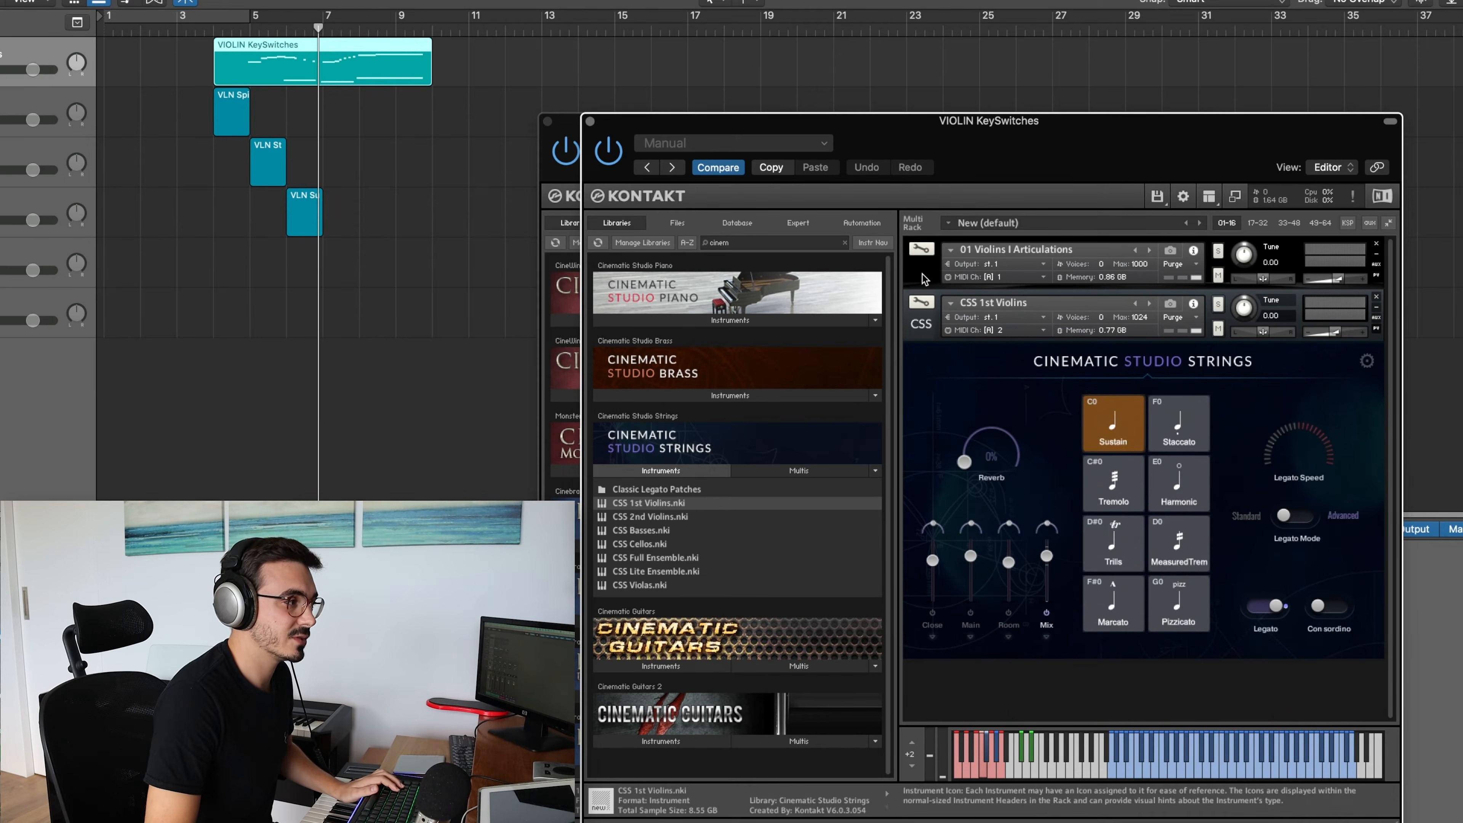
pyautogui.click(919, 328)
pyautogui.click(919, 328)
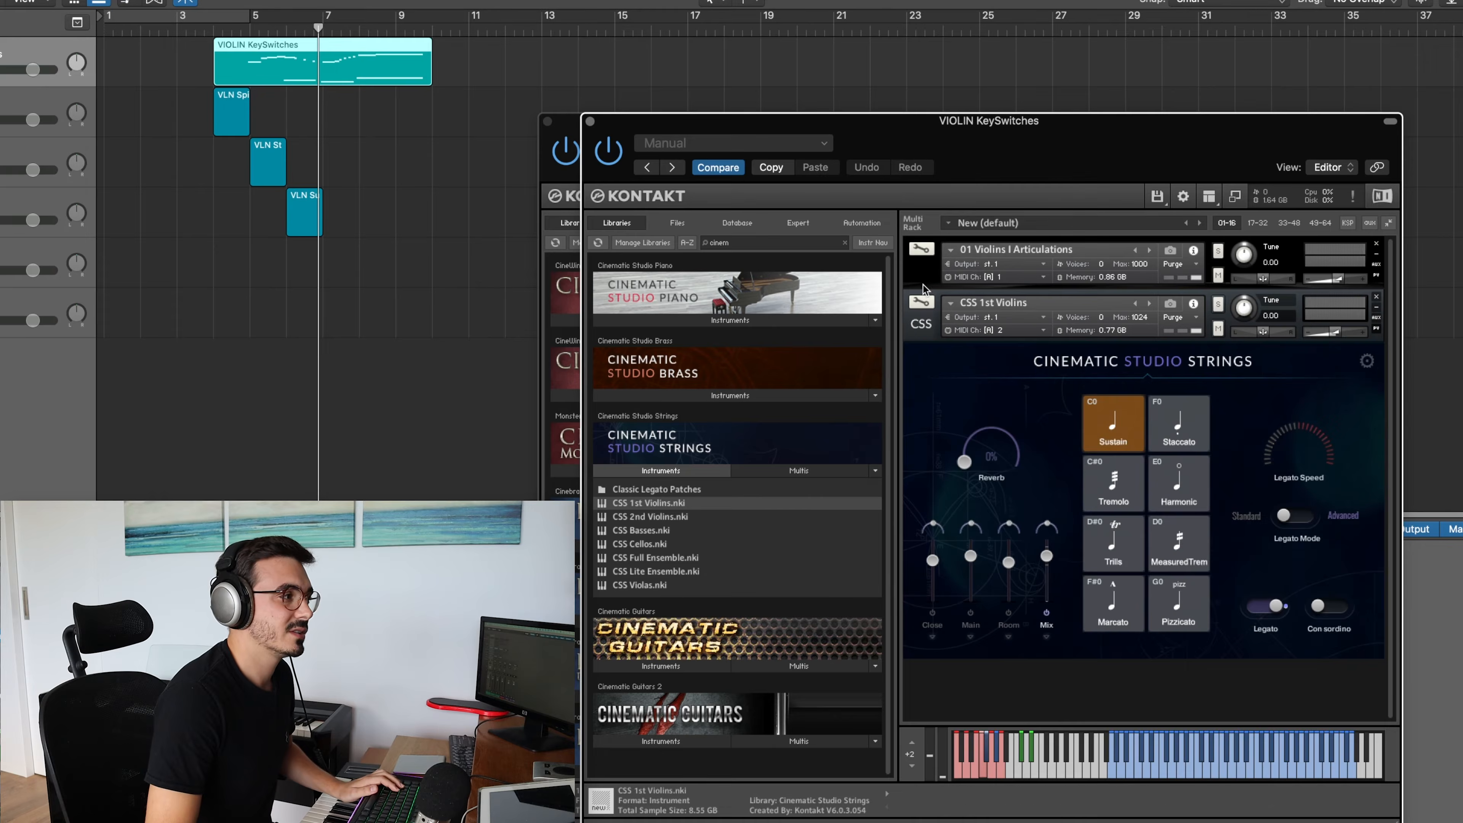
pyautogui.click(922, 276)
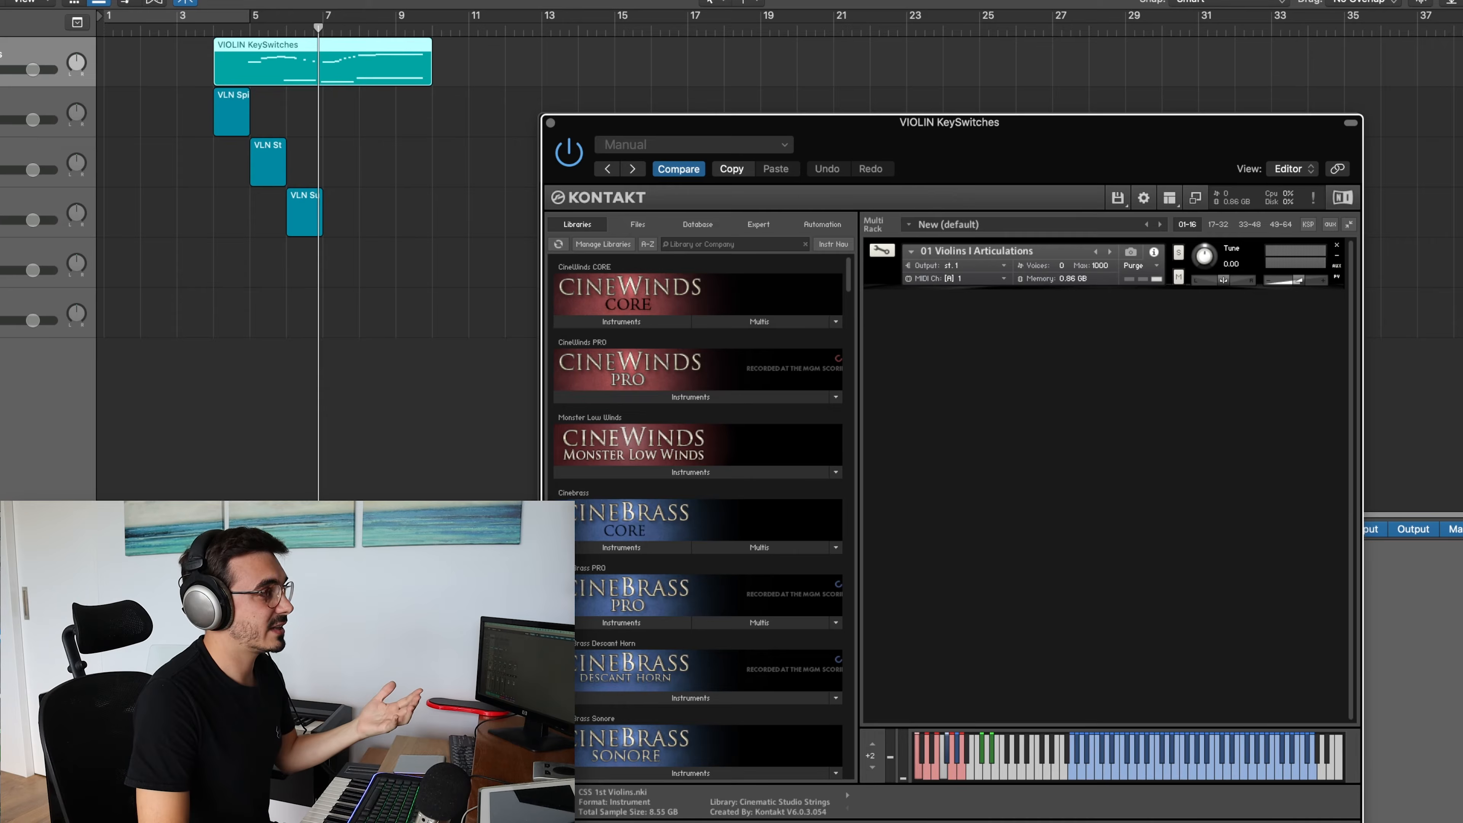
# Load a second 01 Violins I Articulations instrument from CineStrings CORE into the VIOLIN KeySwitches Kontakt rack
pyautogui.moveTo(887, 152)
pyautogui.mouseDown()
pyautogui.moveTo(748, 147)
pyautogui.moveTo(887, 152)
pyautogui.mouseUp()
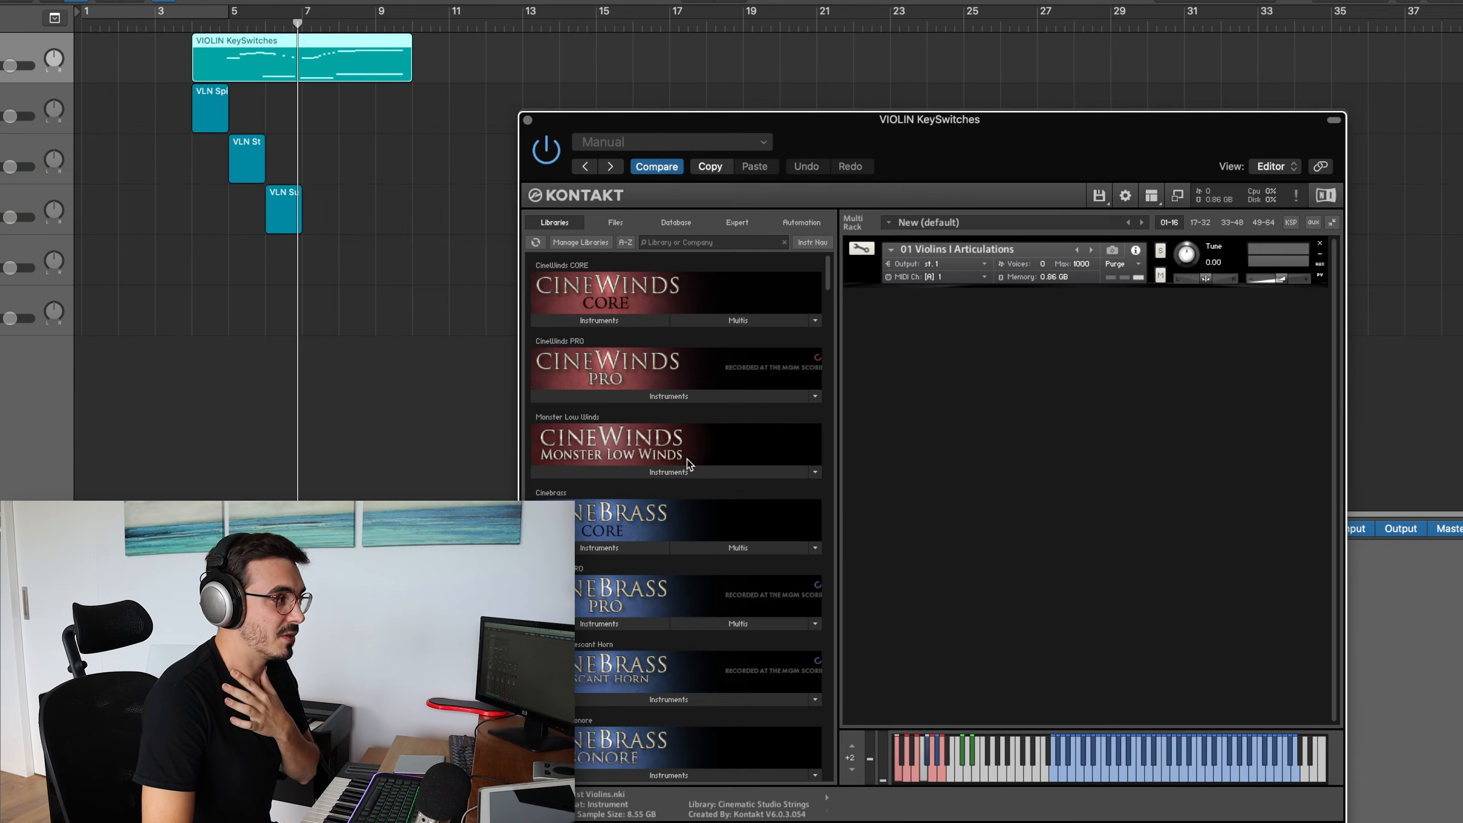
pyautogui.scroll(-8, 645, 447)
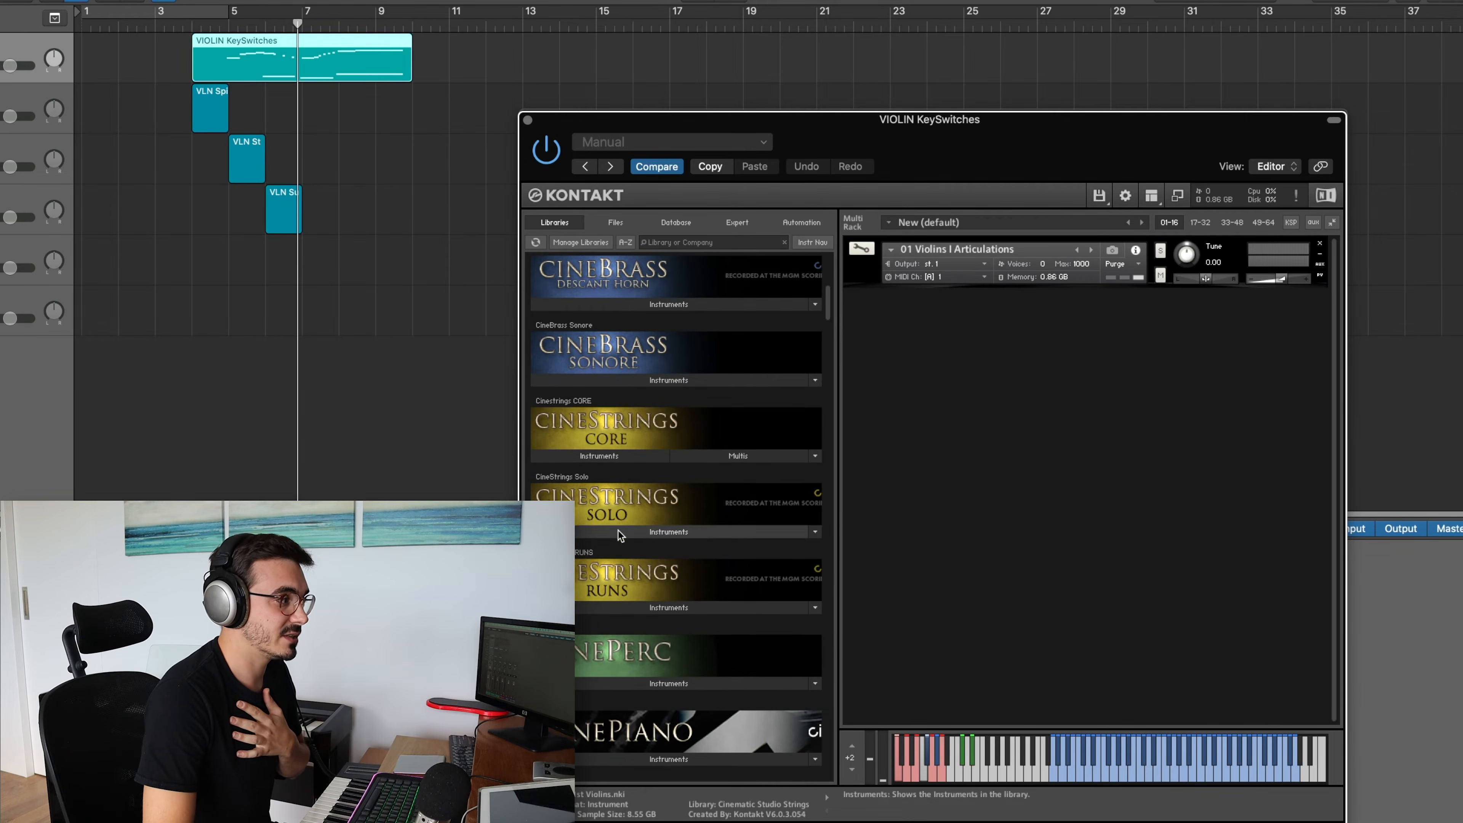
pyautogui.click(616, 456)
pyautogui.scroll(-2, 634, 439)
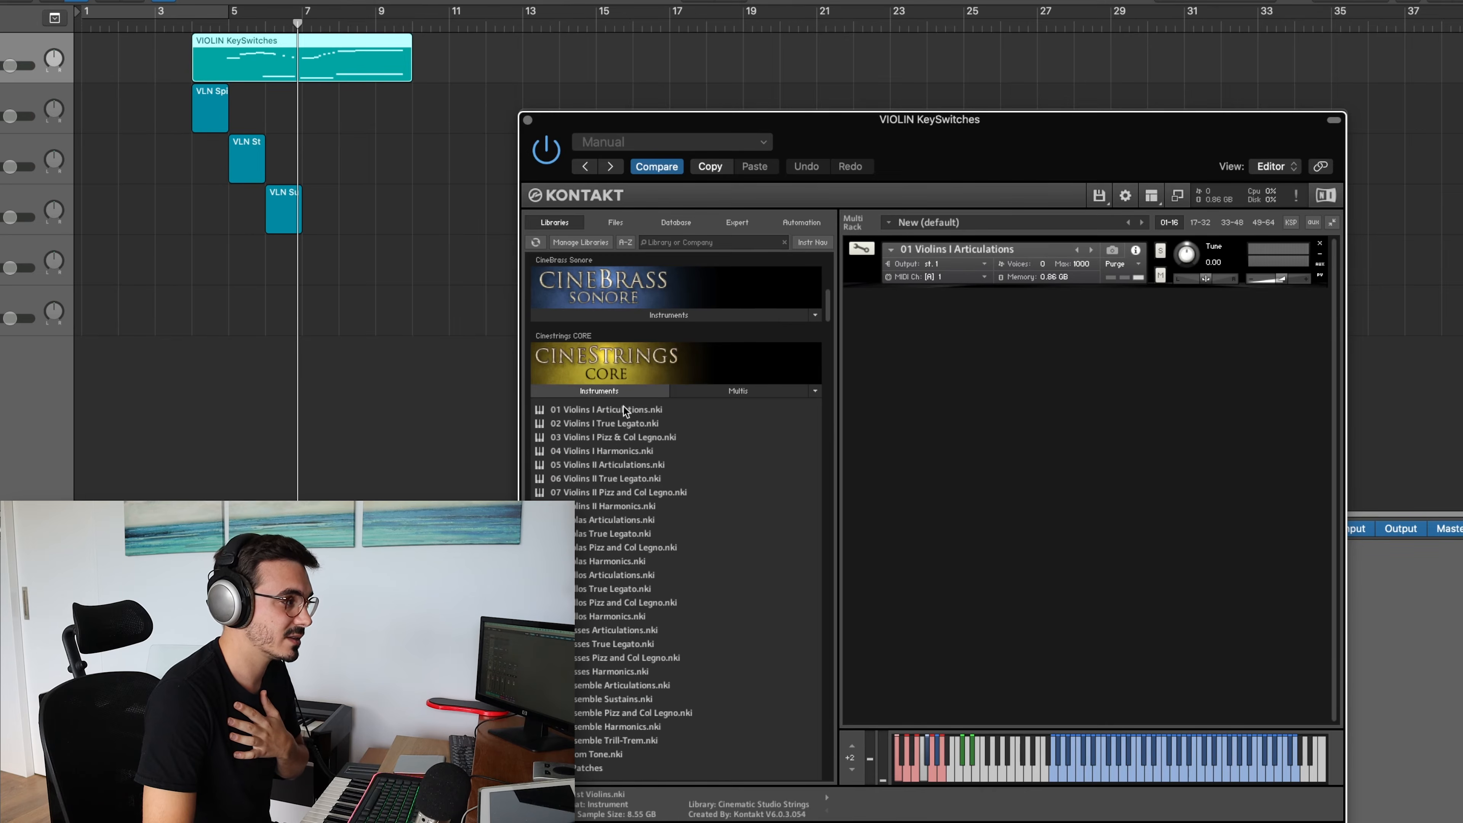
pyautogui.doubleClick(611, 409)
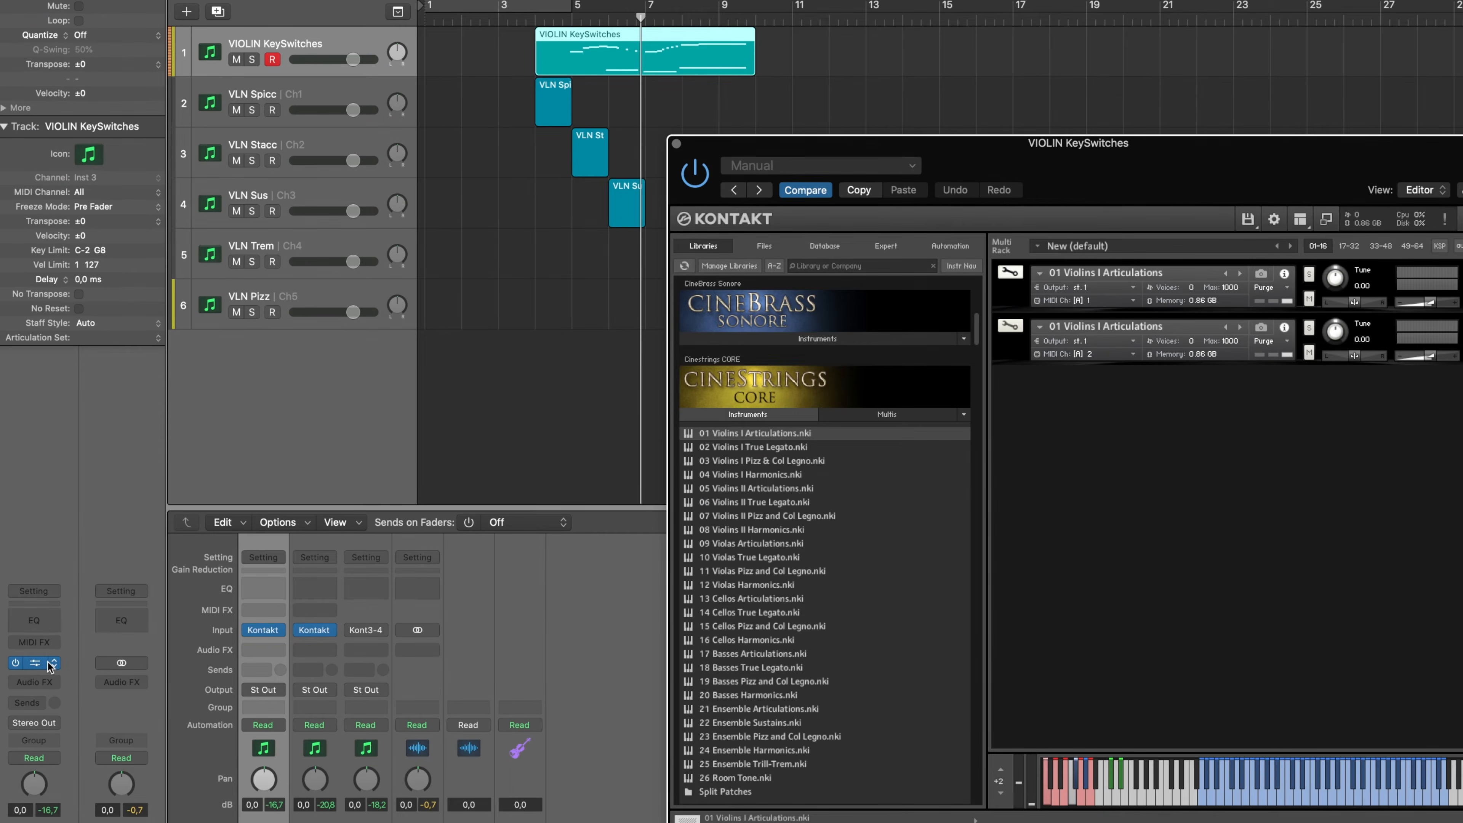
# Set the VIOLIN KeySwitches instrument to Kontakt Multi-Output (16xStereo) and route the second Violins I Articulations patch to st. 2
pyautogui.click(51, 664)
pyautogui.moveTo(177, 562)
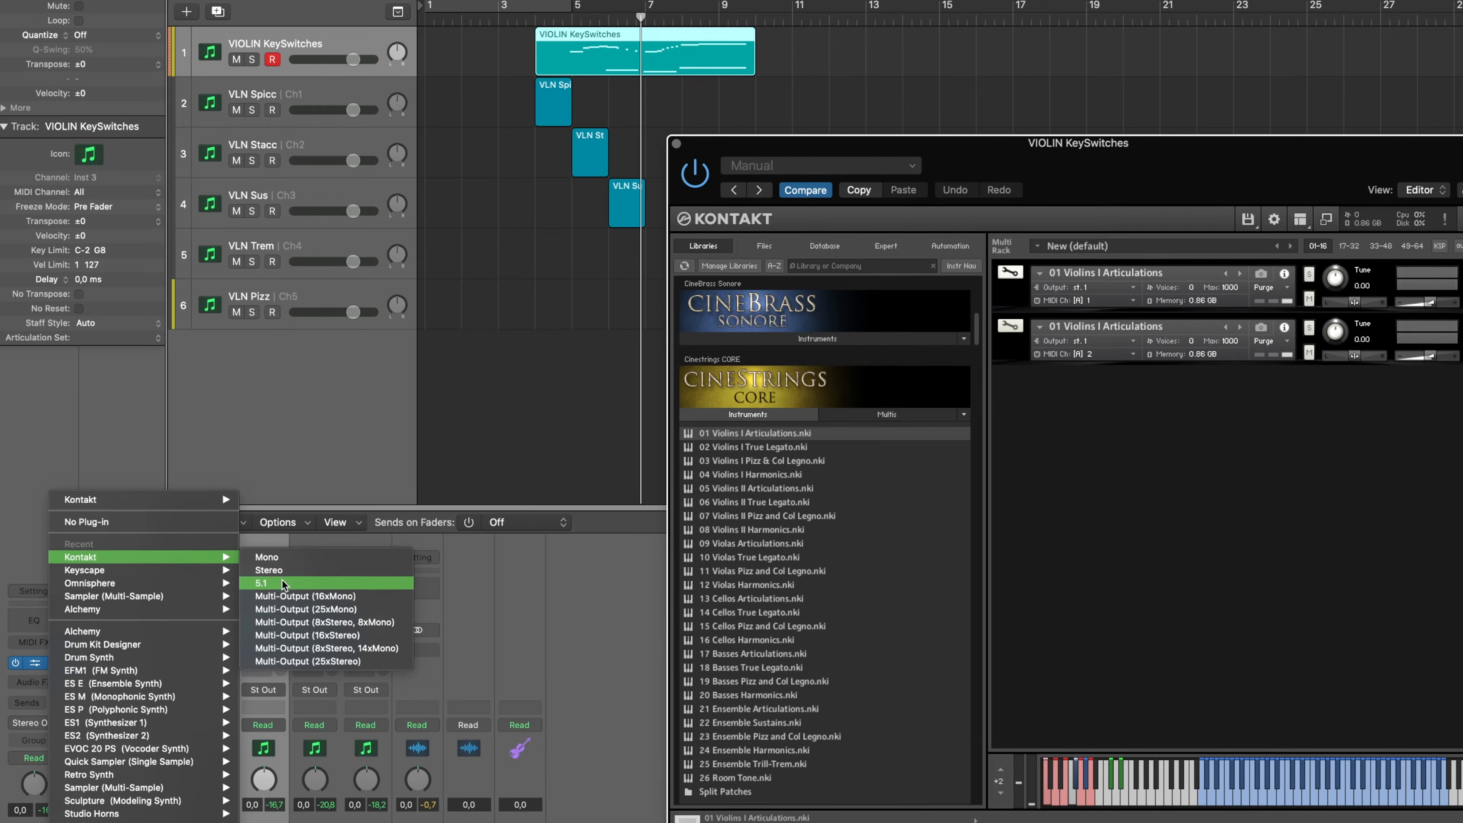
pyautogui.click(307, 635)
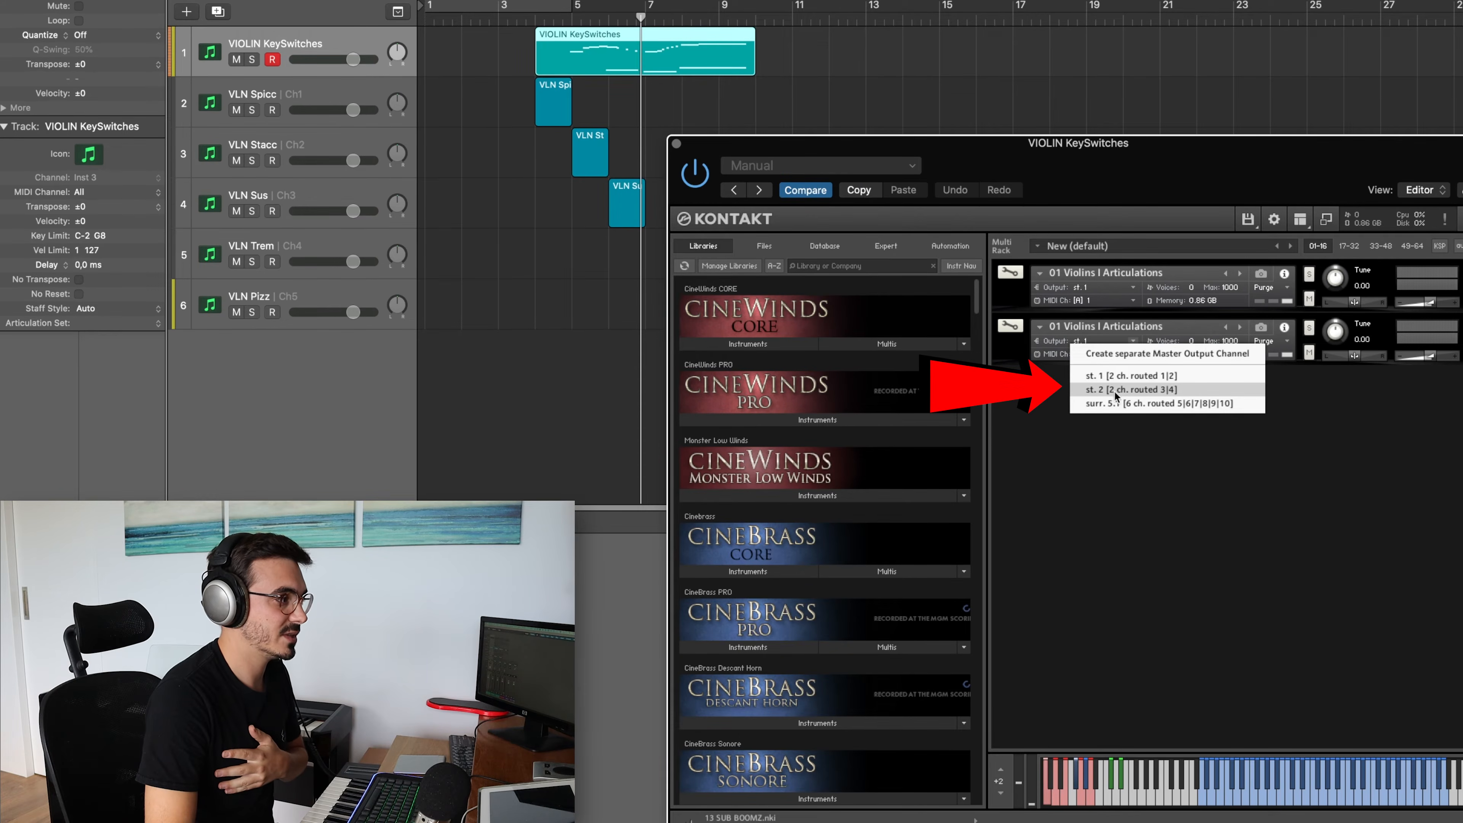
pyautogui.click(1161, 390)
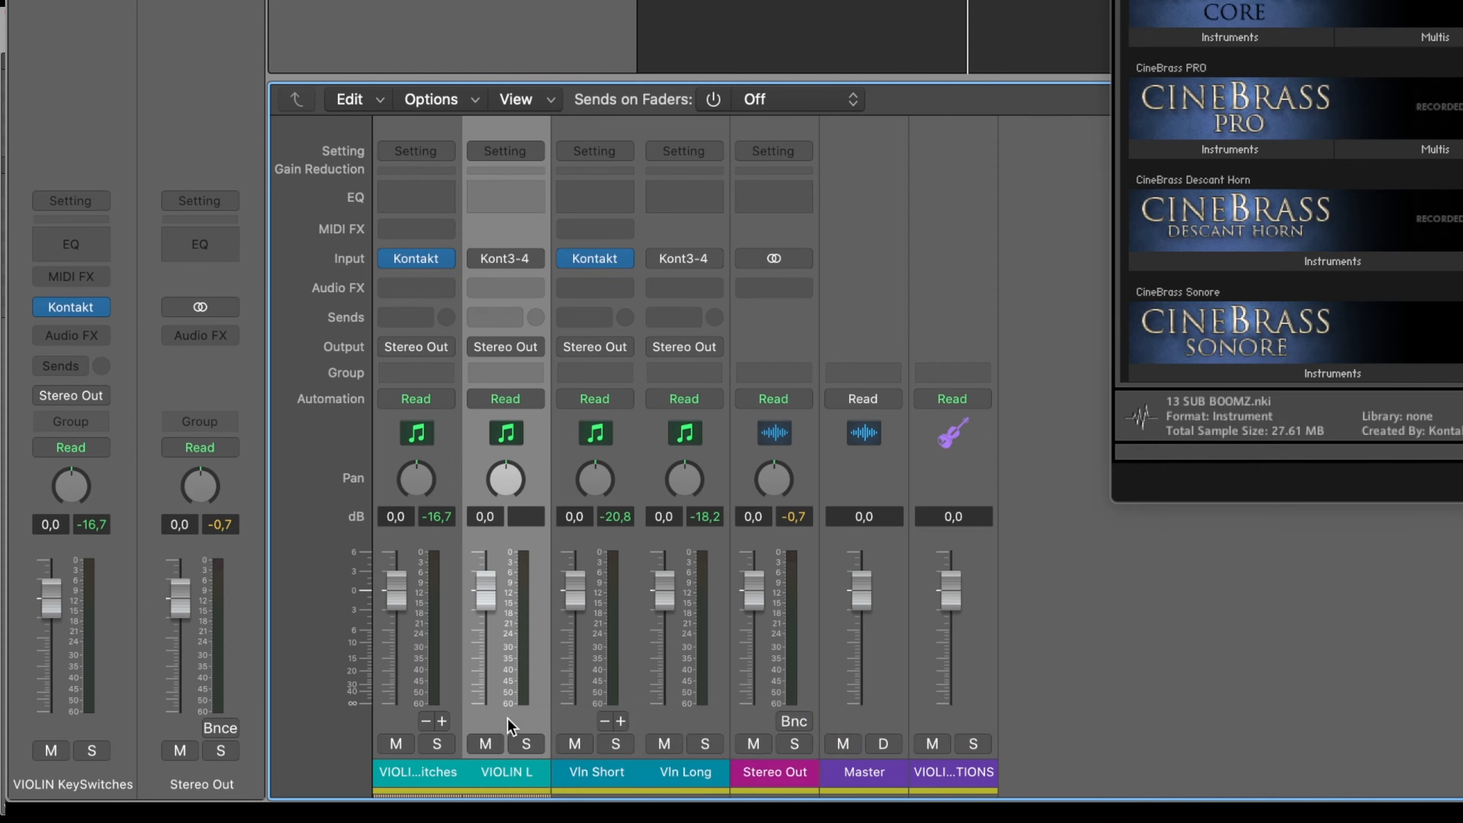
# Create an arrangement track for the VIOLIN L mixer channel and check it against the VIOLIN KeySwitches track
pyautogui.rightClick(254, 773)
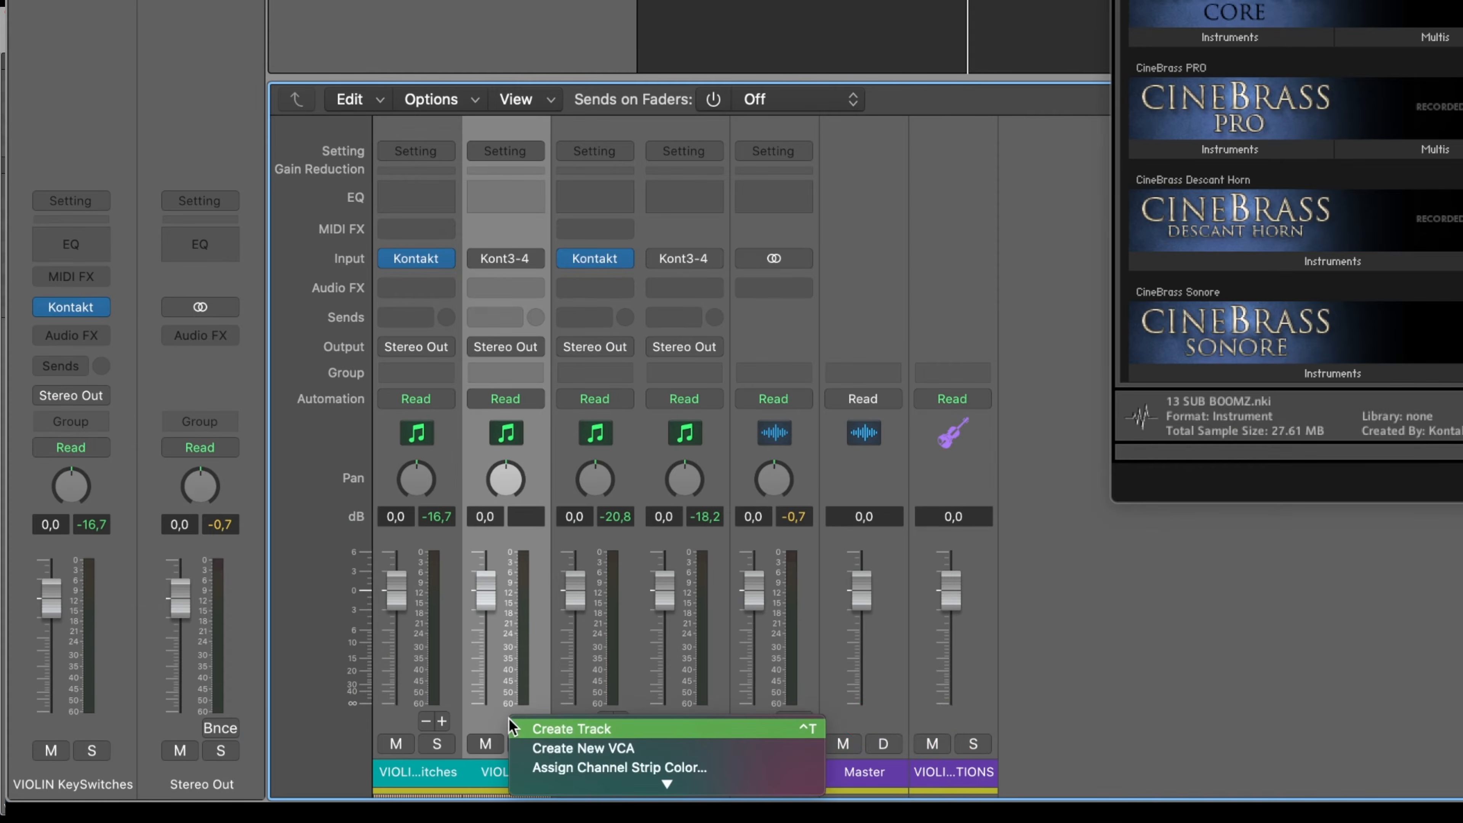
pyautogui.click(618, 733)
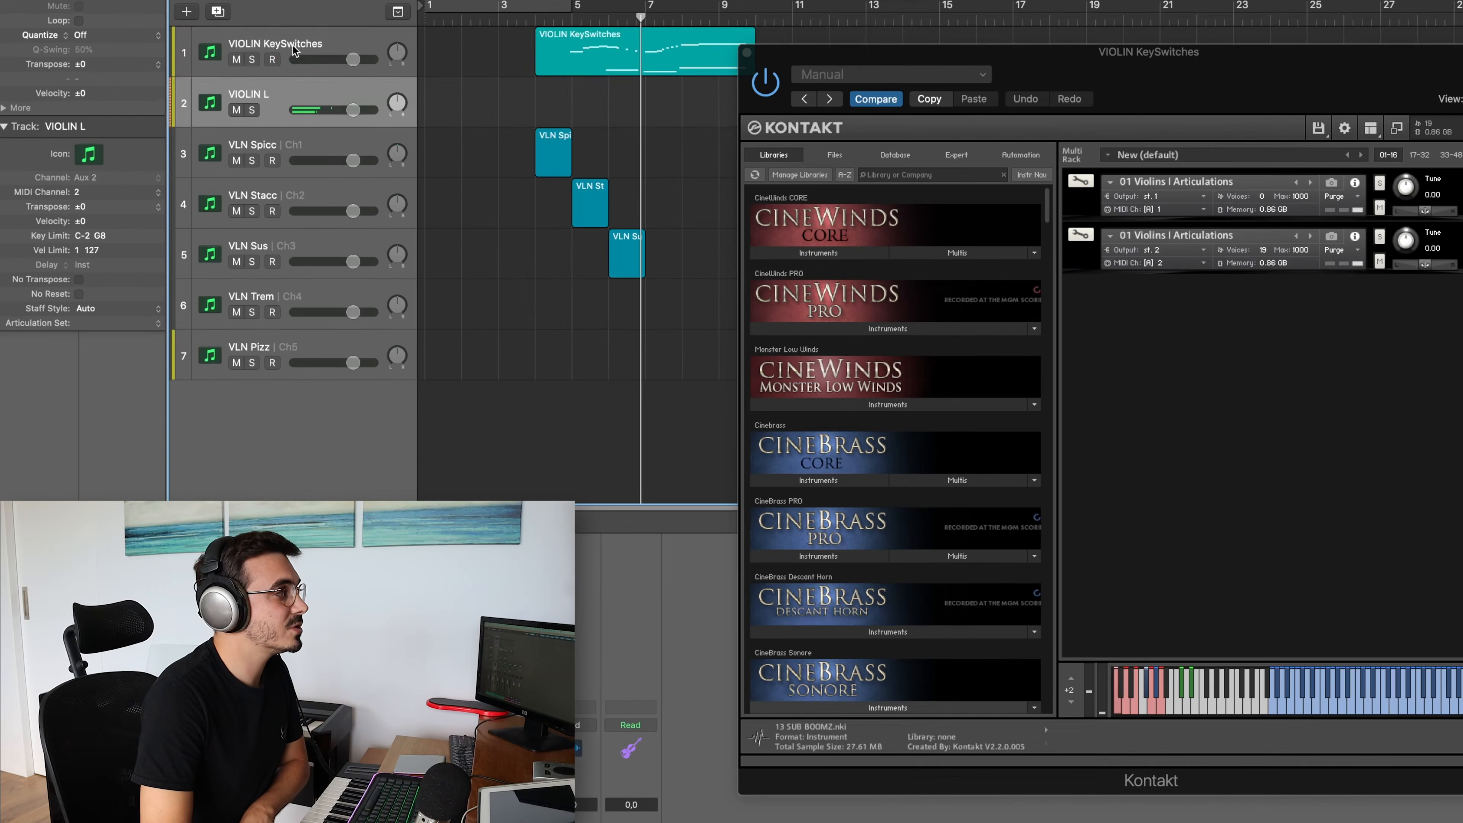
pyautogui.click(207, 109)
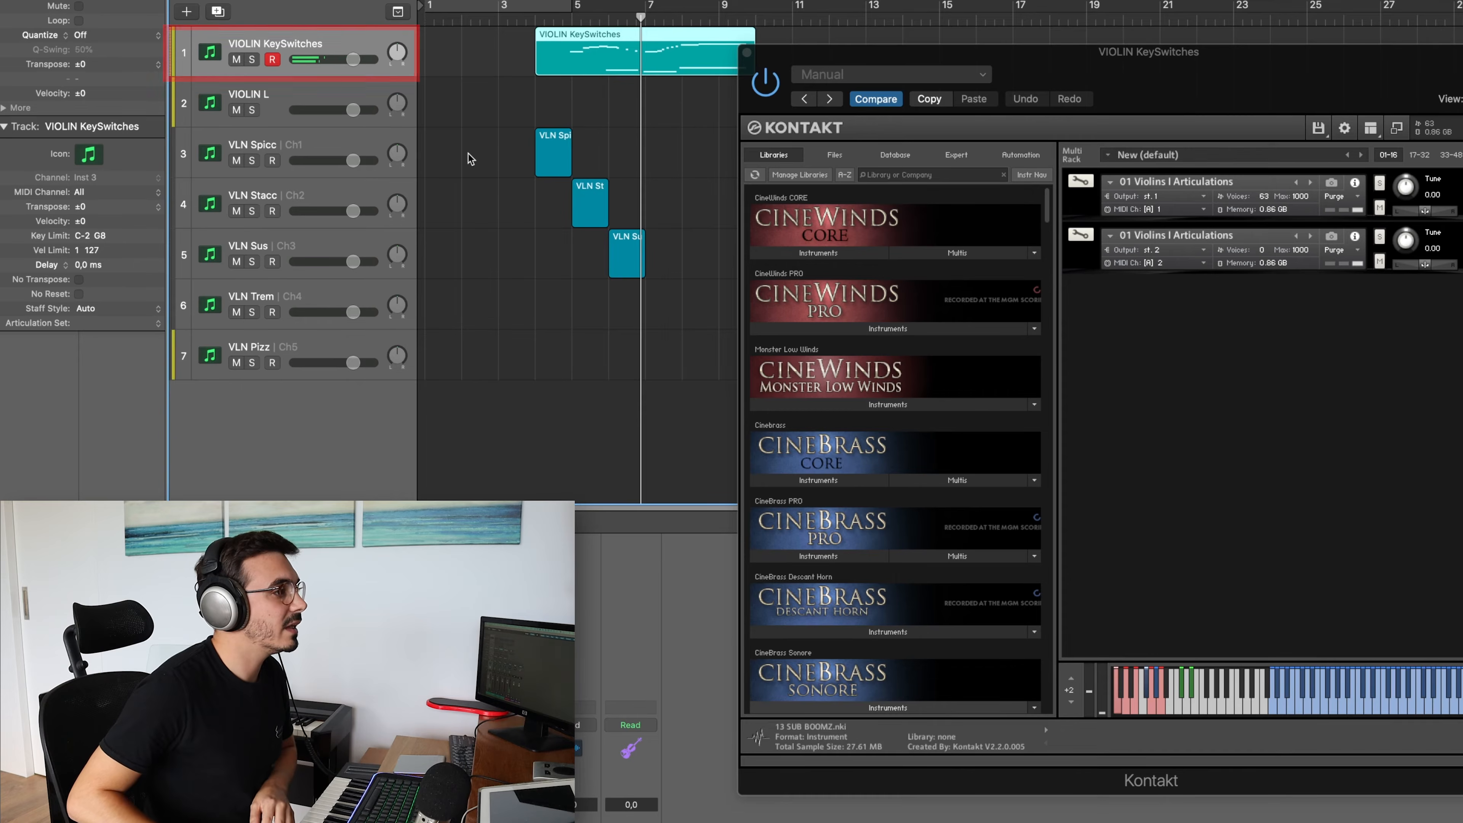
pyautogui.click(278, 101)
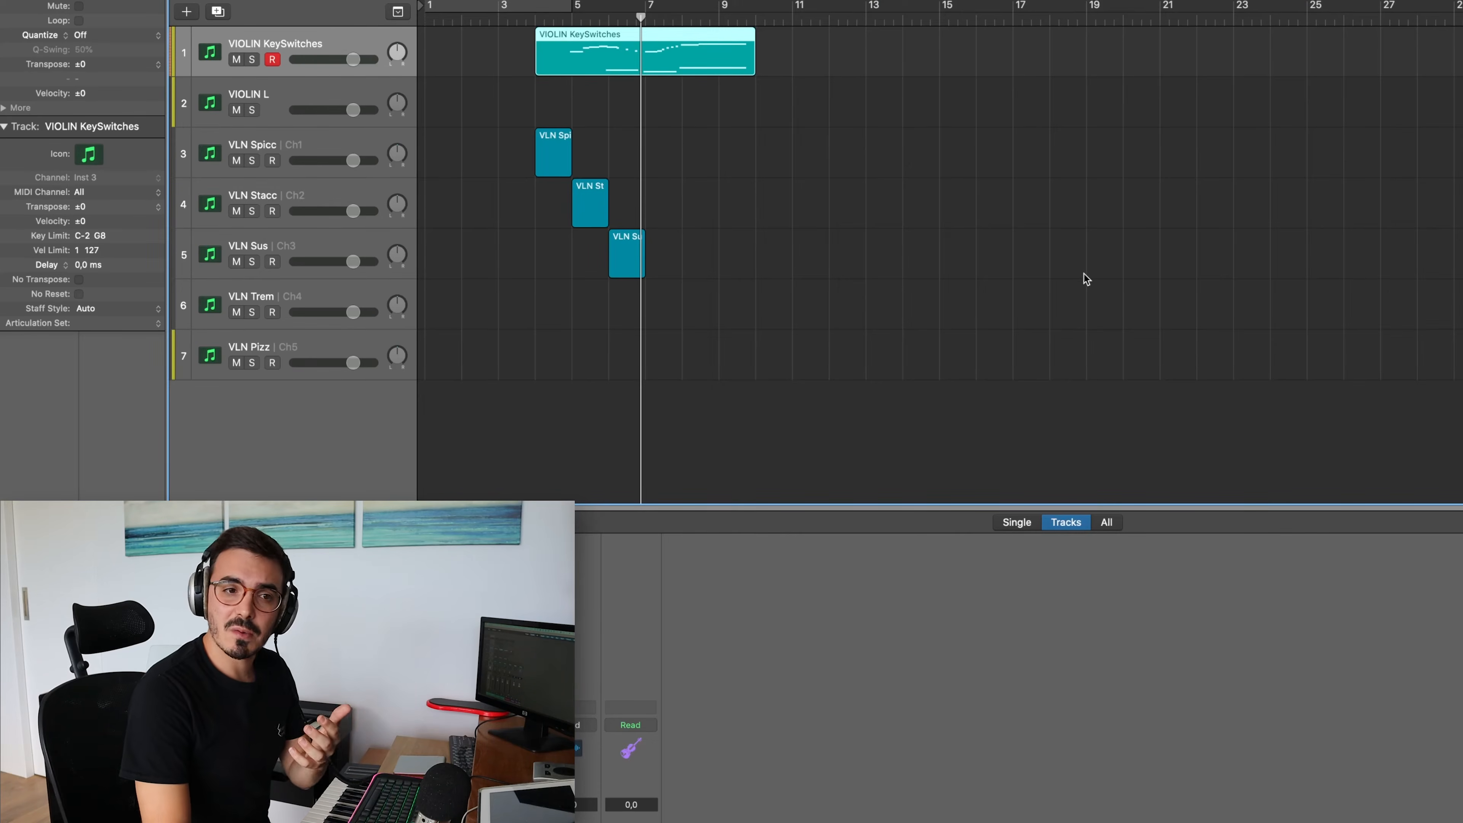
# Assign the CICSC Violins 1 Articulations set from CineStrings Core Factory to the VIOLIN KeySwitches track and show its keyswitch layout
pyautogui.click(604, 19)
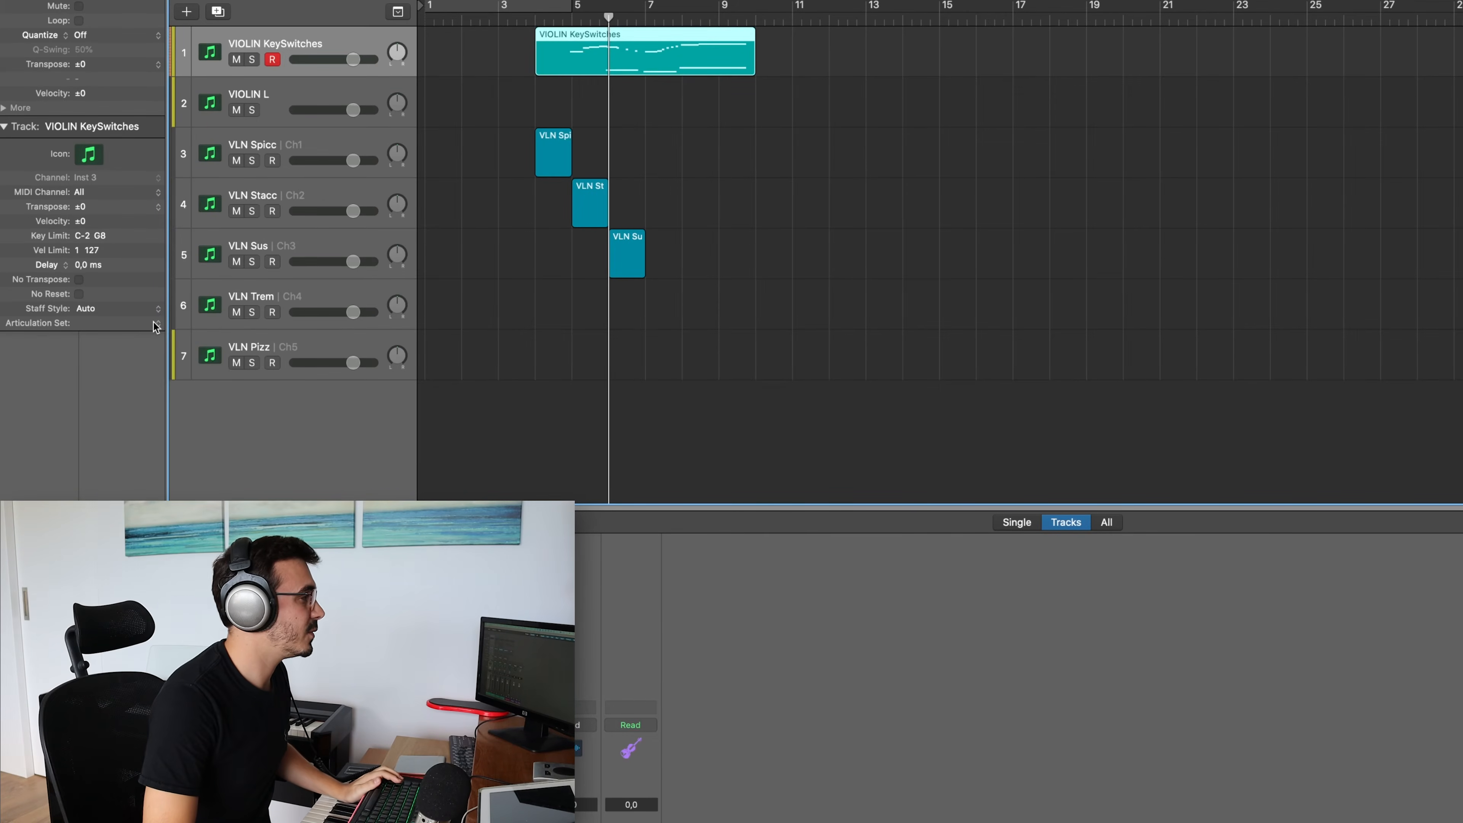
pyautogui.click(154, 323)
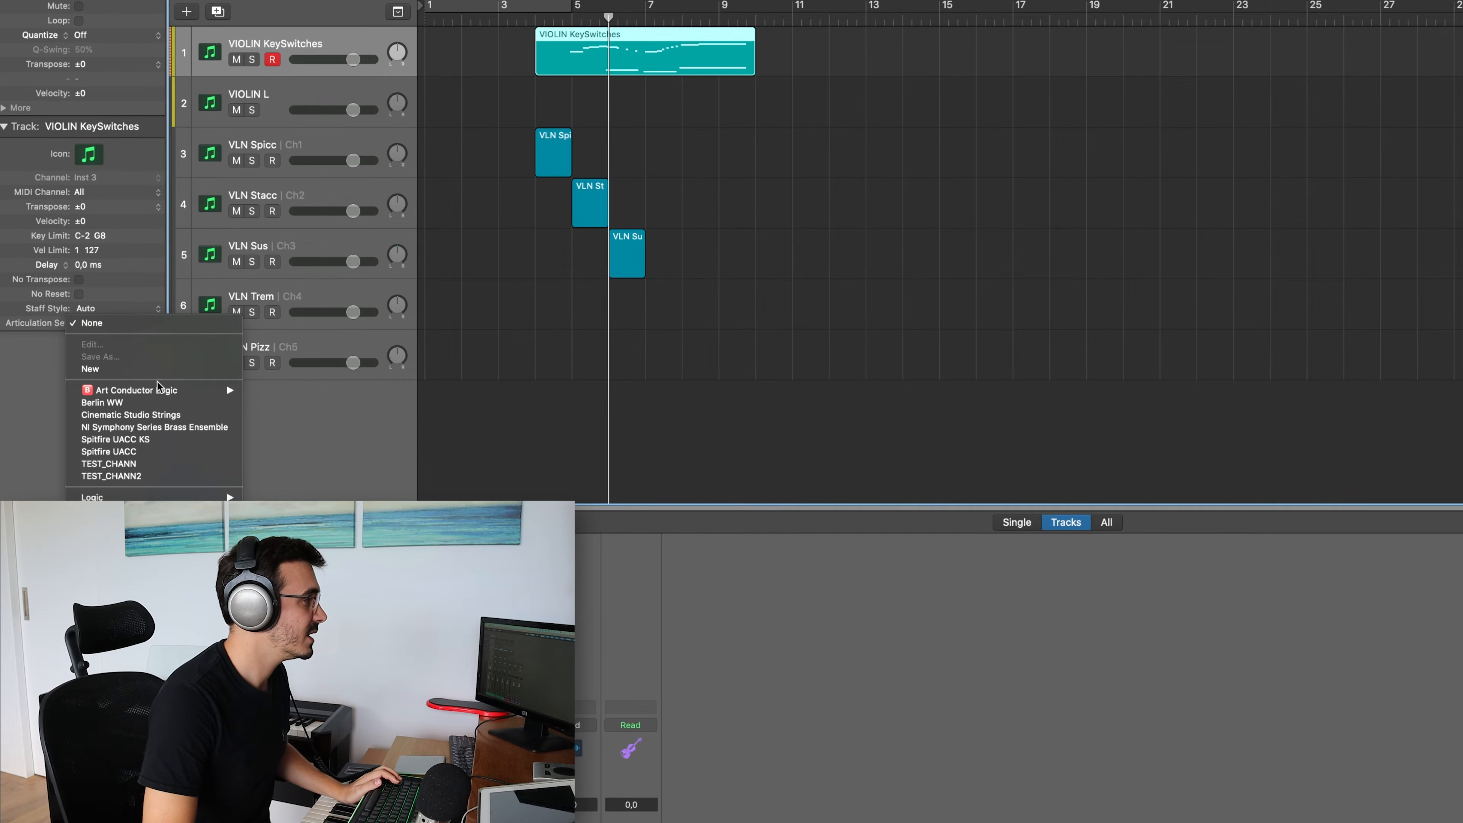
pyautogui.moveTo(159, 391)
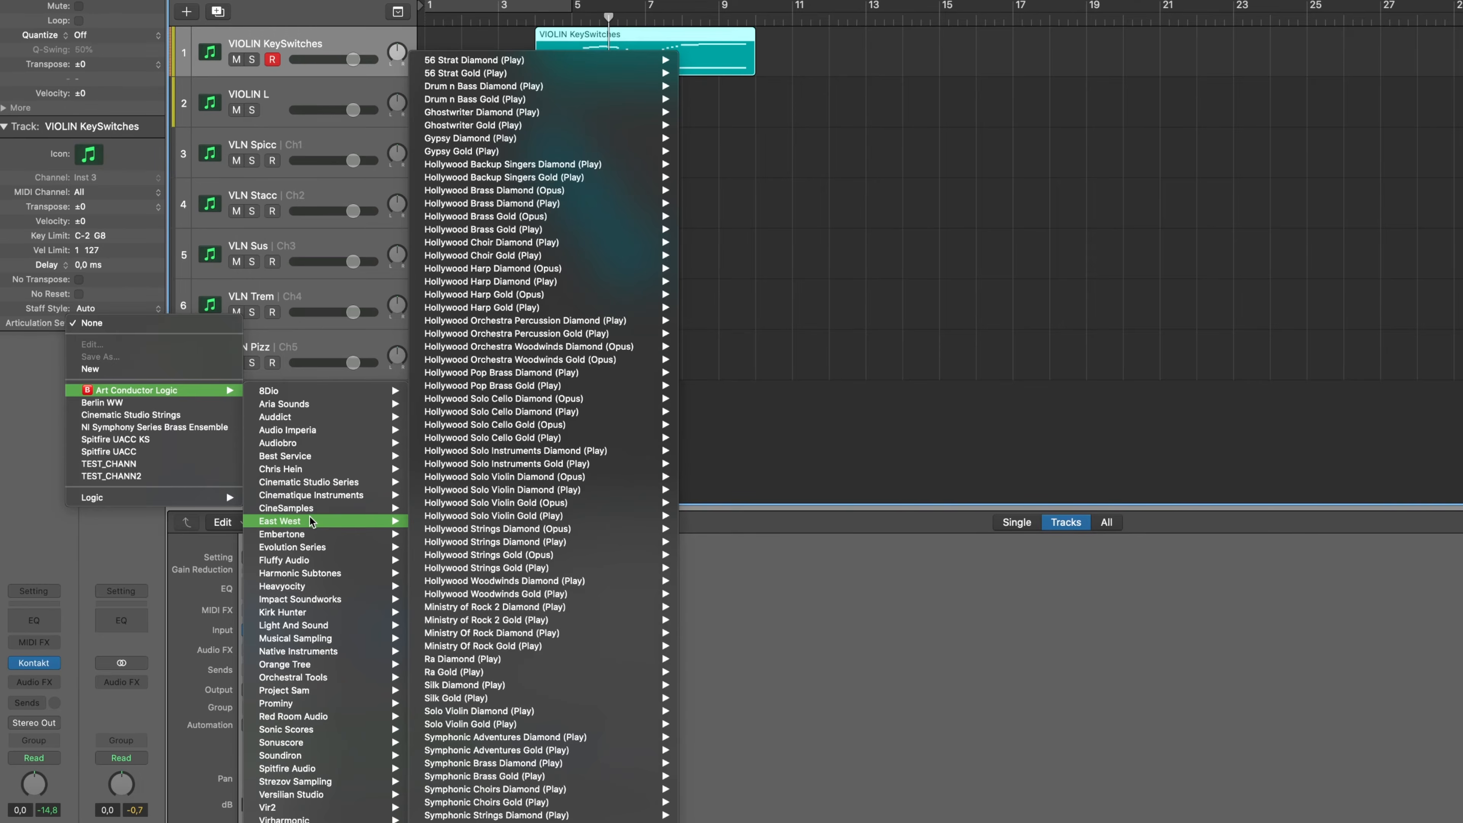
pyautogui.moveTo(300, 627)
pyautogui.moveTo(314, 665)
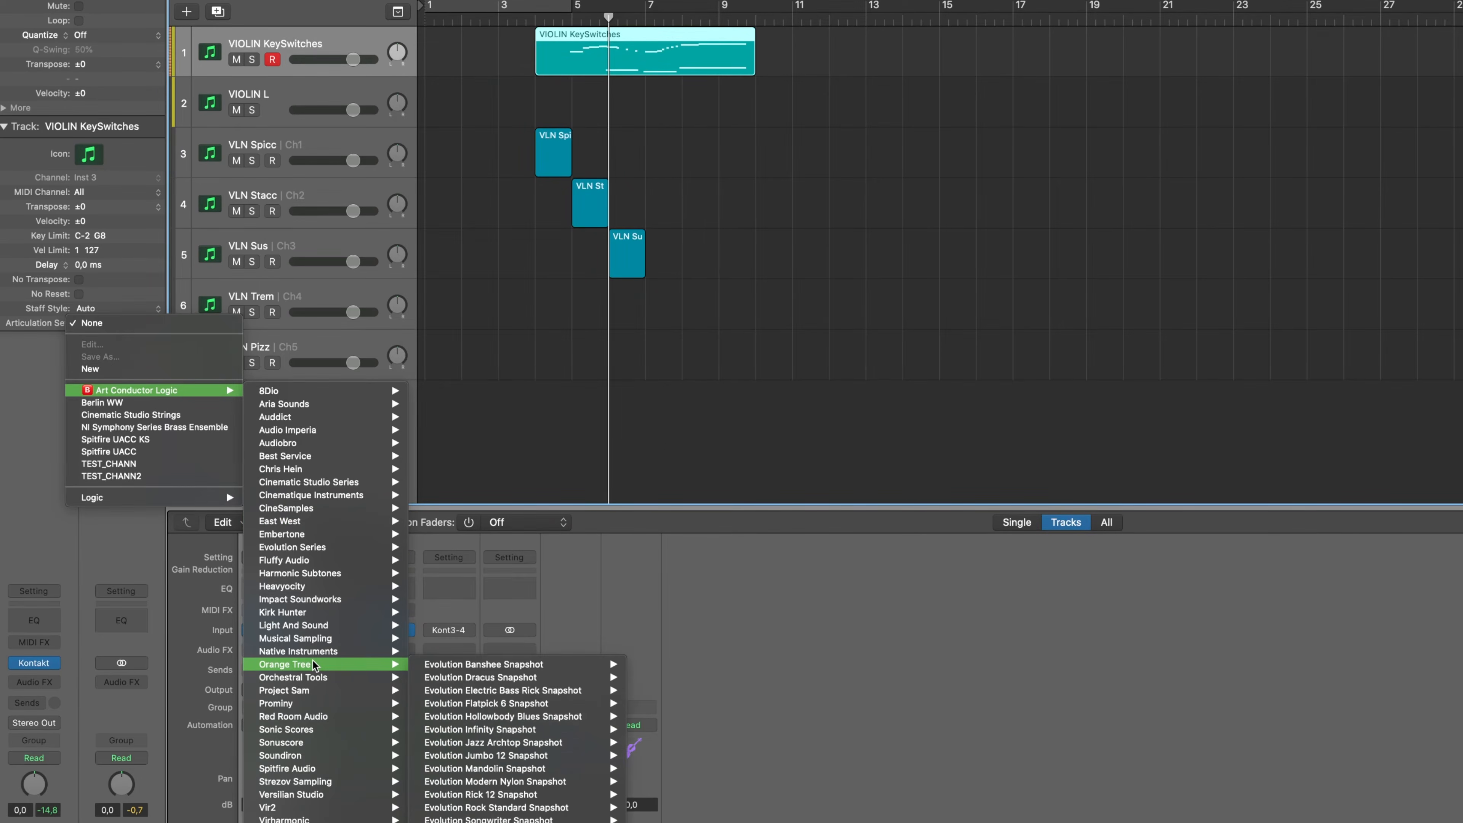
pyautogui.moveTo(345, 509)
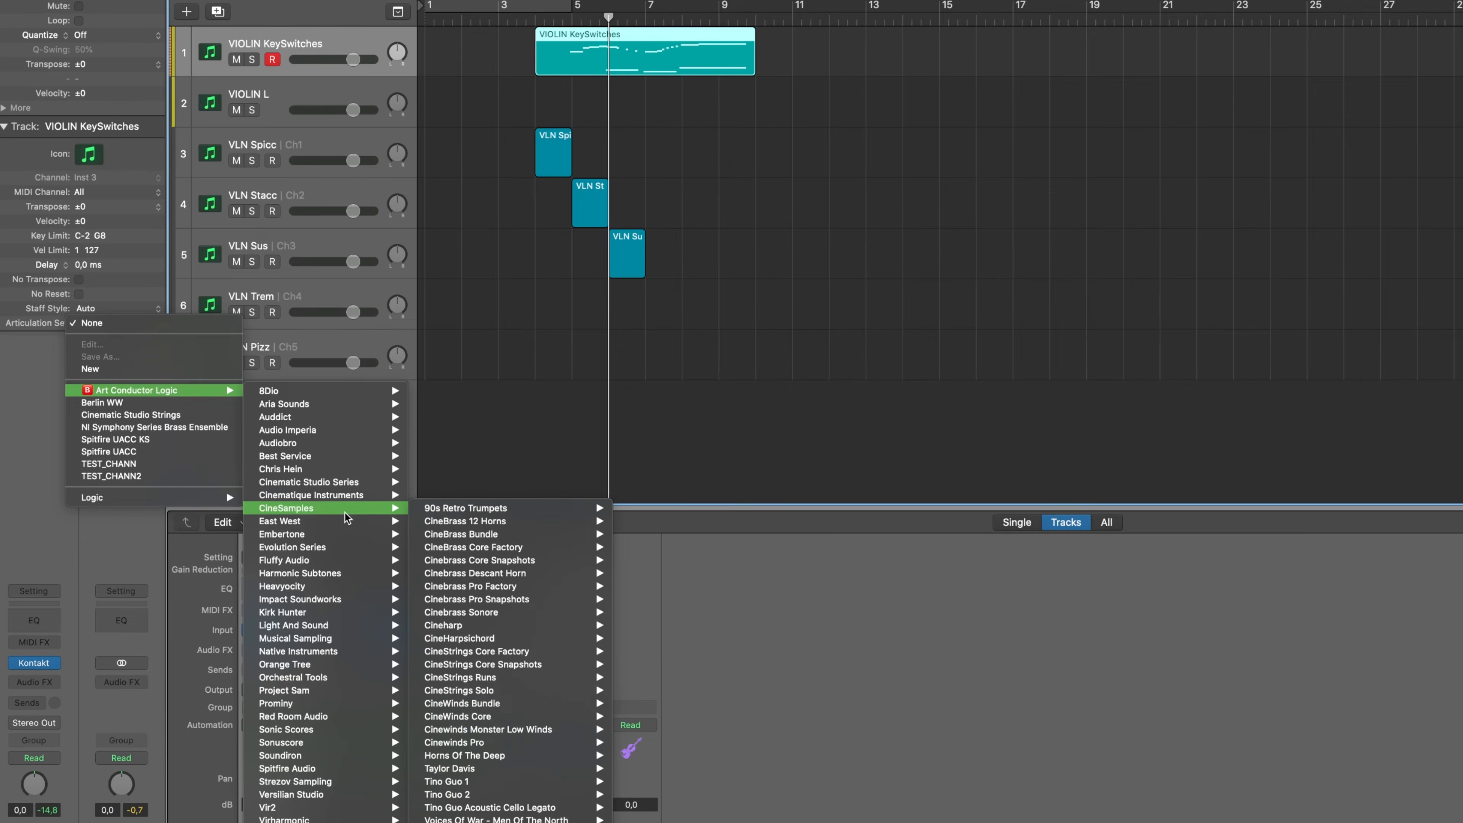
pyautogui.moveTo(520, 669)
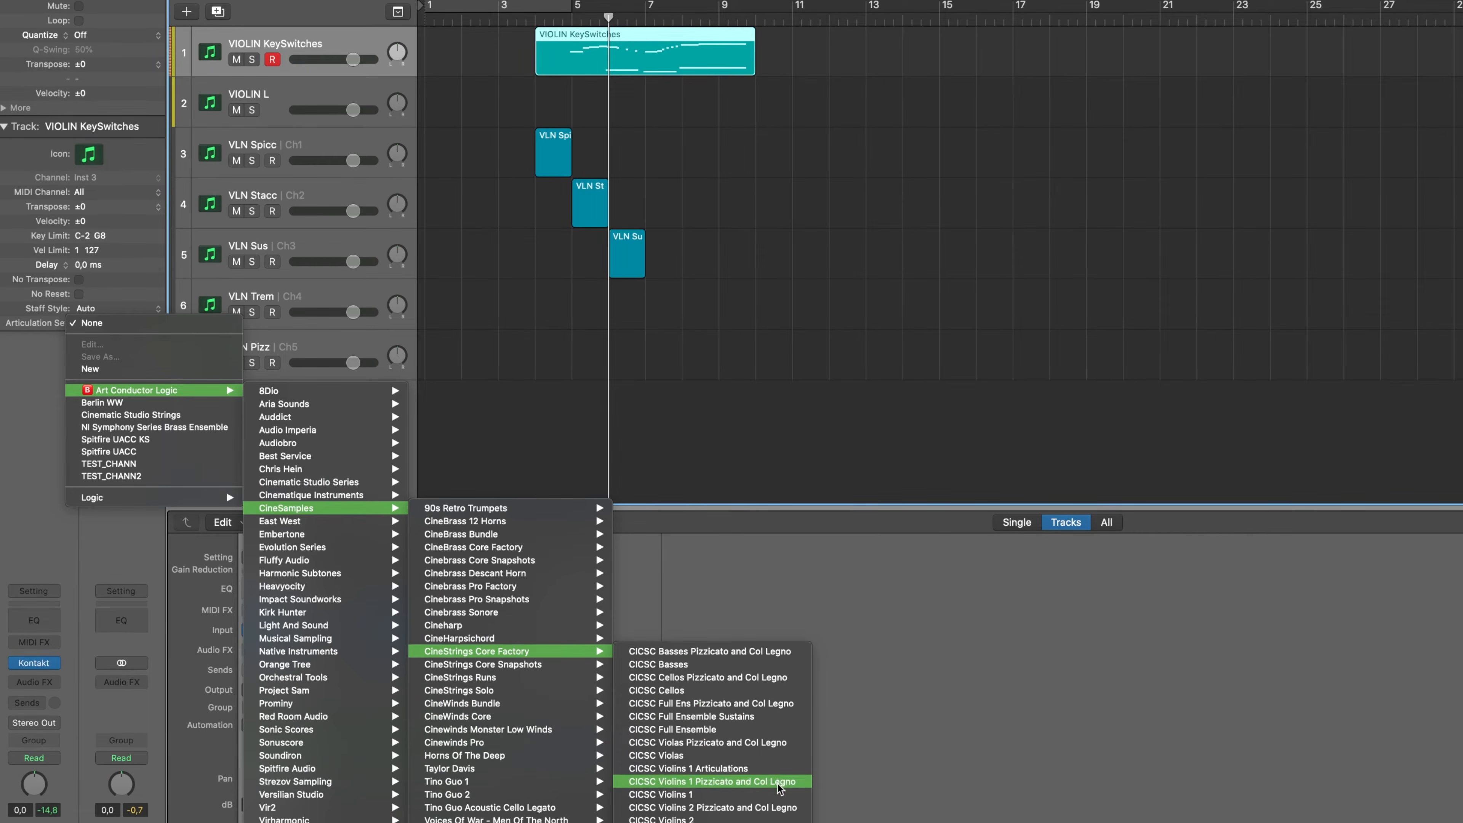
pyautogui.click(685, 770)
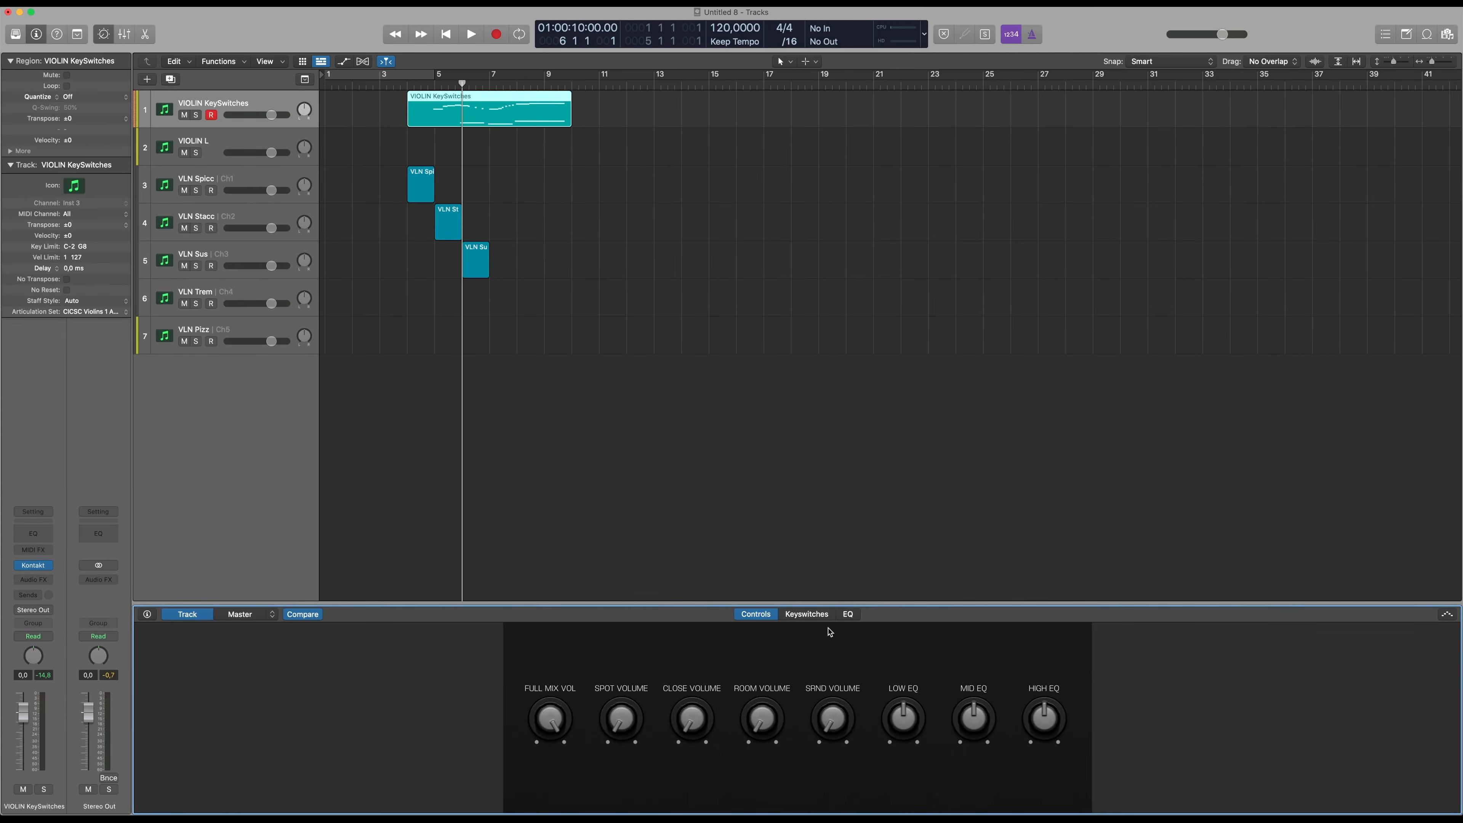
pyautogui.click(807, 615)
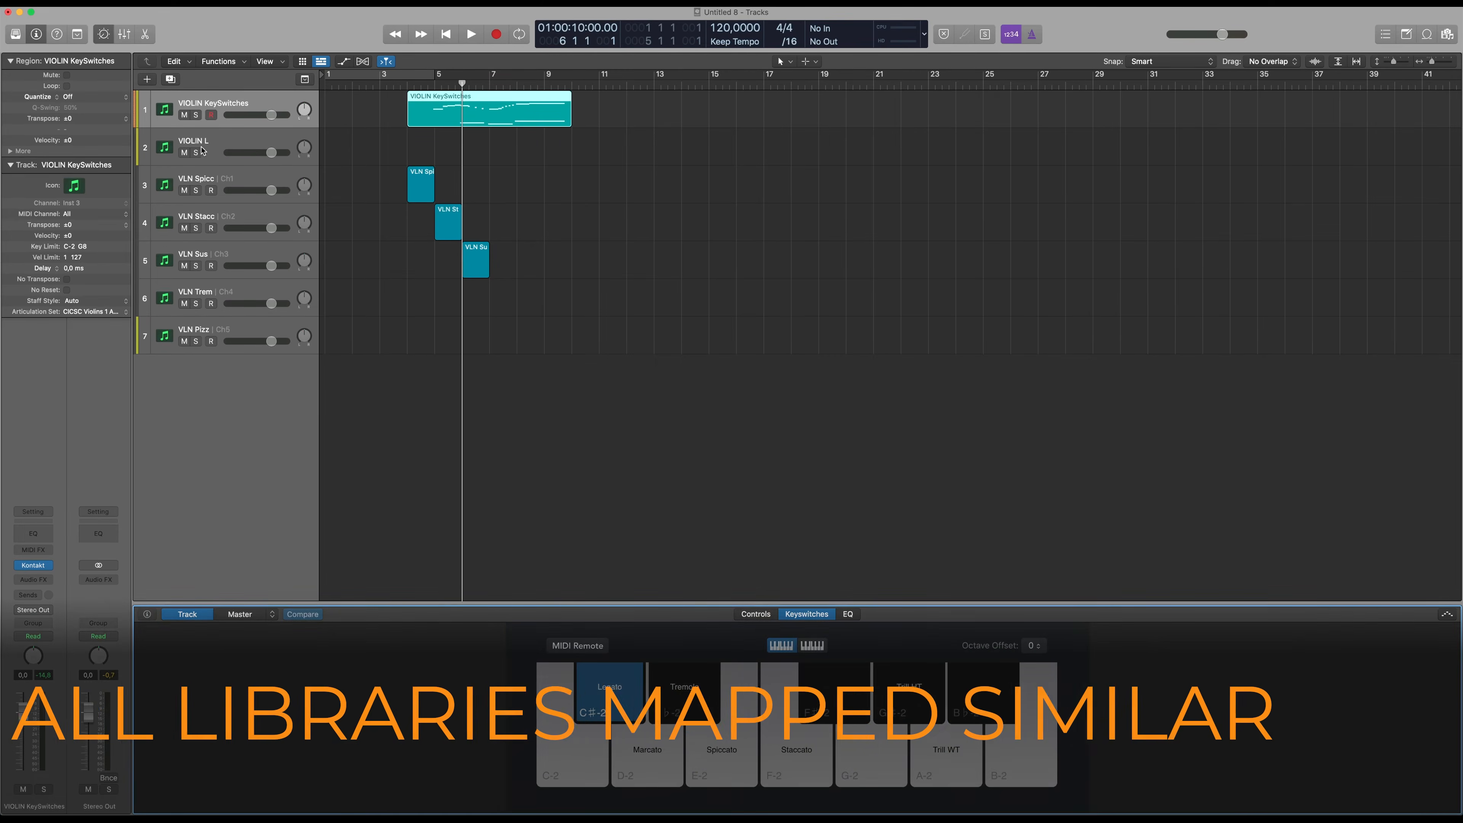
pyautogui.click(231, 142)
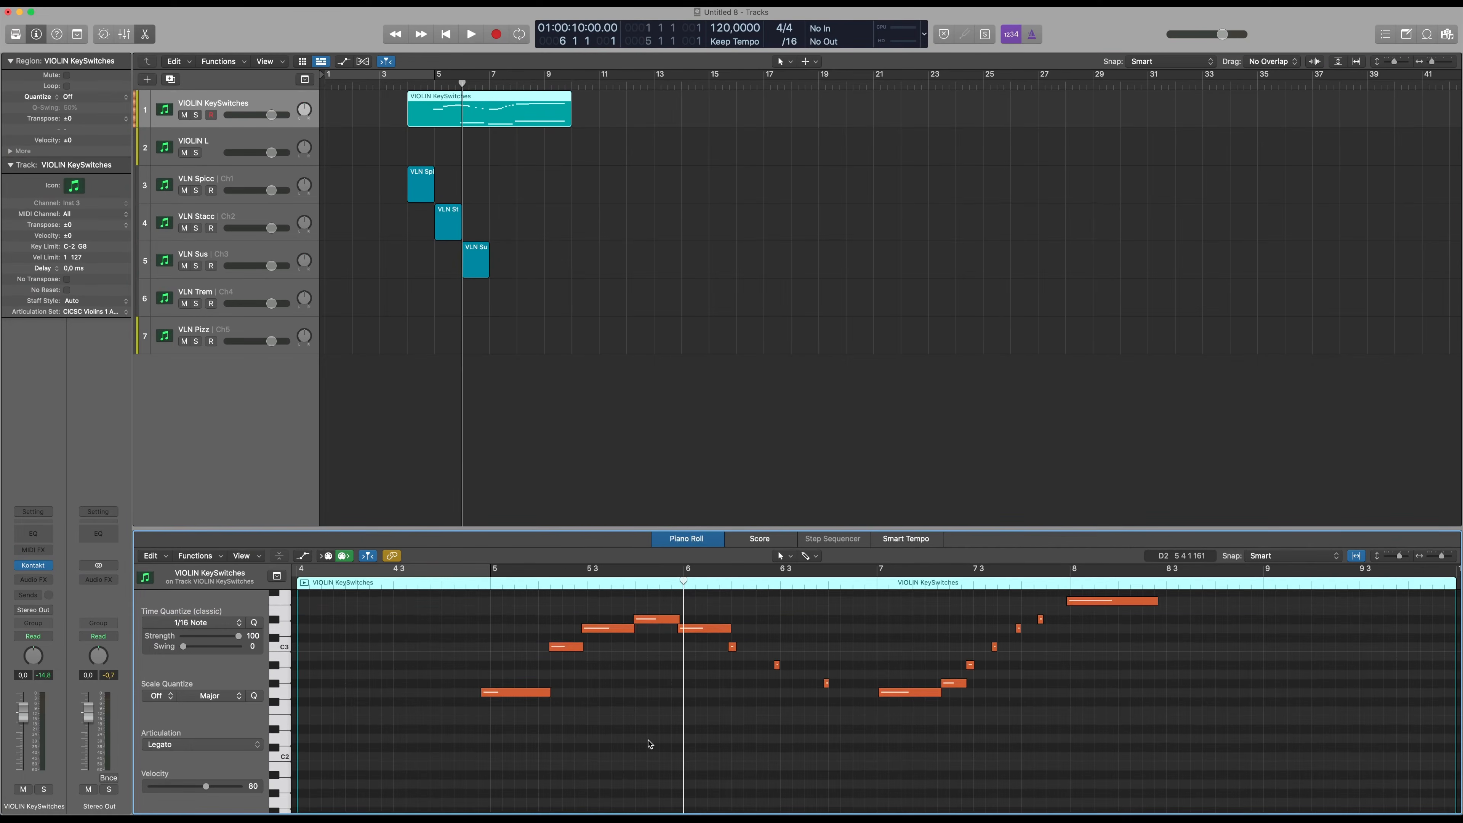
# Delete the three low keyswitch notes from the VIOLIN KeySwitches region in the Piano Roll
pyautogui.scroll(-10, 650, 743)
pyautogui.moveTo(706, 779); pyautogui.dragTo(1166, 657)
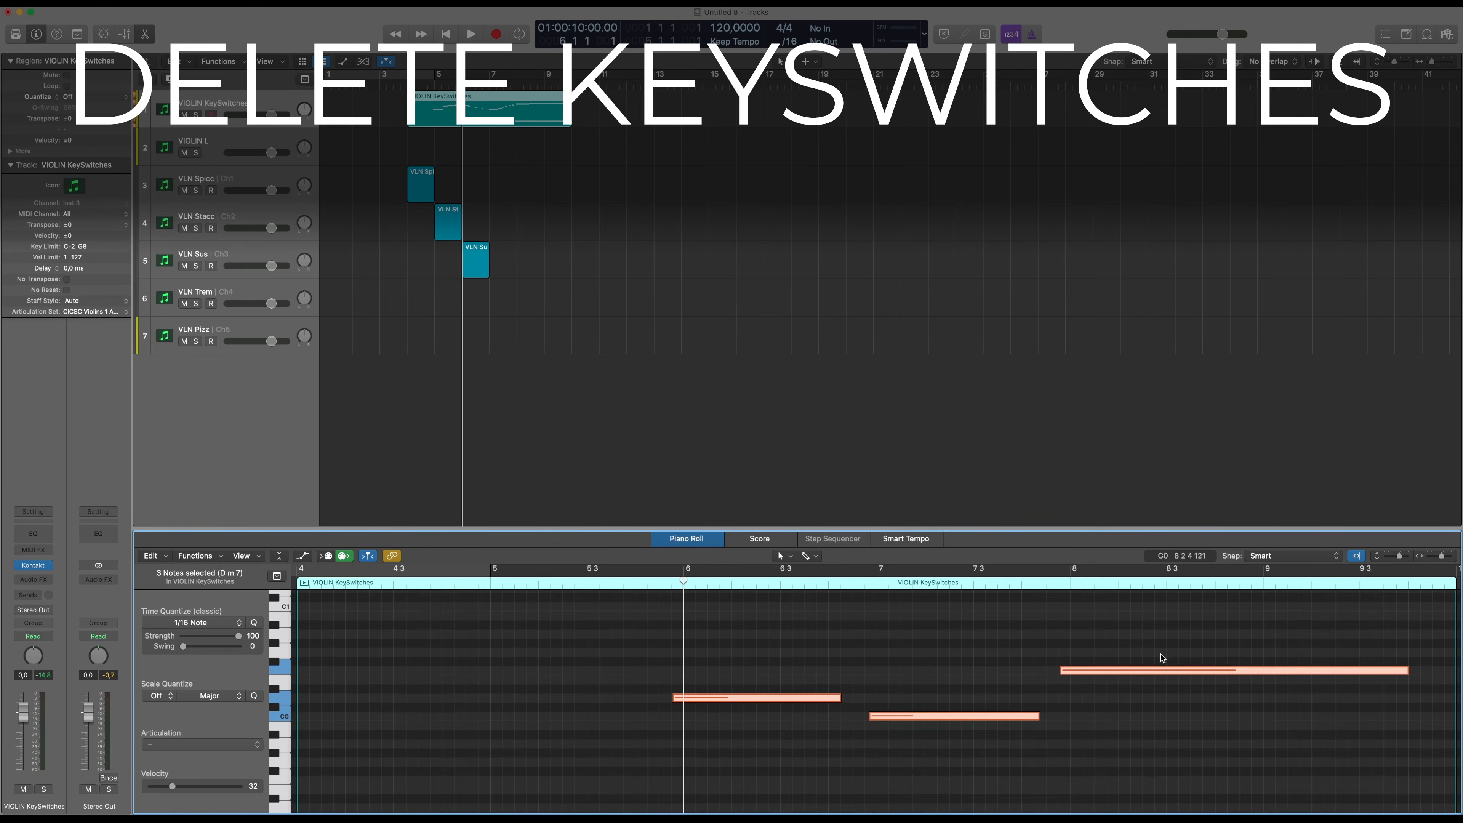
pyautogui.press('Delete')
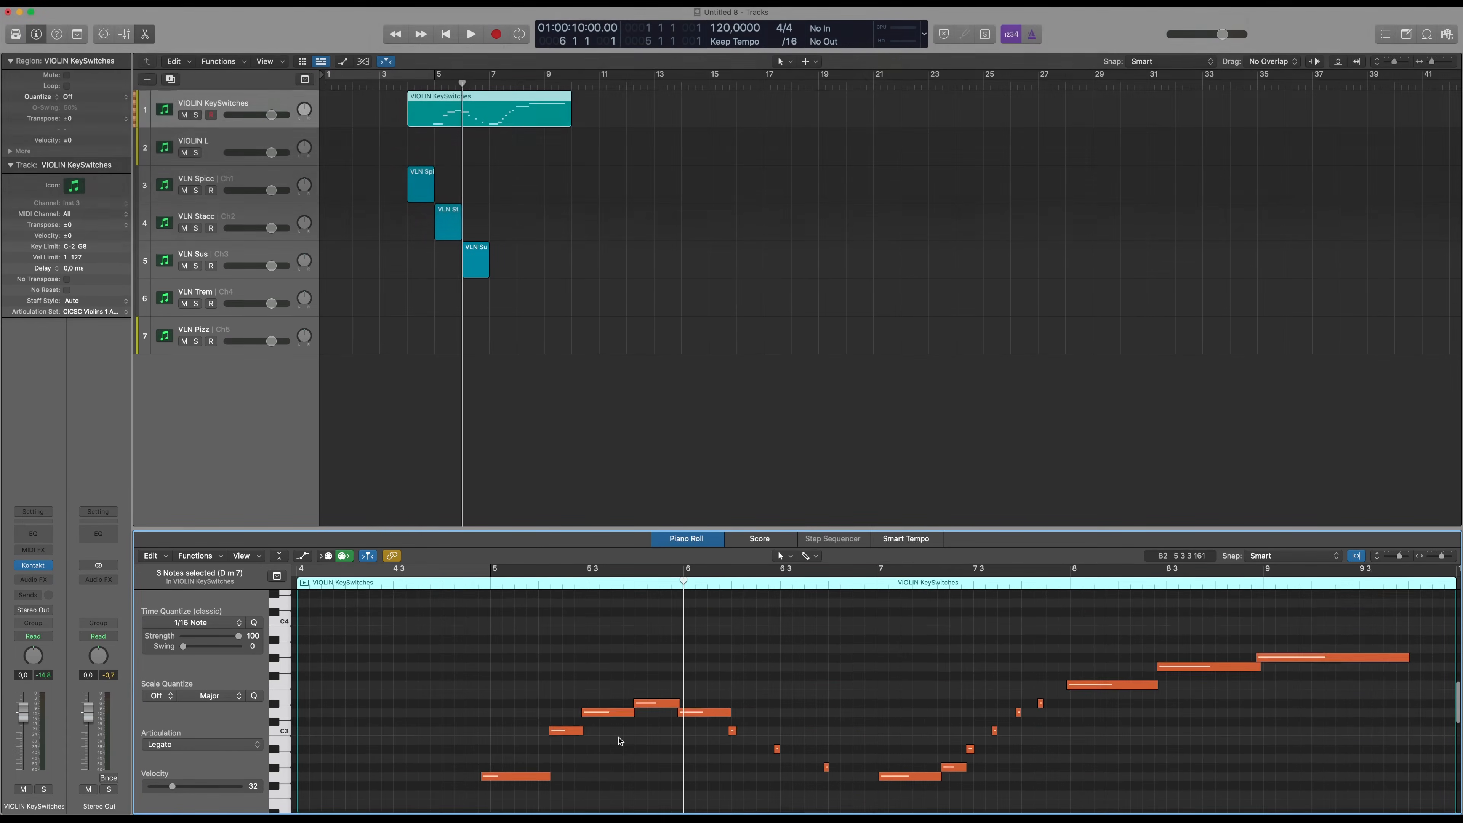
# Set the articulation of the first three melody notes to Long and play the region from just before bar 5
pyautogui.moveTo(563, 737); pyautogui.dragTo(655, 624)
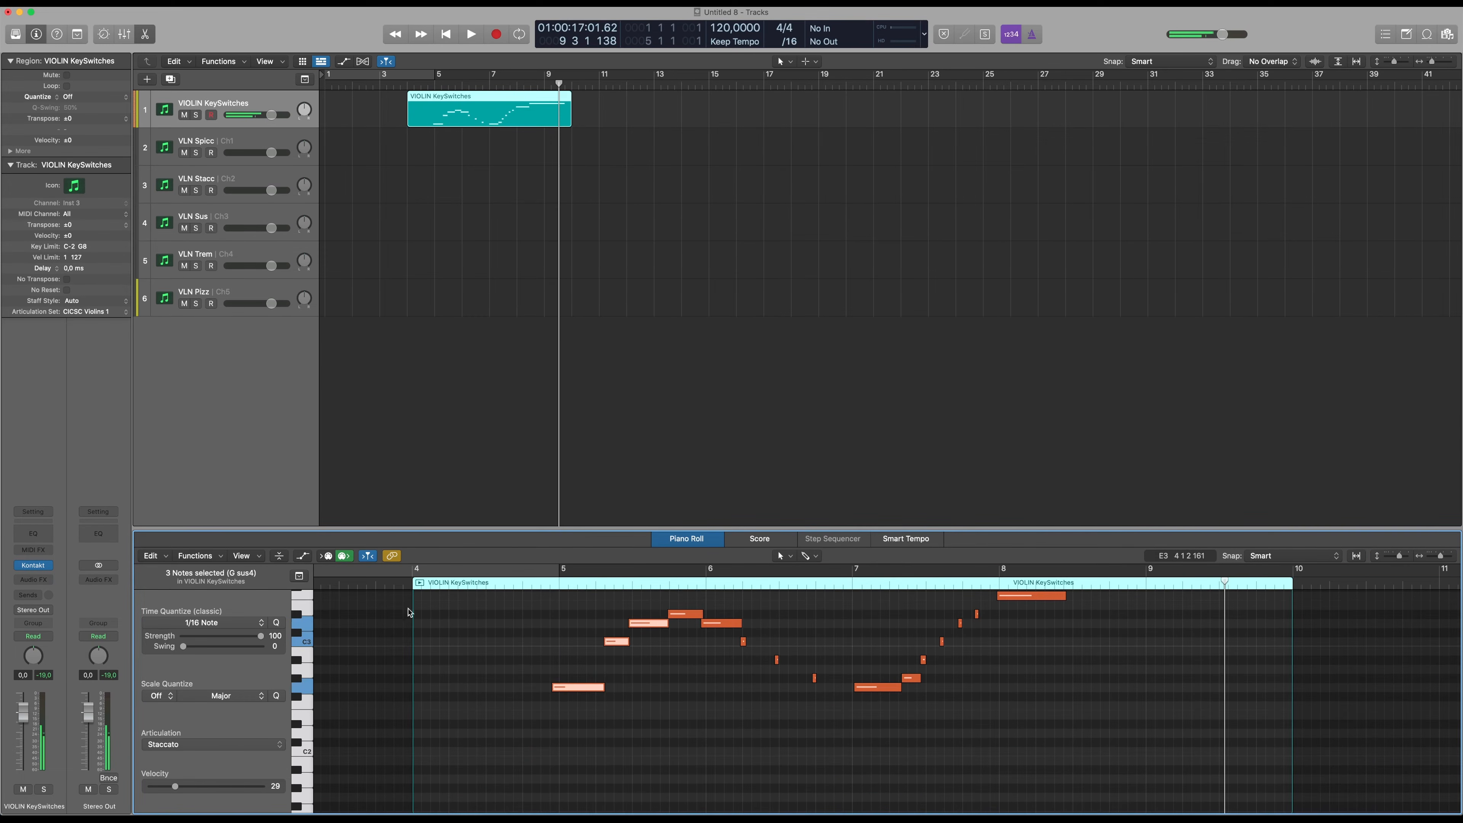
pyautogui.click(209, 744)
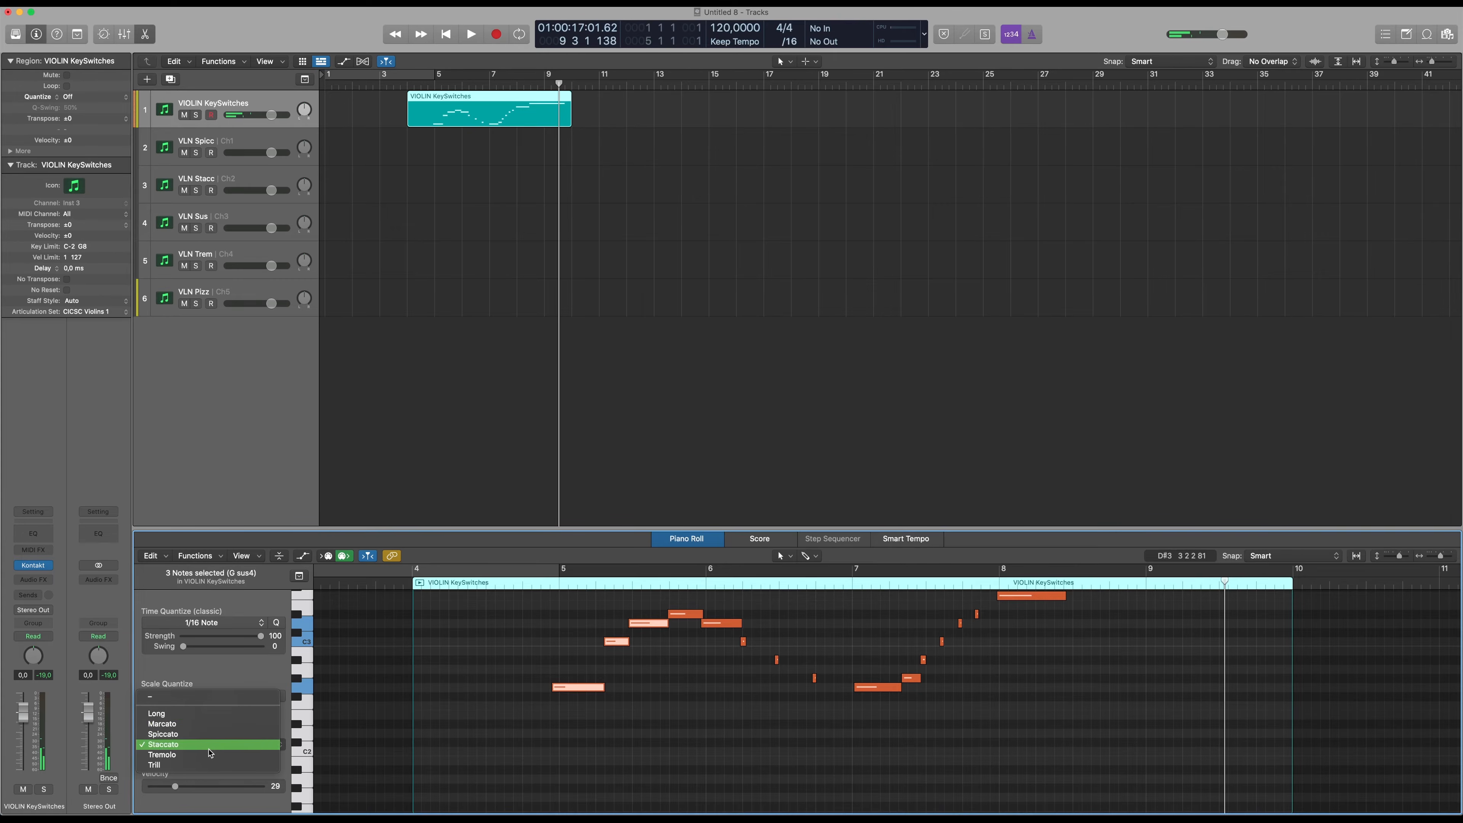
pyautogui.click(226, 715)
pyautogui.click(544, 584)
pyautogui.press('space')
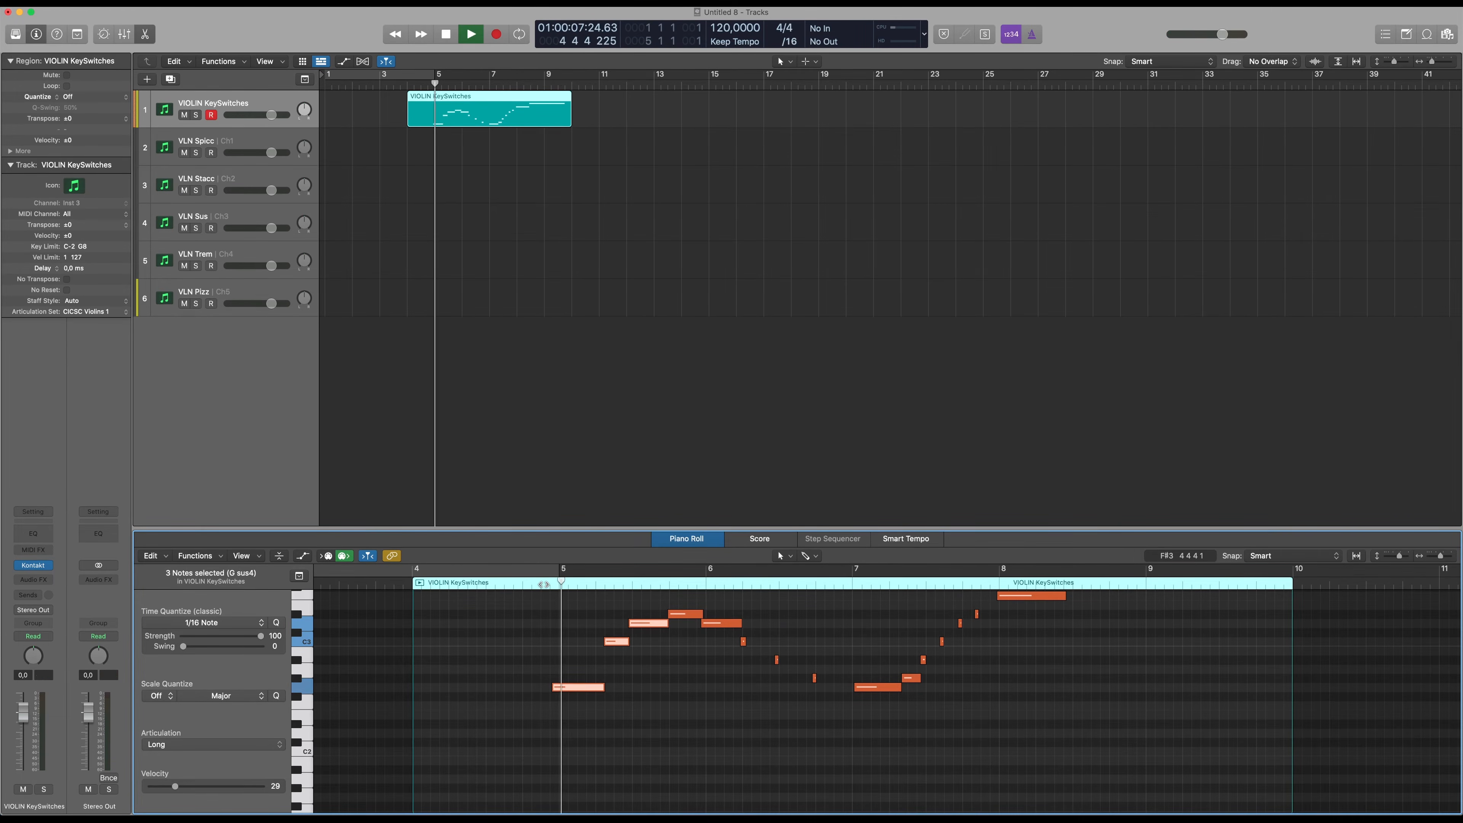
# Set the articulation of the next five melody notes to Spiccato and play the VIOLIN KeySwitches region from just before bar 5
pyautogui.press('space')
pyautogui.moveTo(685, 680); pyautogui.dragTo(843, 604)
pyautogui.click(221, 750)
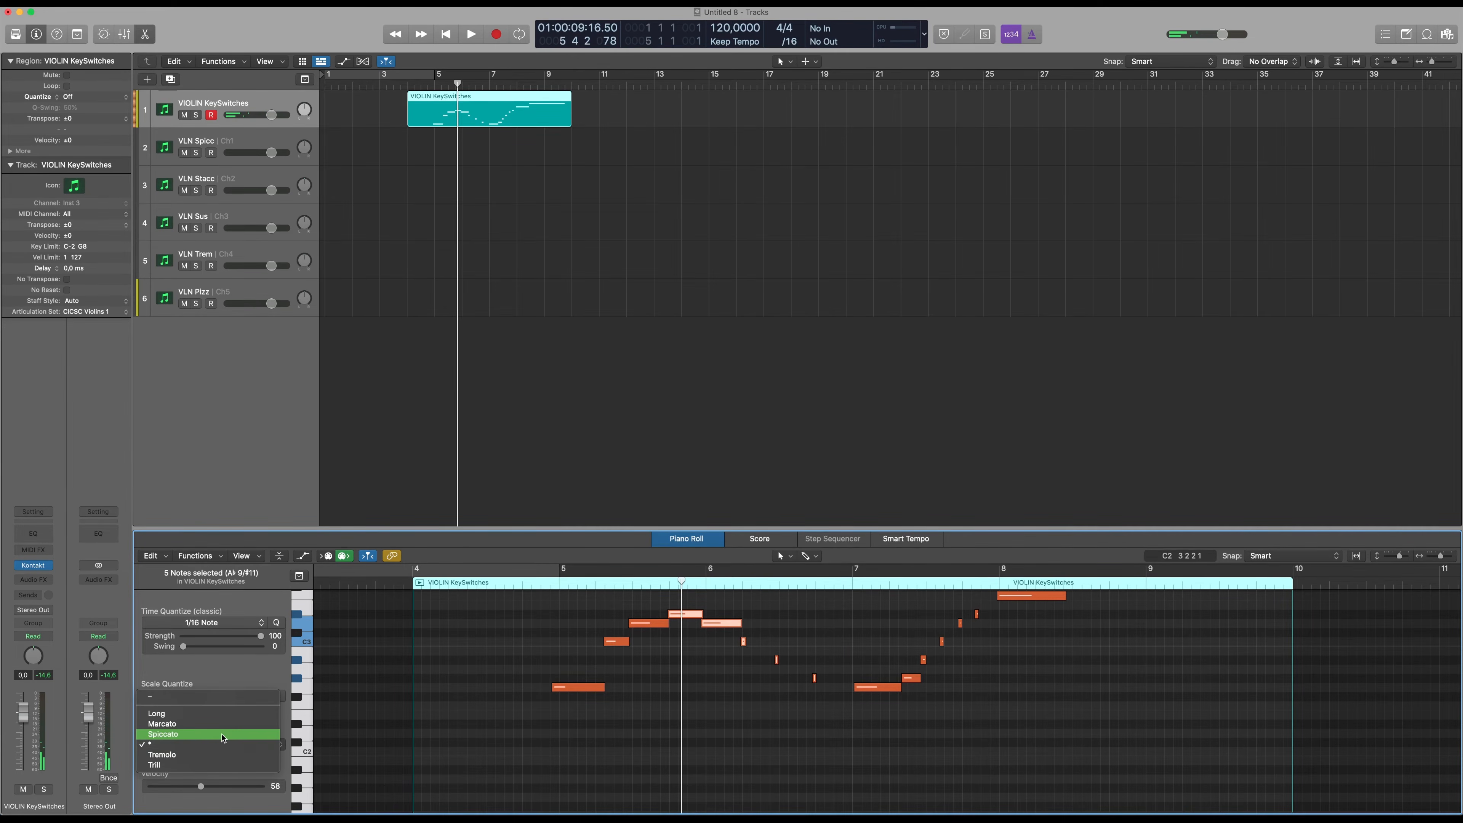
pyautogui.press('Return')
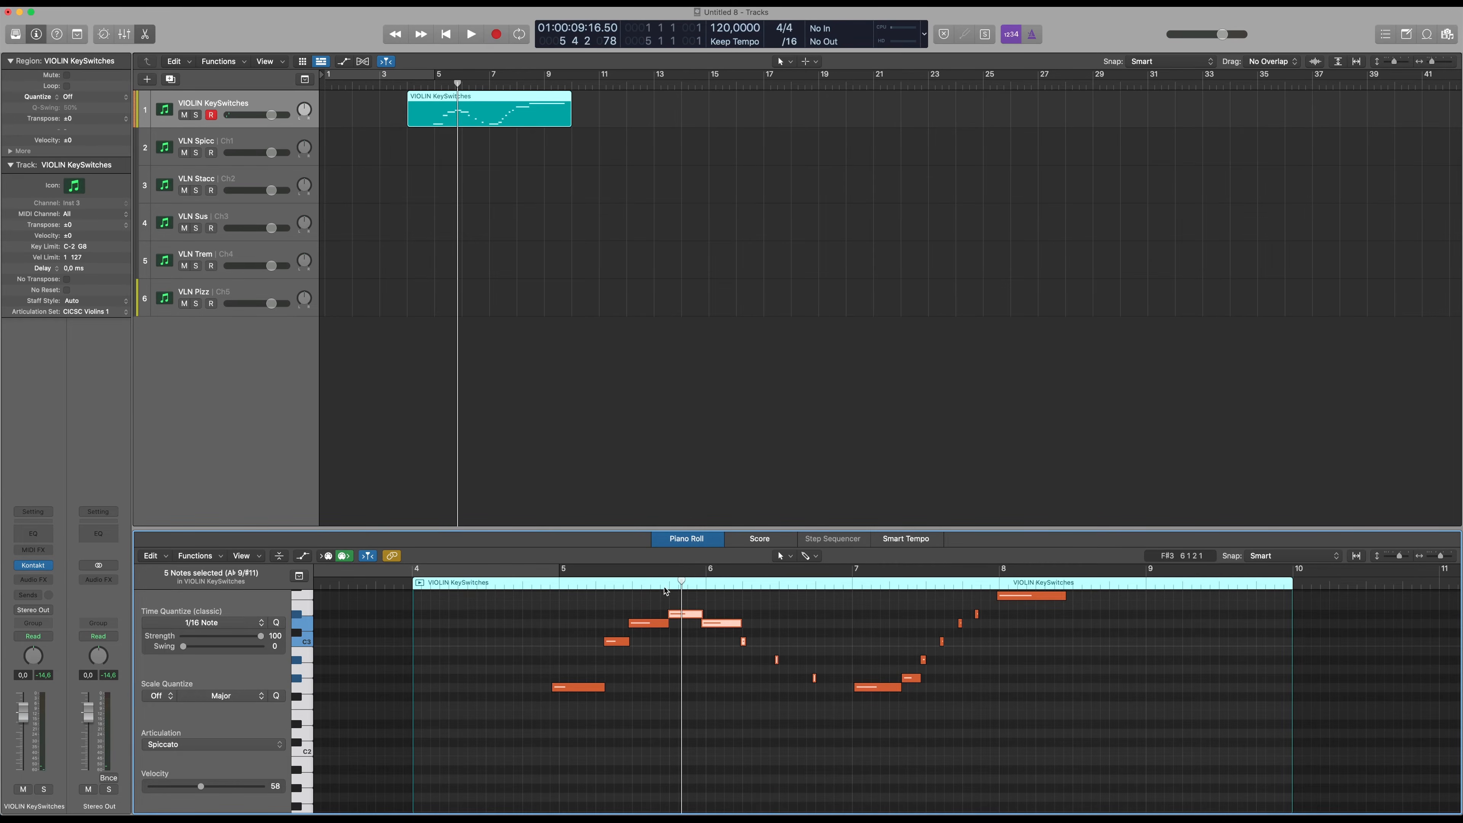
pyautogui.doubleClick(548, 586)
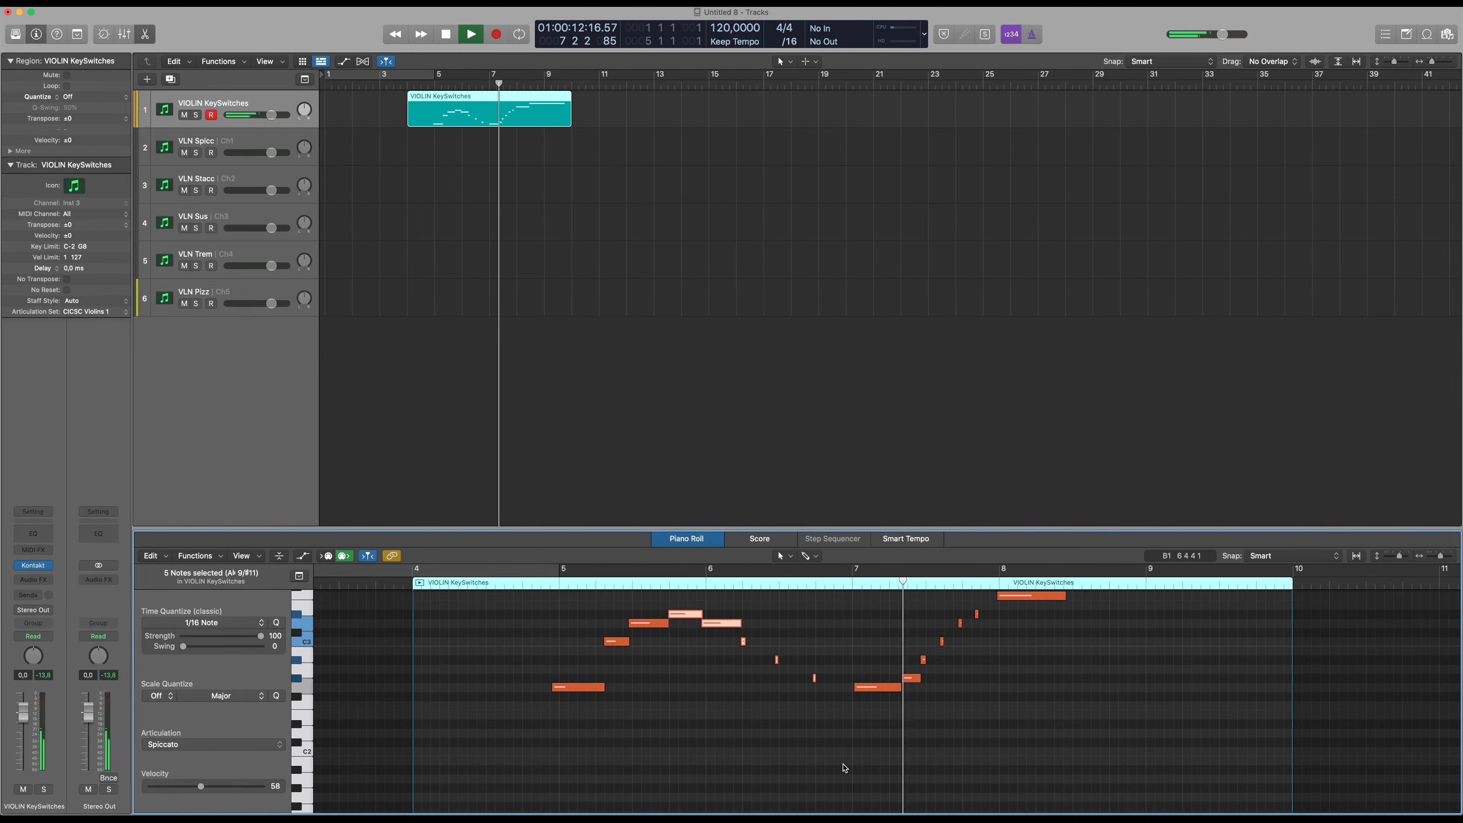
# Stop playback and check the articulation of the rising notes between bars 7 and 8 and of the note at bar 8
pyautogui.press('space')
pyautogui.moveTo(874, 741); pyautogui.dragTo(1003, 608)
pyautogui.click(1020, 597)
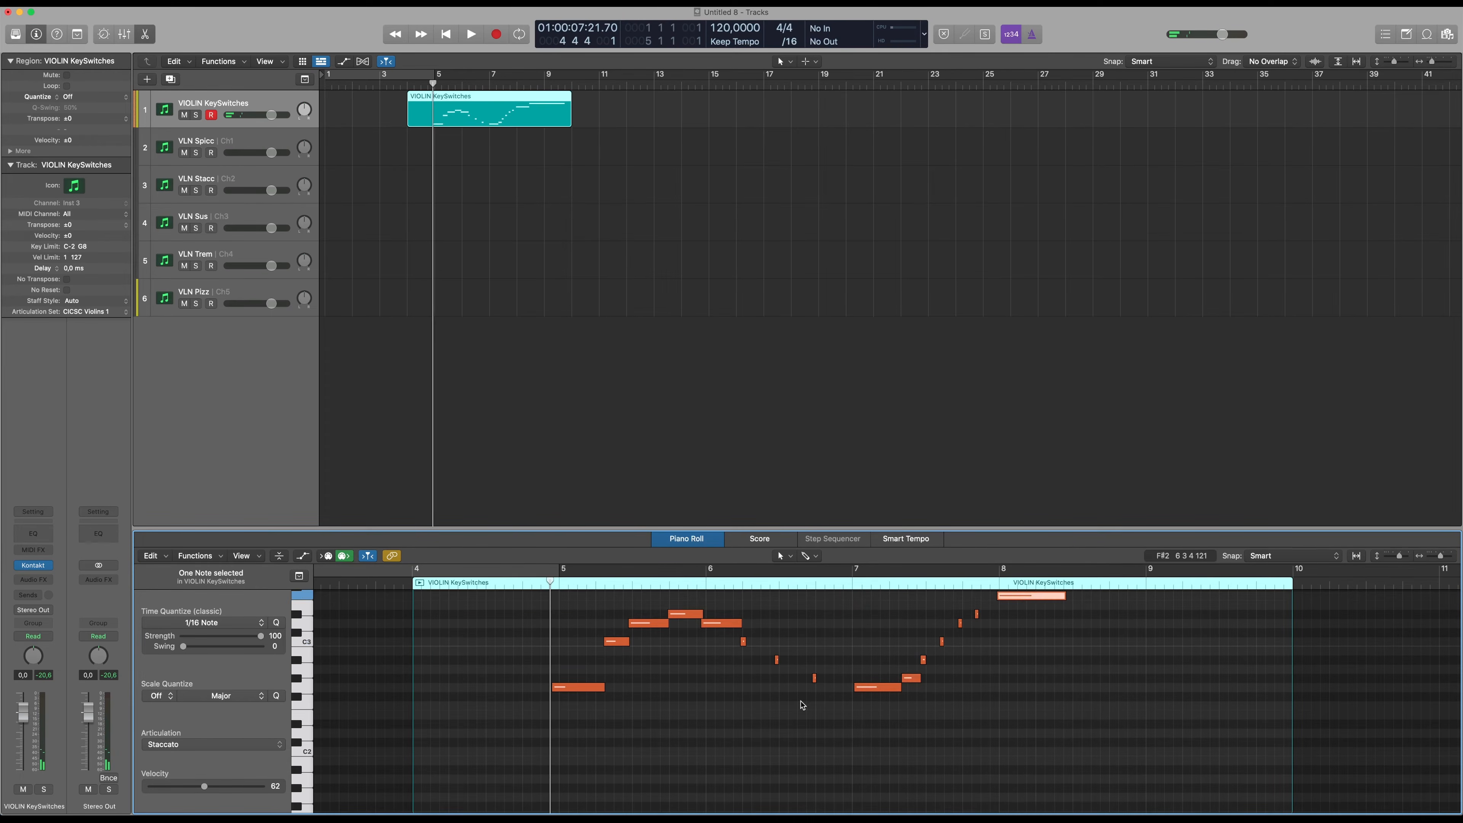
pyautogui.scroll(-3, 720, 715)
pyautogui.scroll(3, 865, 685)
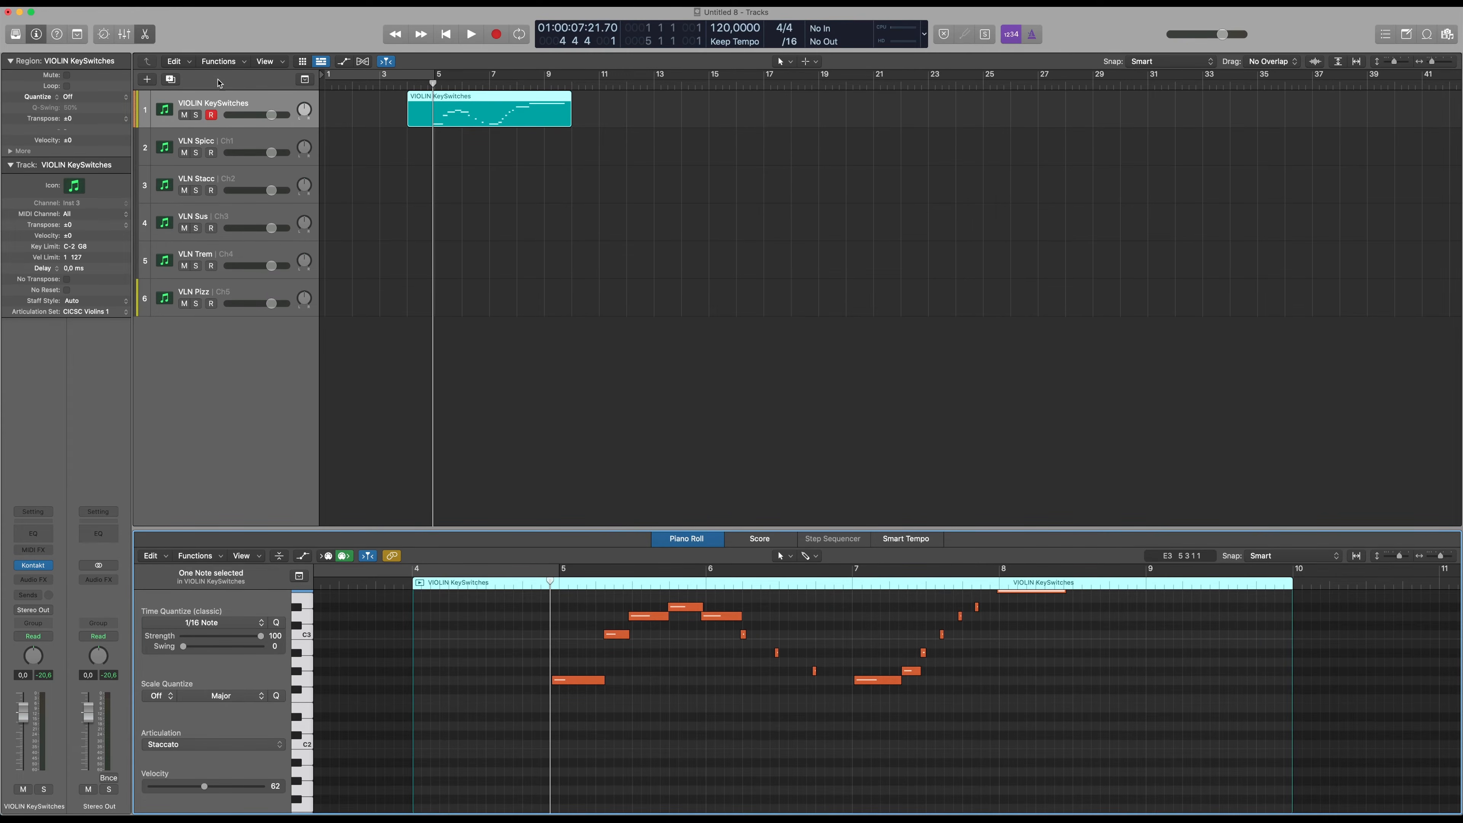
# Show the list of articulations available for the notes of the VIOLIN KeySwitches region, then deselect the region
pyautogui.moveTo(459, 106)
pyautogui.mouseDown()
pyautogui.moveTo(464, 193)
pyautogui.moveTo(467, 119)
pyautogui.mouseUp()
pyautogui.click(554, 390)
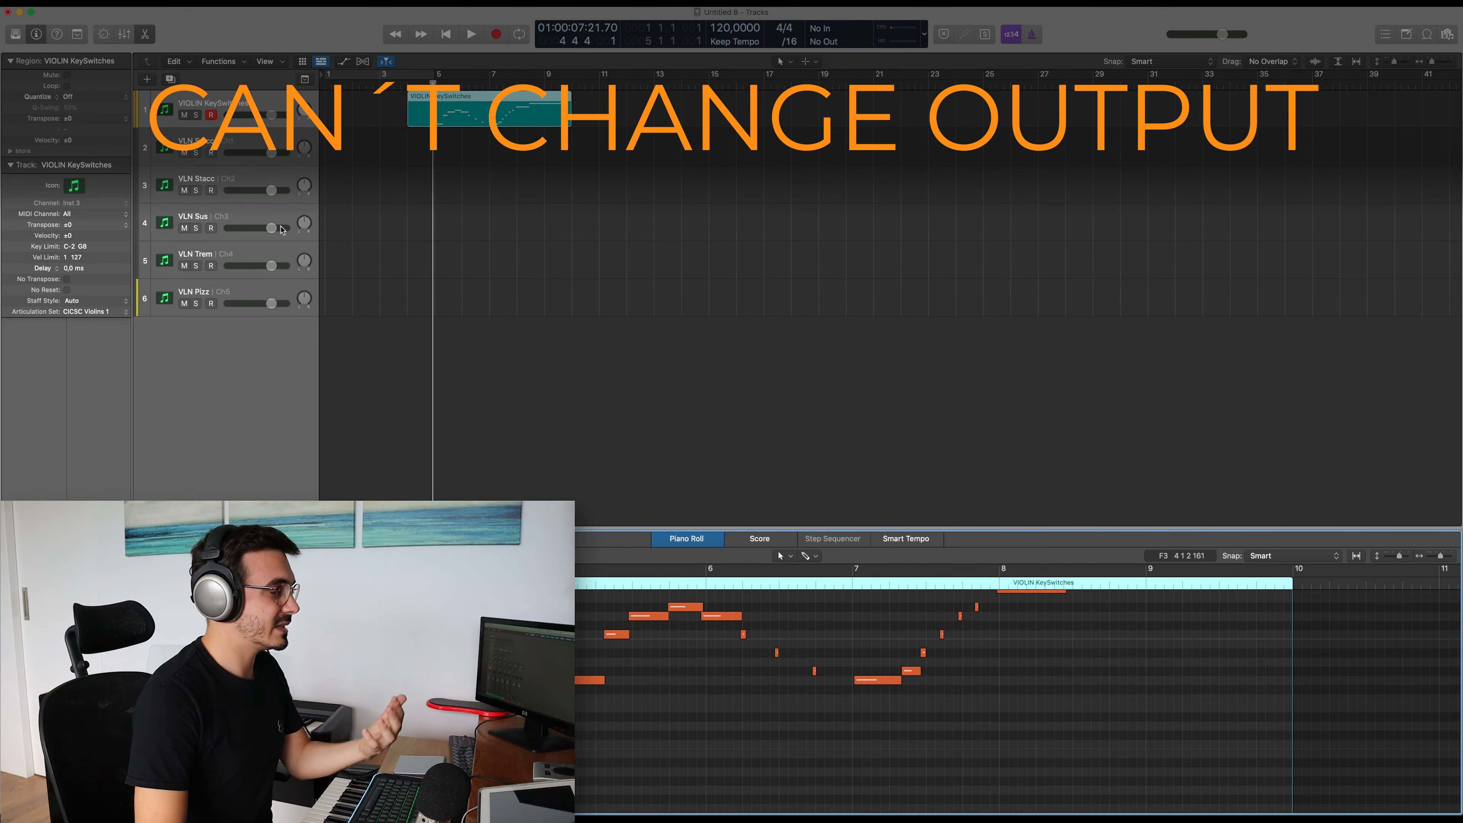
pyautogui.scroll(3, 577, 674)
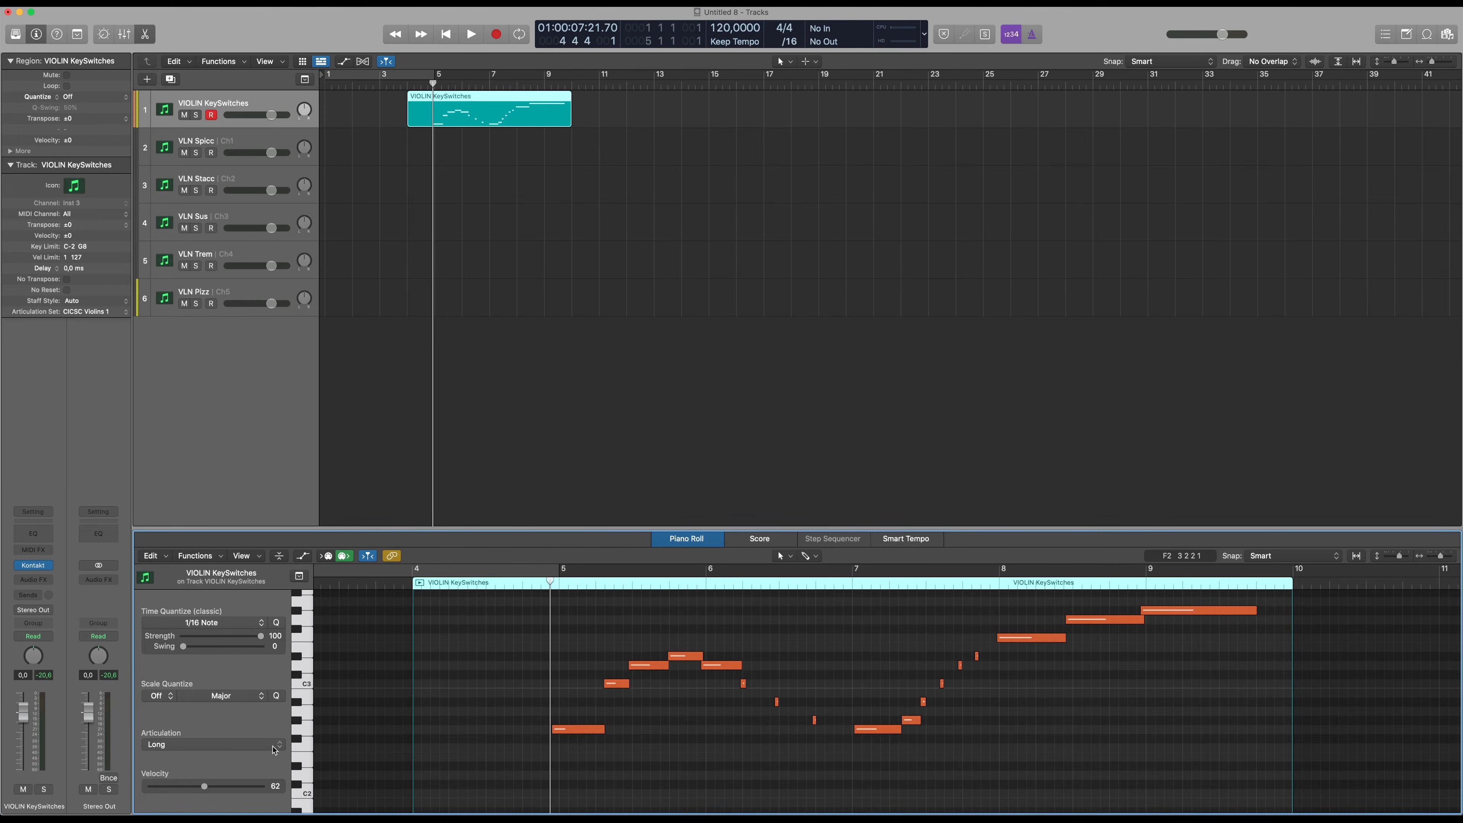
pyautogui.click(180, 746)
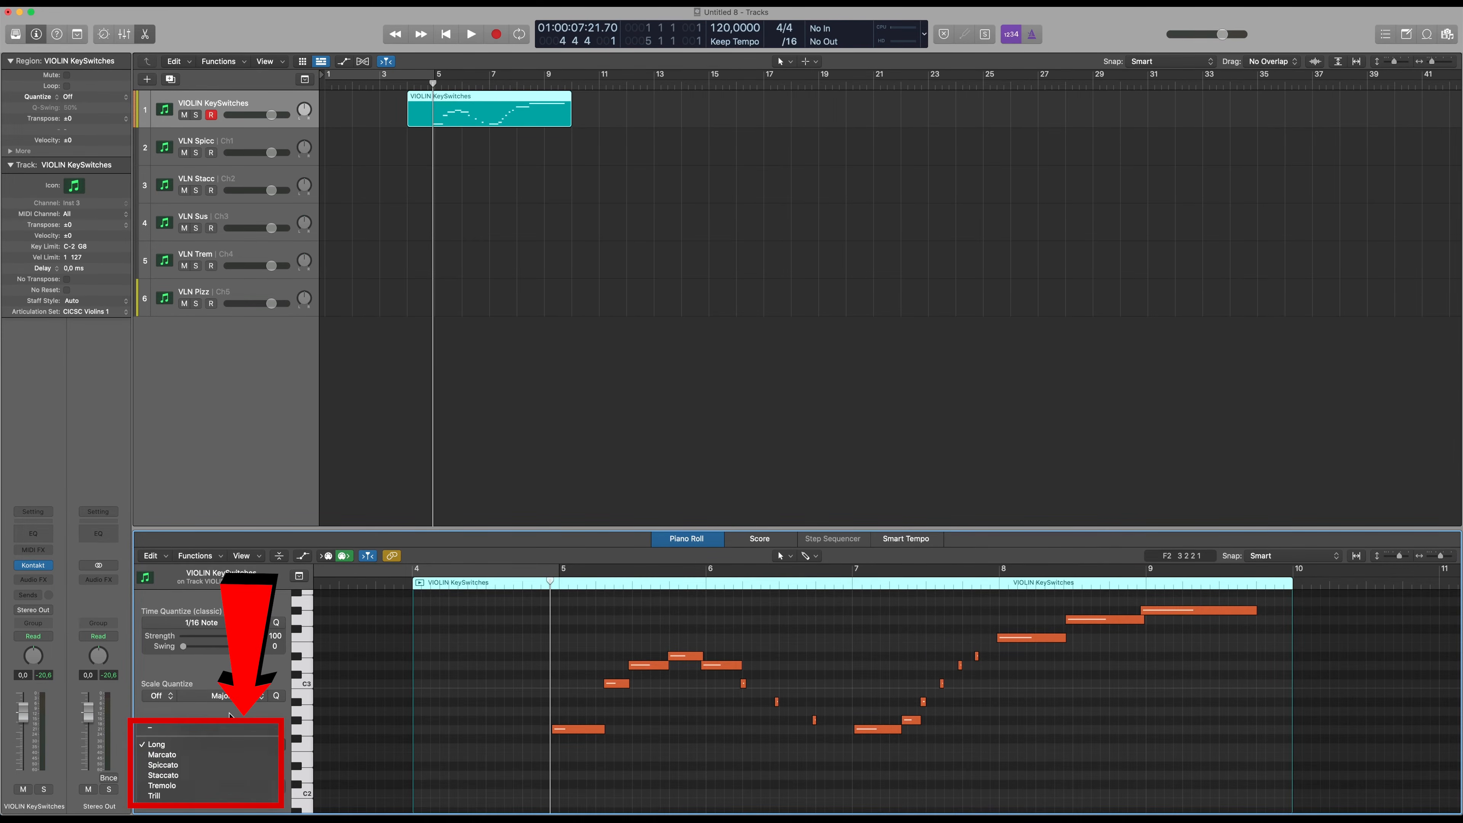
pyautogui.click(630, 183)
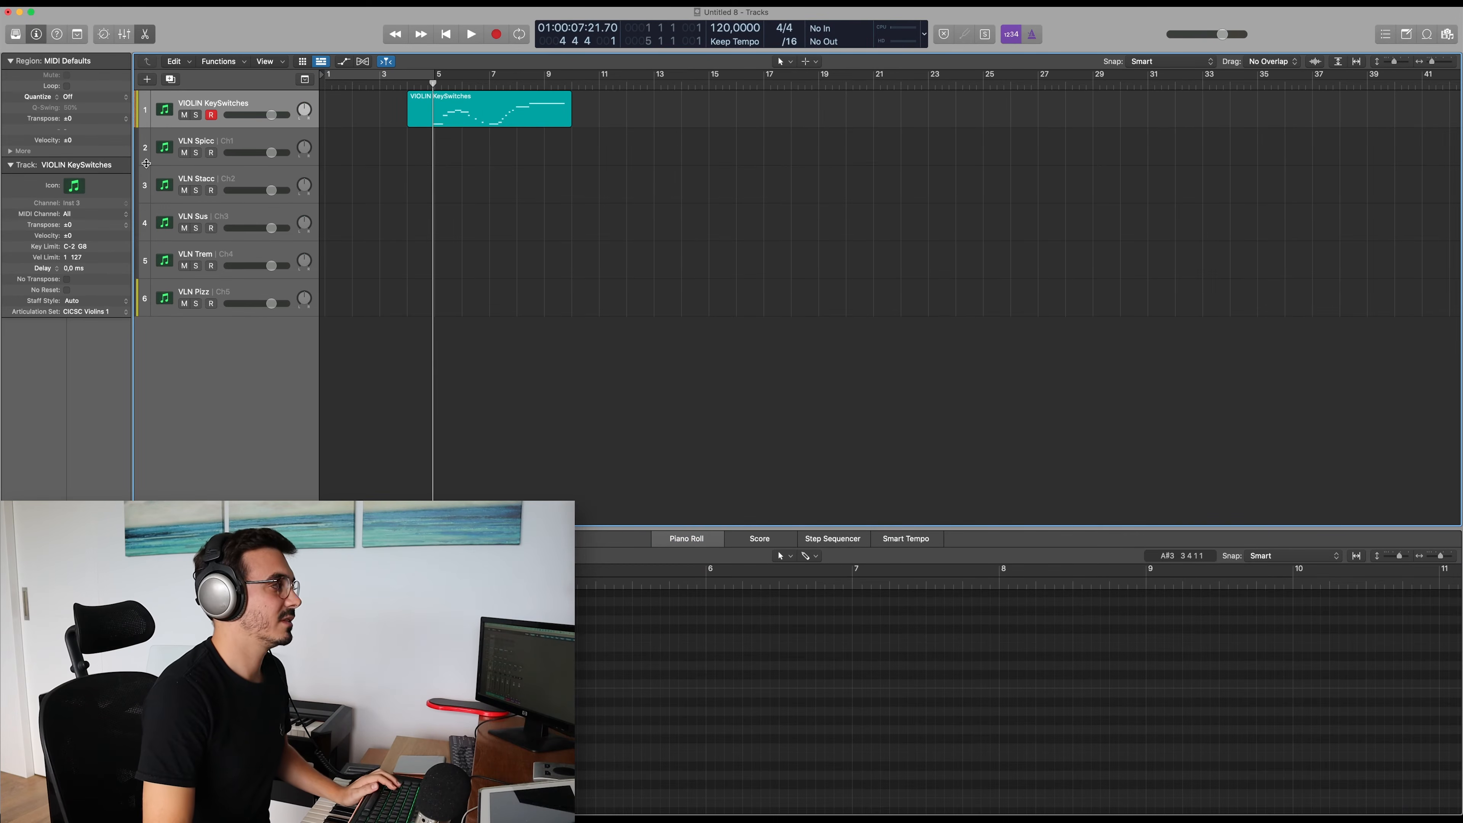
# Delete the VLN Stacc, VLN Sus, VLN Trem and VLN Pizz tracks, and set the VLN Spicc track's MIDI channel to All
pyautogui.click(230, 148)
pyautogui.keyDown('shift'); pyautogui.click(225, 276); pyautogui.keyUp('shift')
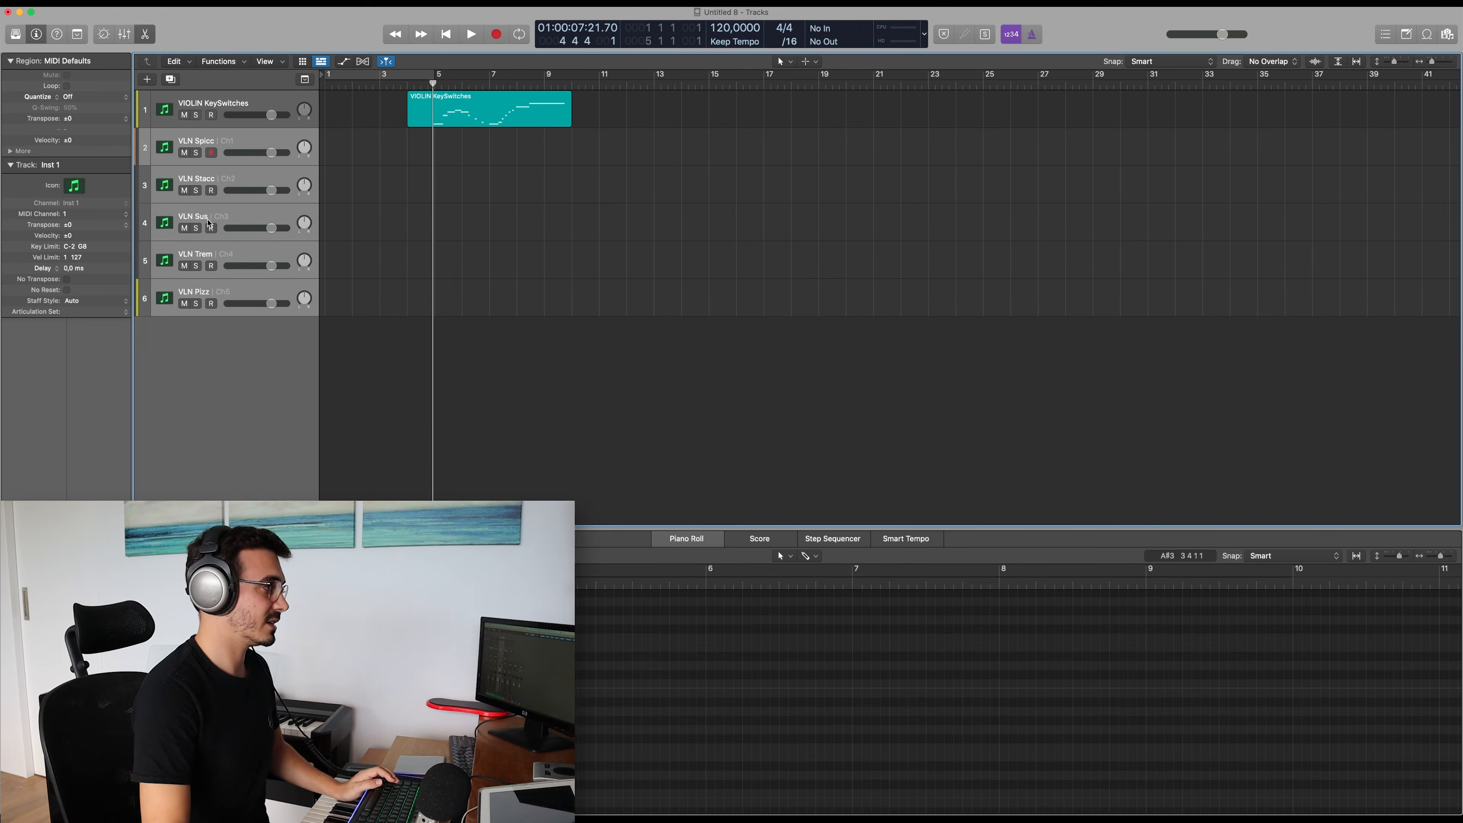
pyautogui.click(224, 141)
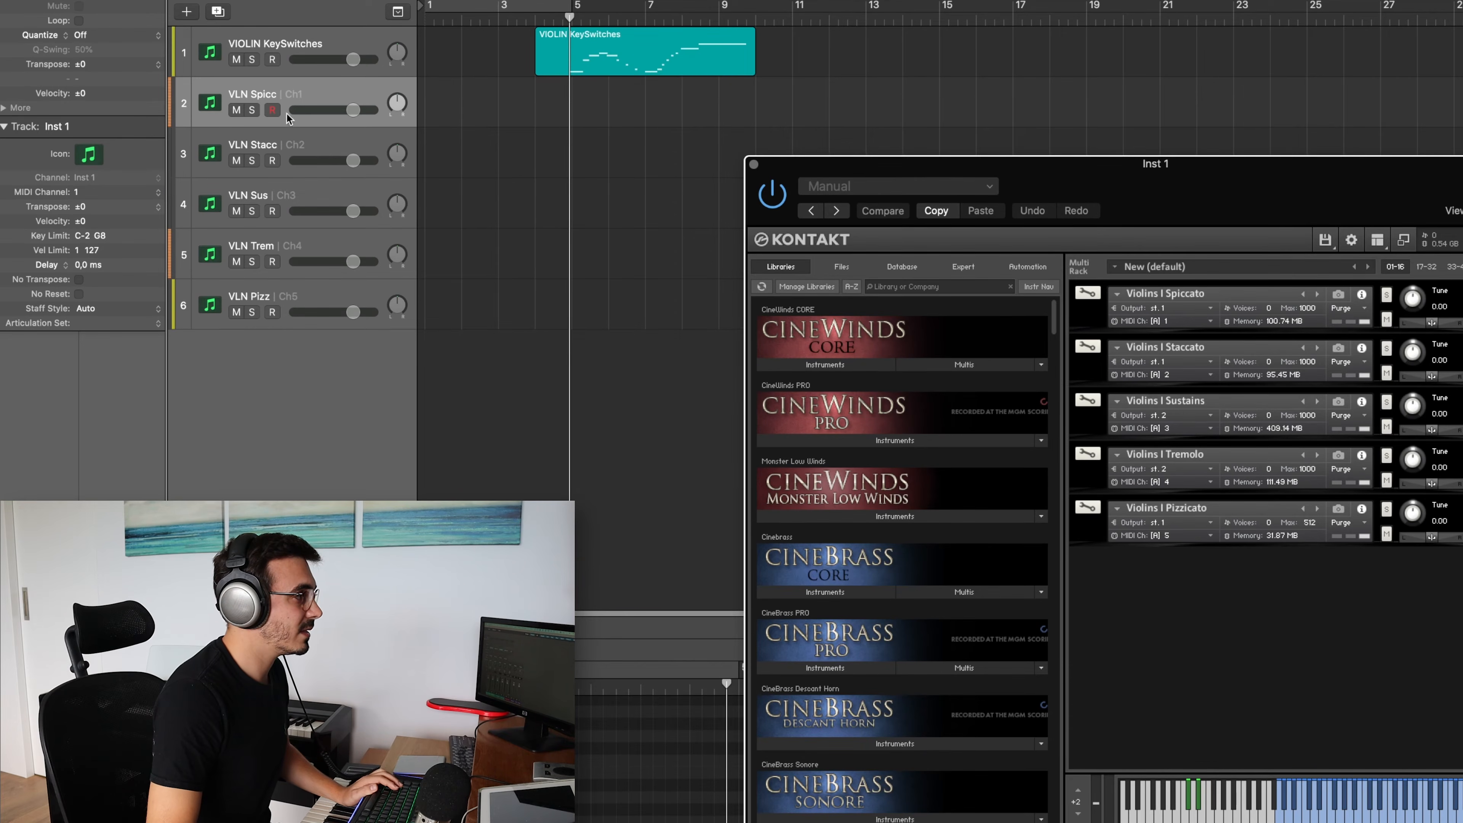
pyautogui.click(284, 155)
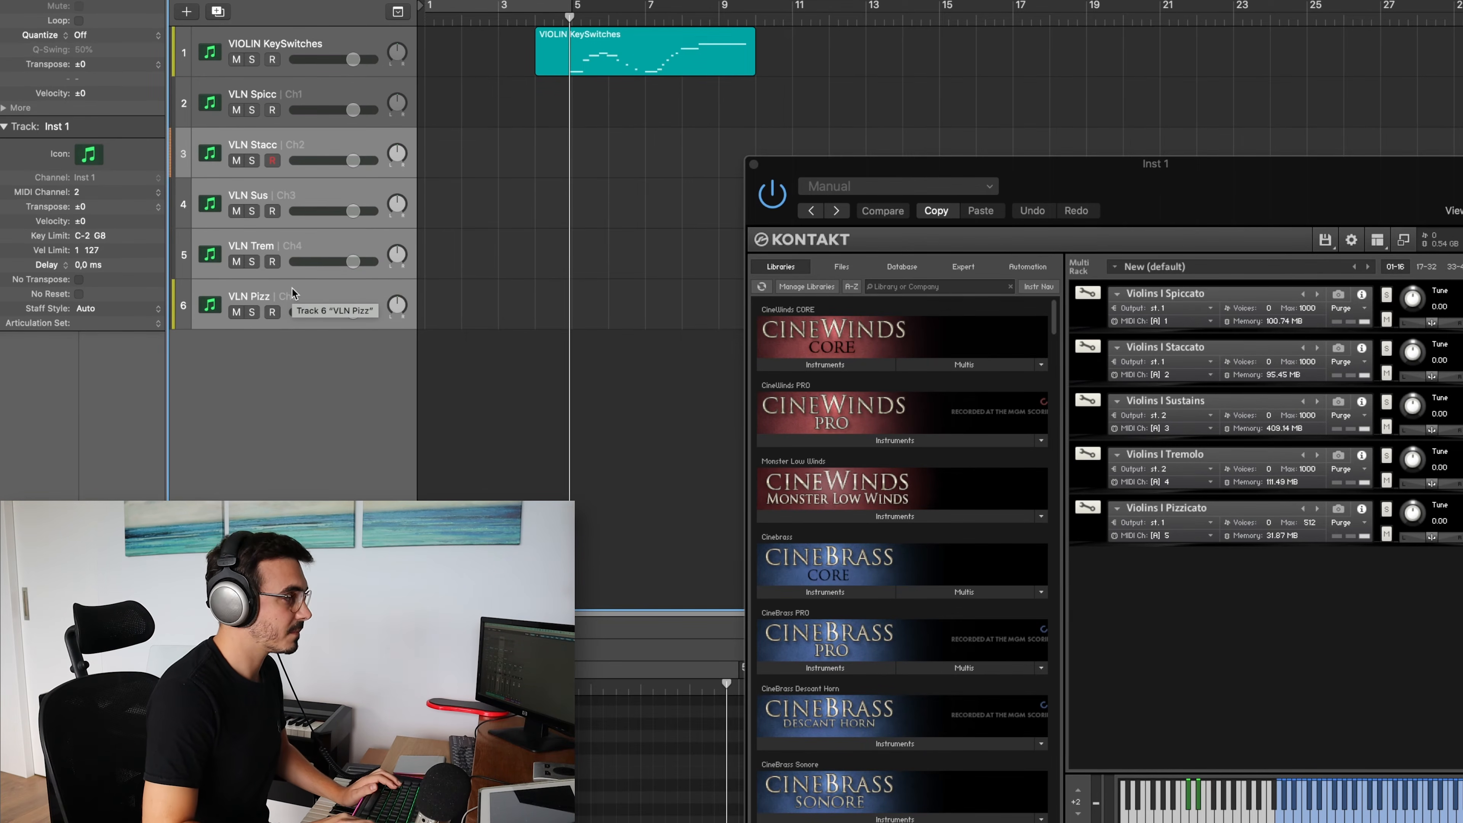
pyautogui.press('super+BackSpace')
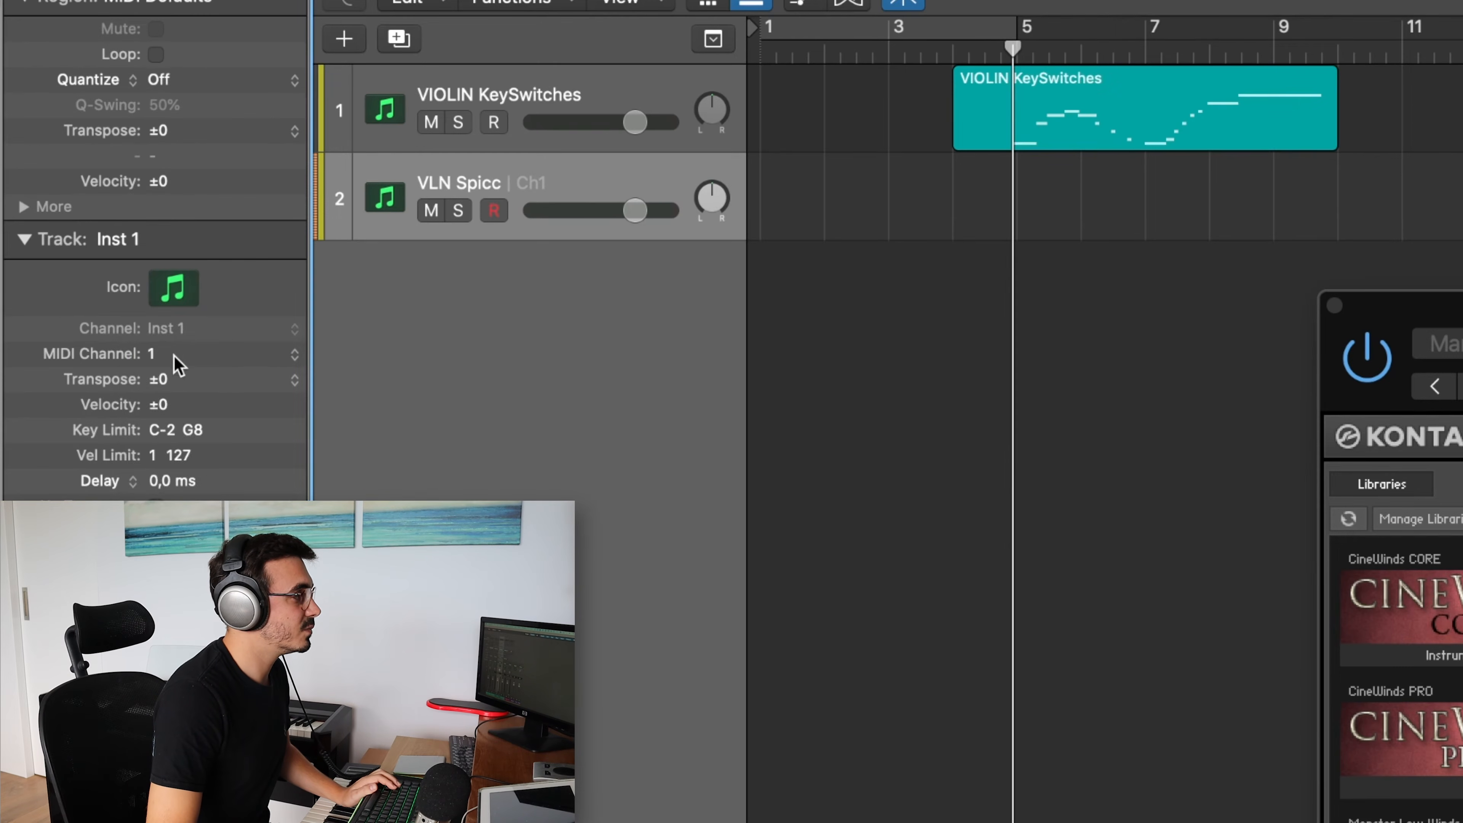
pyautogui.click(174, 355)
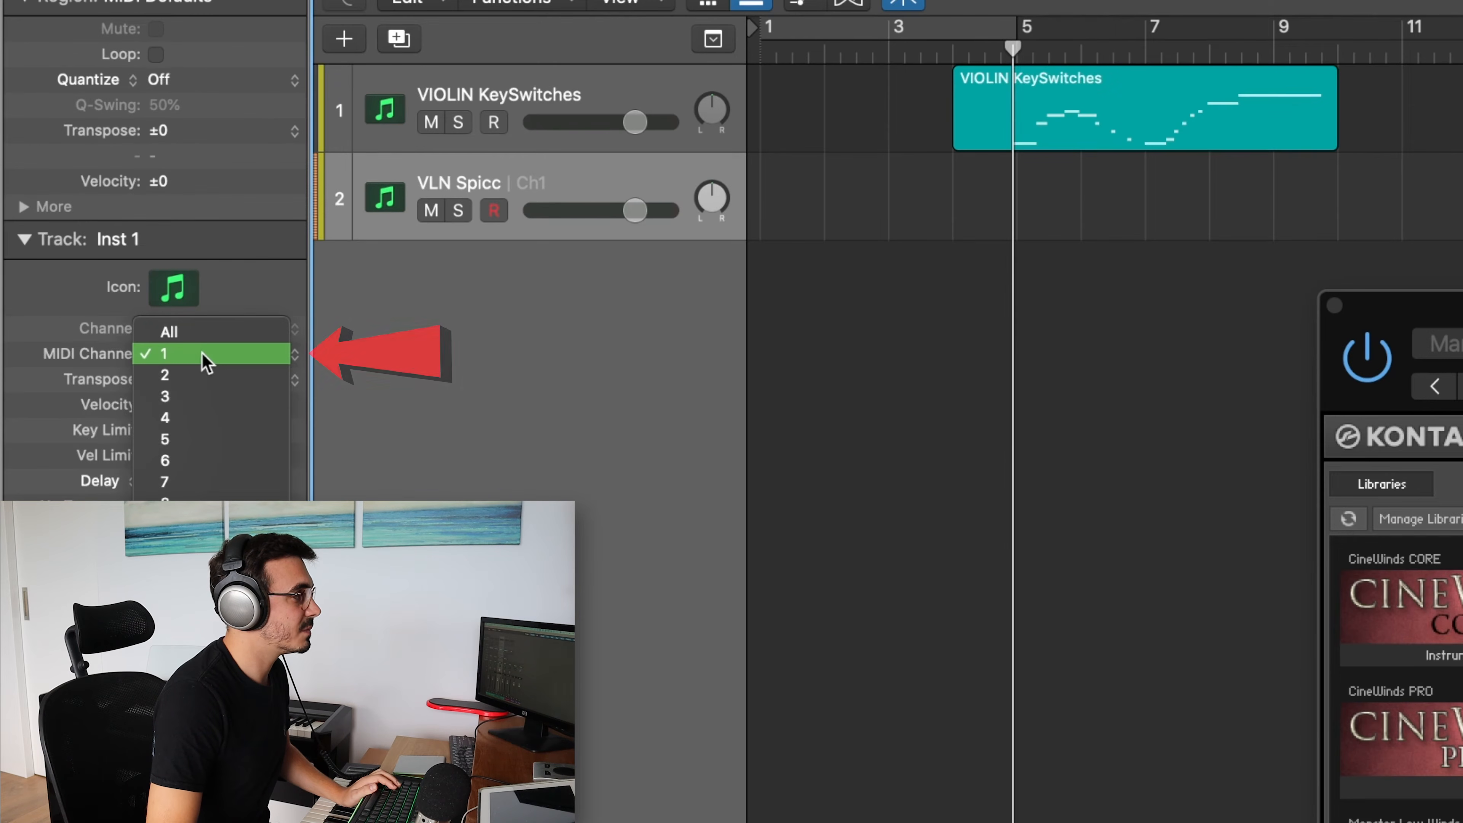
pyautogui.click(219, 340)
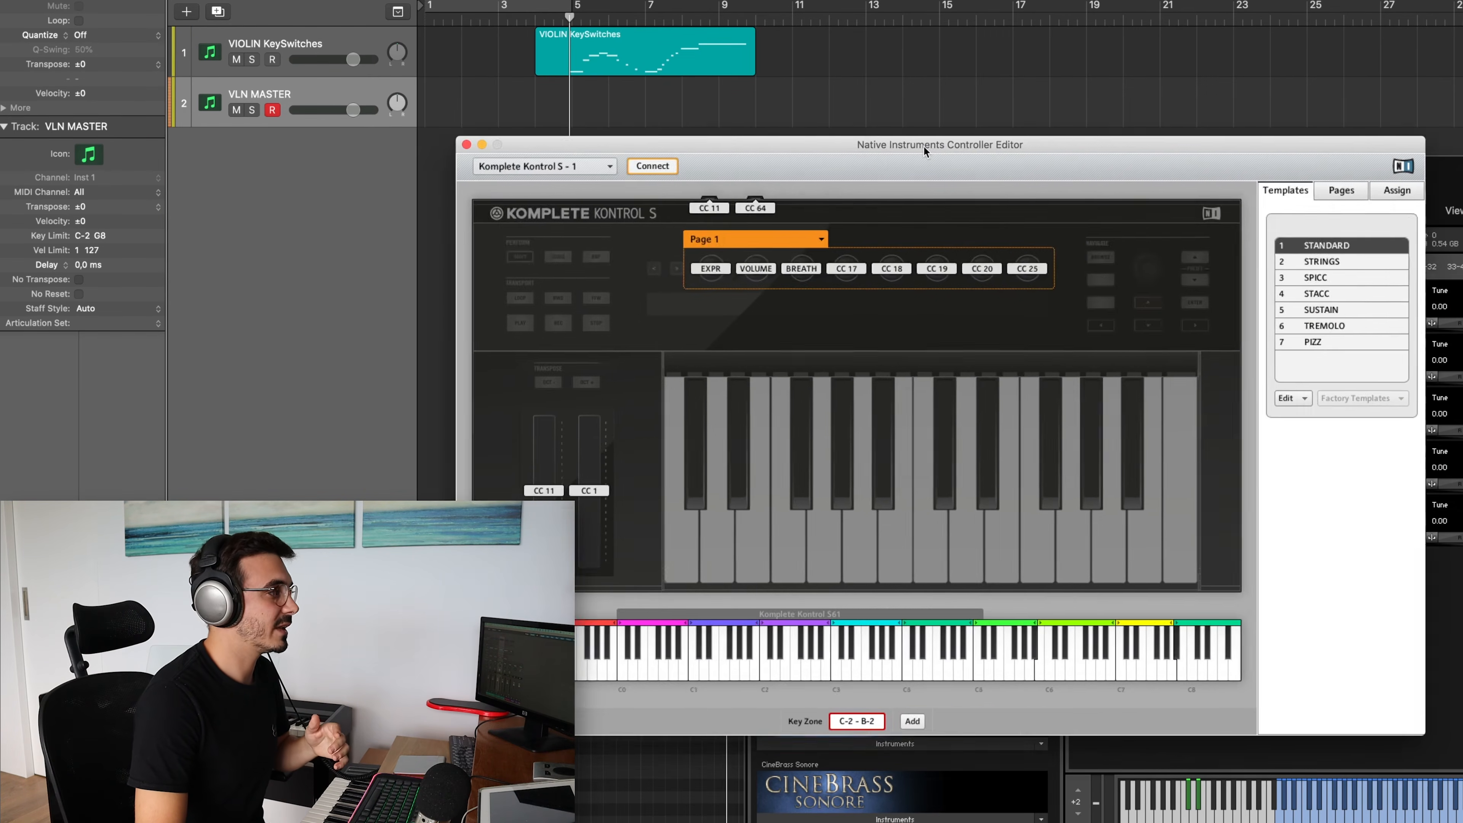
# Switch to the Native Instruments Controller Editor and examine the MIDI channel assigned to the key zone of the SPICC and other articulation templates
pyautogui.moveTo(923, 146); pyautogui.dragTo(810, 138)
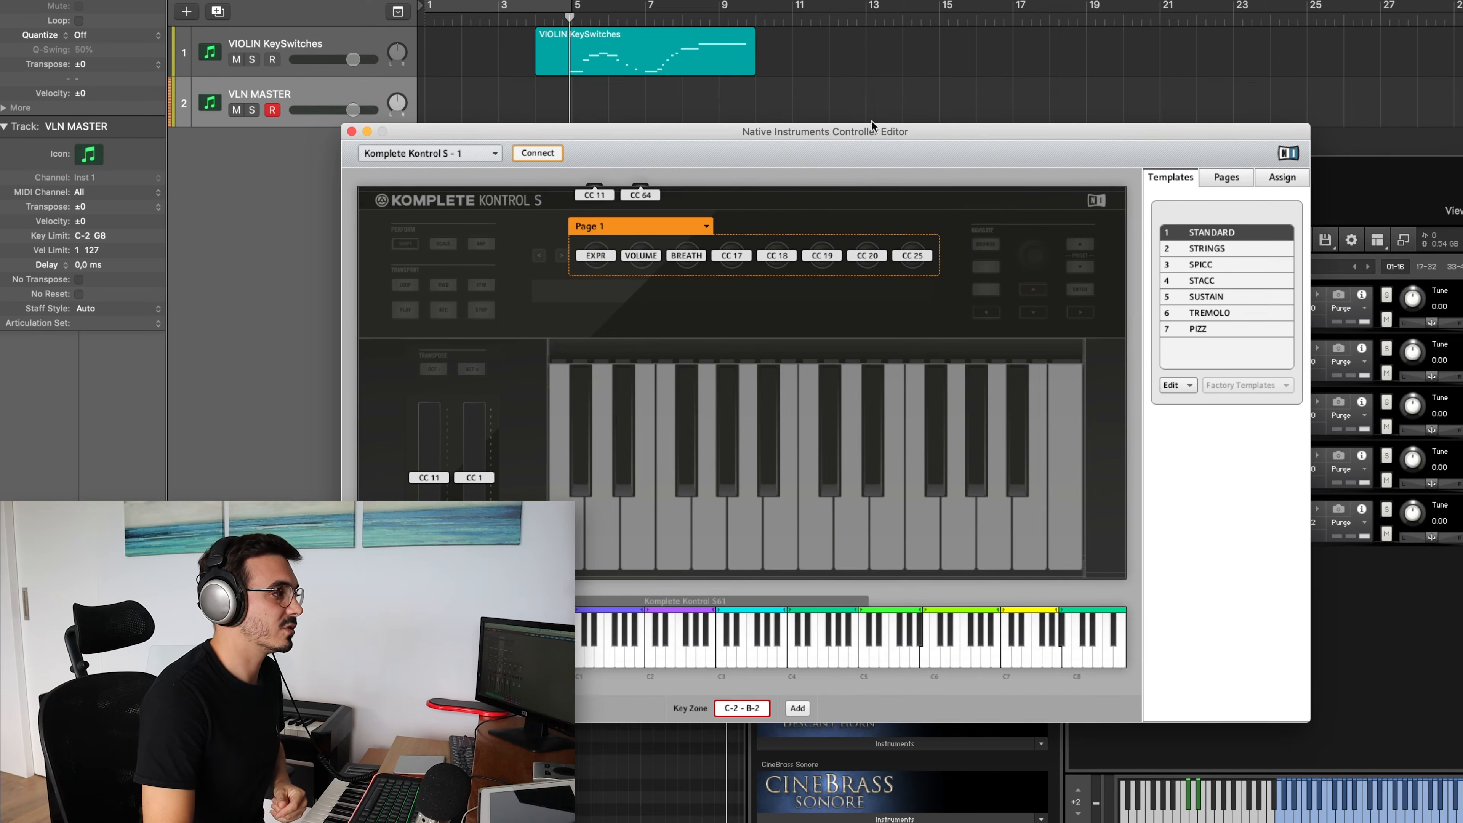
pyautogui.click(1202, 265)
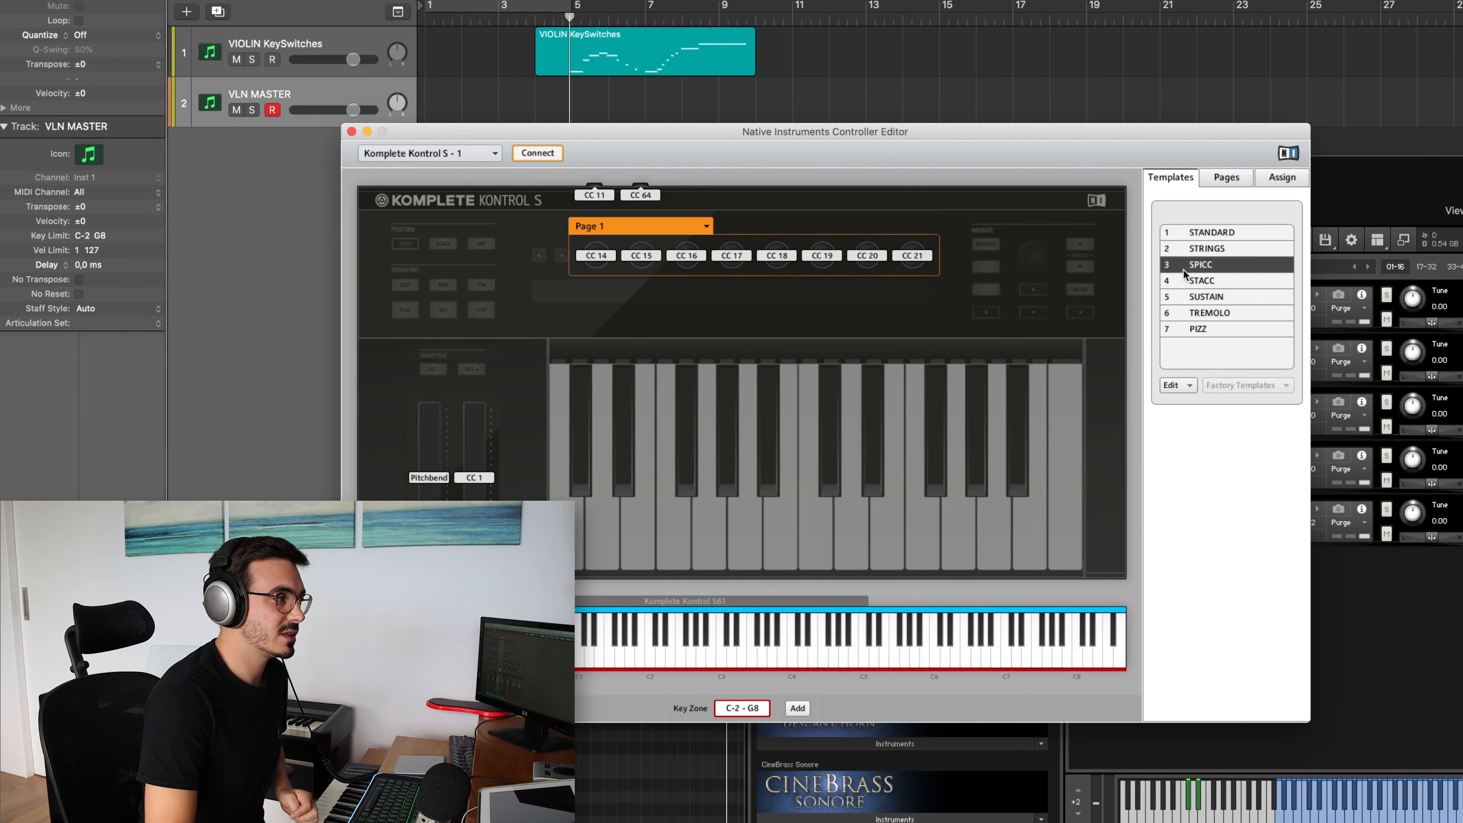
pyautogui.click(1281, 179)
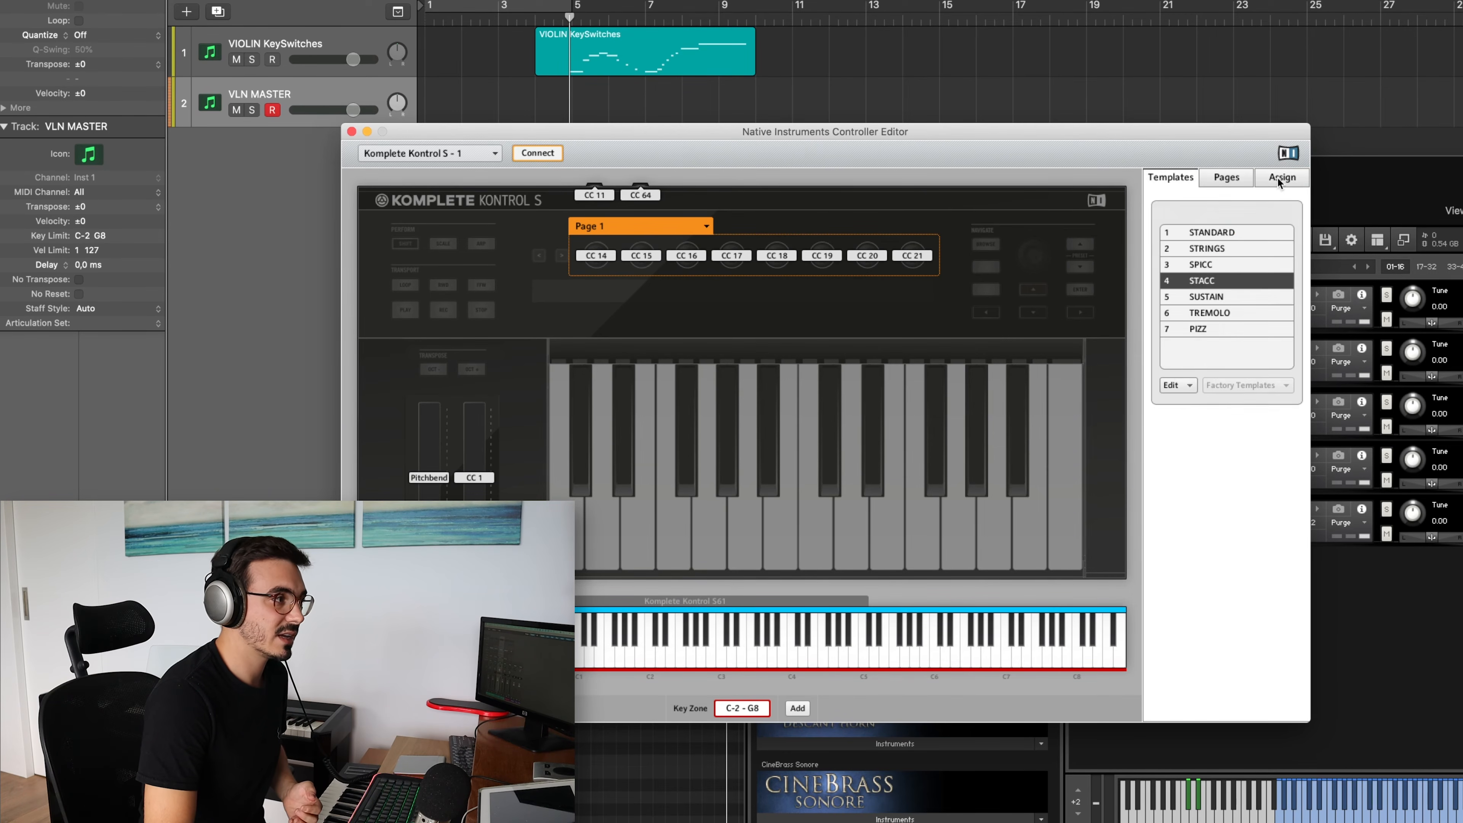
pyautogui.click(1278, 178)
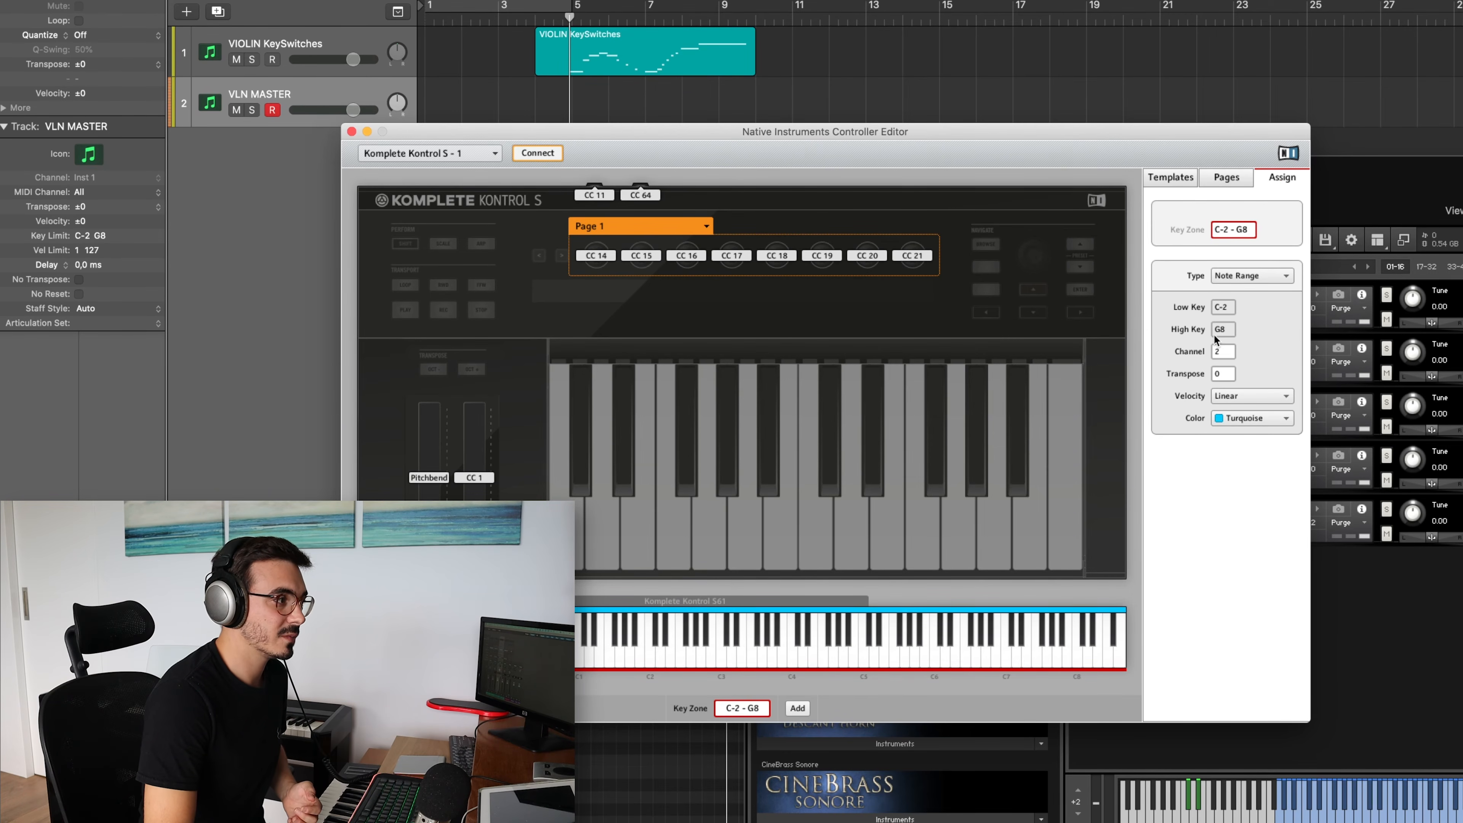
pyautogui.click(1170, 178)
pyautogui.click(1215, 295)
pyautogui.click(1275, 179)
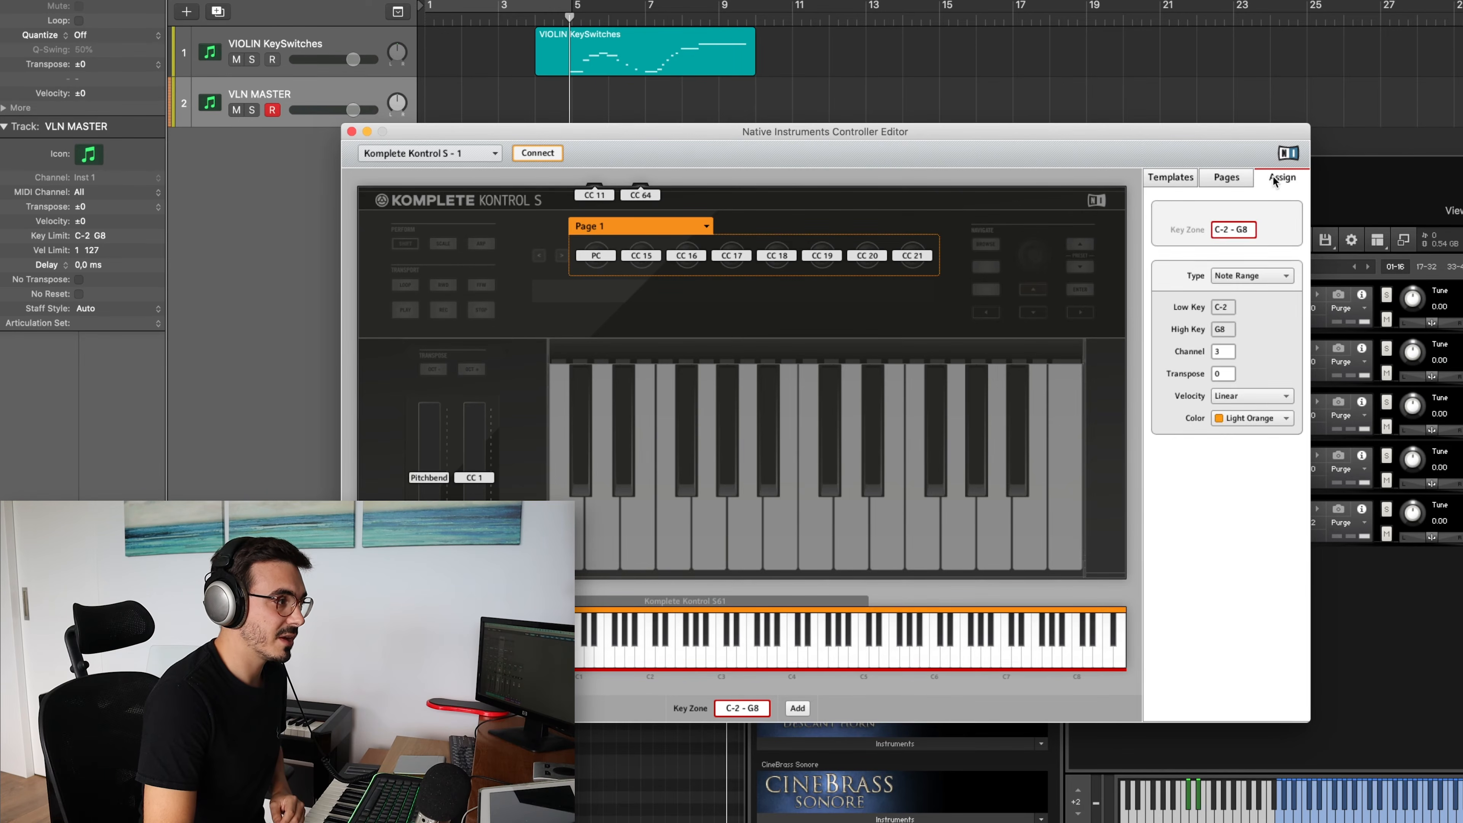
# Load the SPICC, SUSTAIN and PIZZ keyboard templates in turn to audition each articulation on the VLN MASTER track
pyautogui.click(1167, 182)
pyautogui.click(1203, 265)
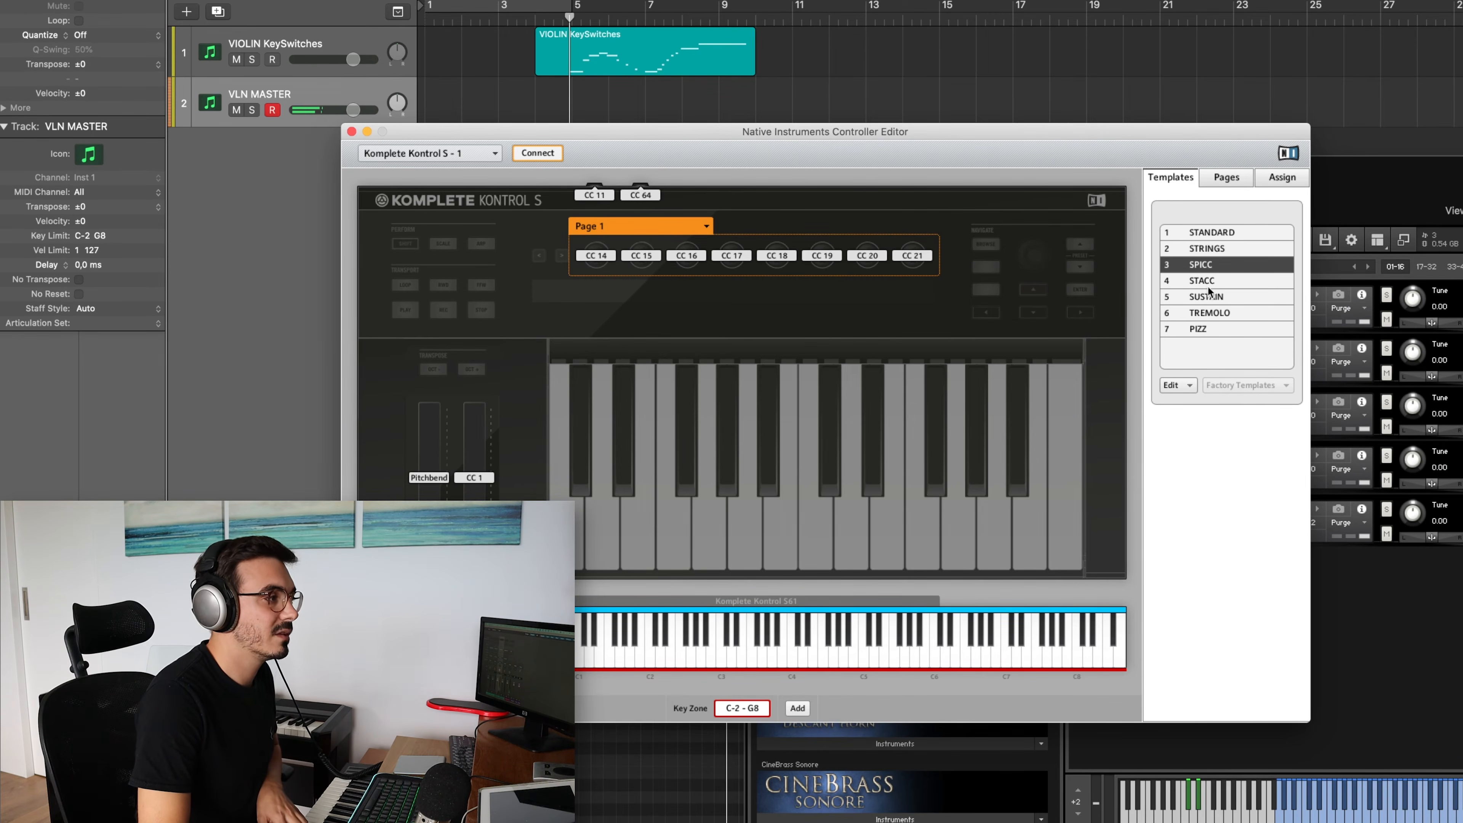
pyautogui.click(1207, 297)
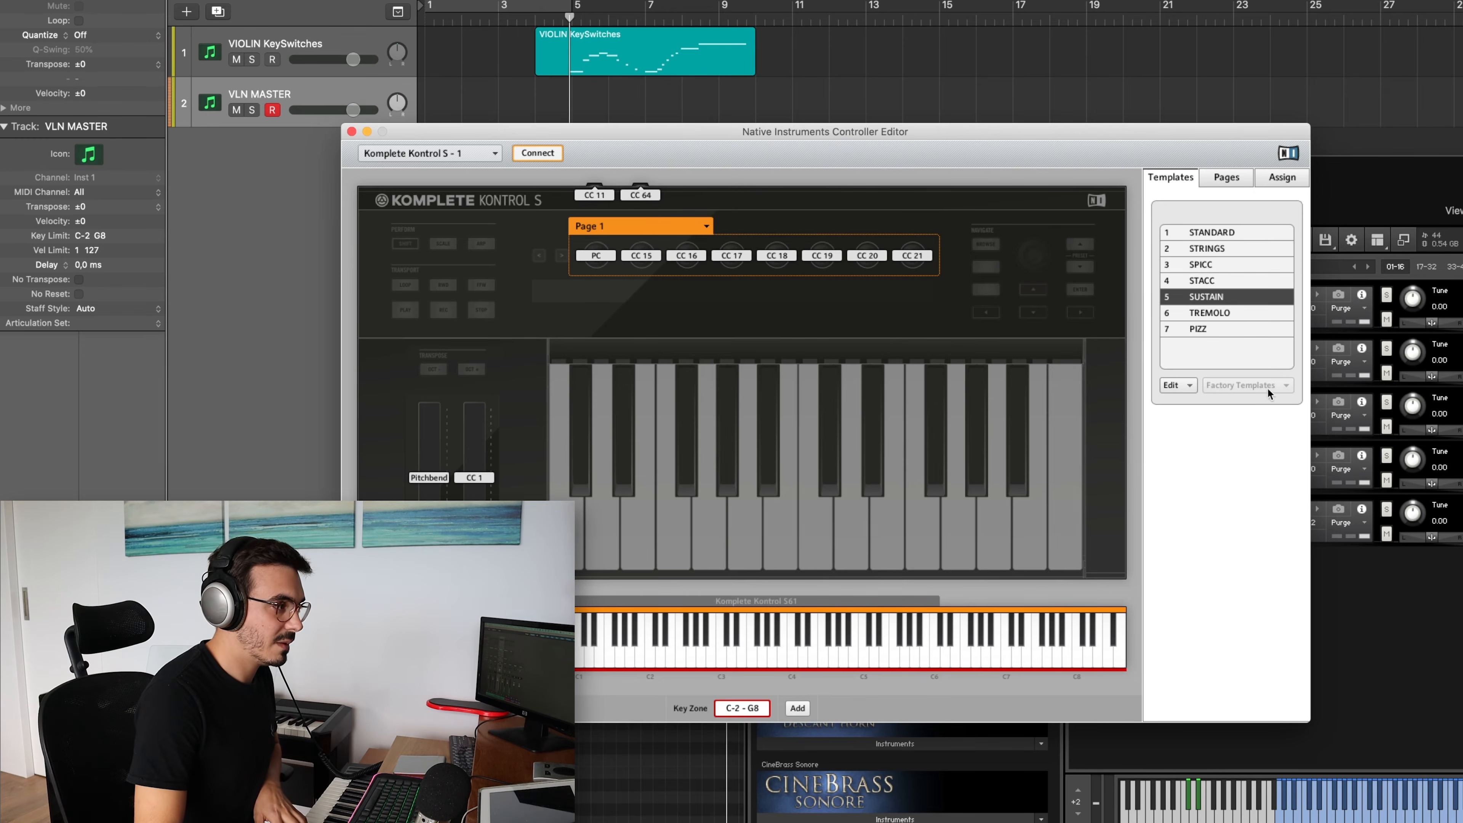
pyautogui.click(1210, 329)
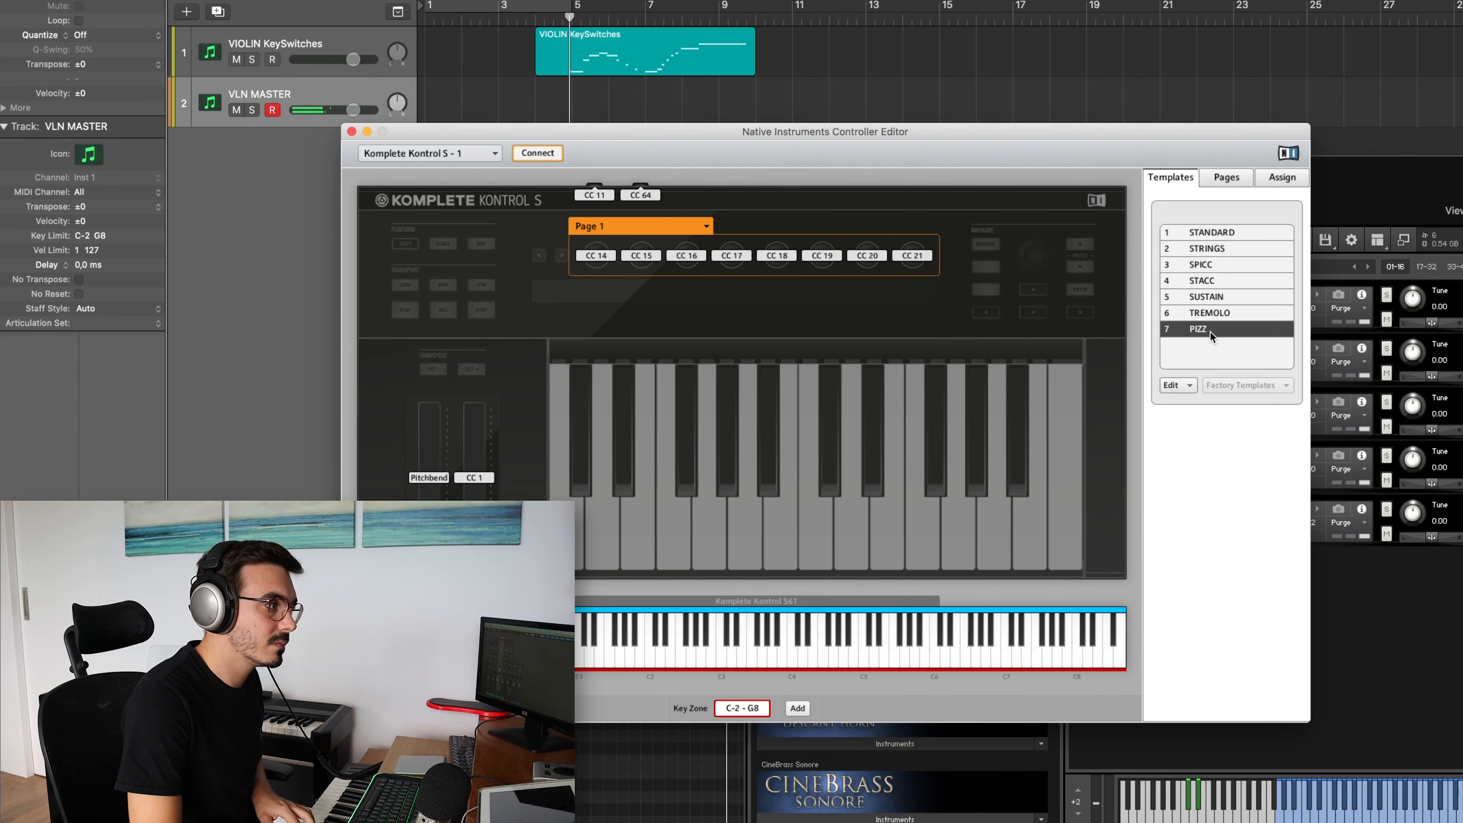
# Record a phrase of spiccato, sustained and pizzicato notes on the VLN MASTER track starting around bar 14
pyautogui.moveTo(587, 134); pyautogui.dragTo(796, 142)
pyautogui.click(878, 30)
pyautogui.click(878, 30)
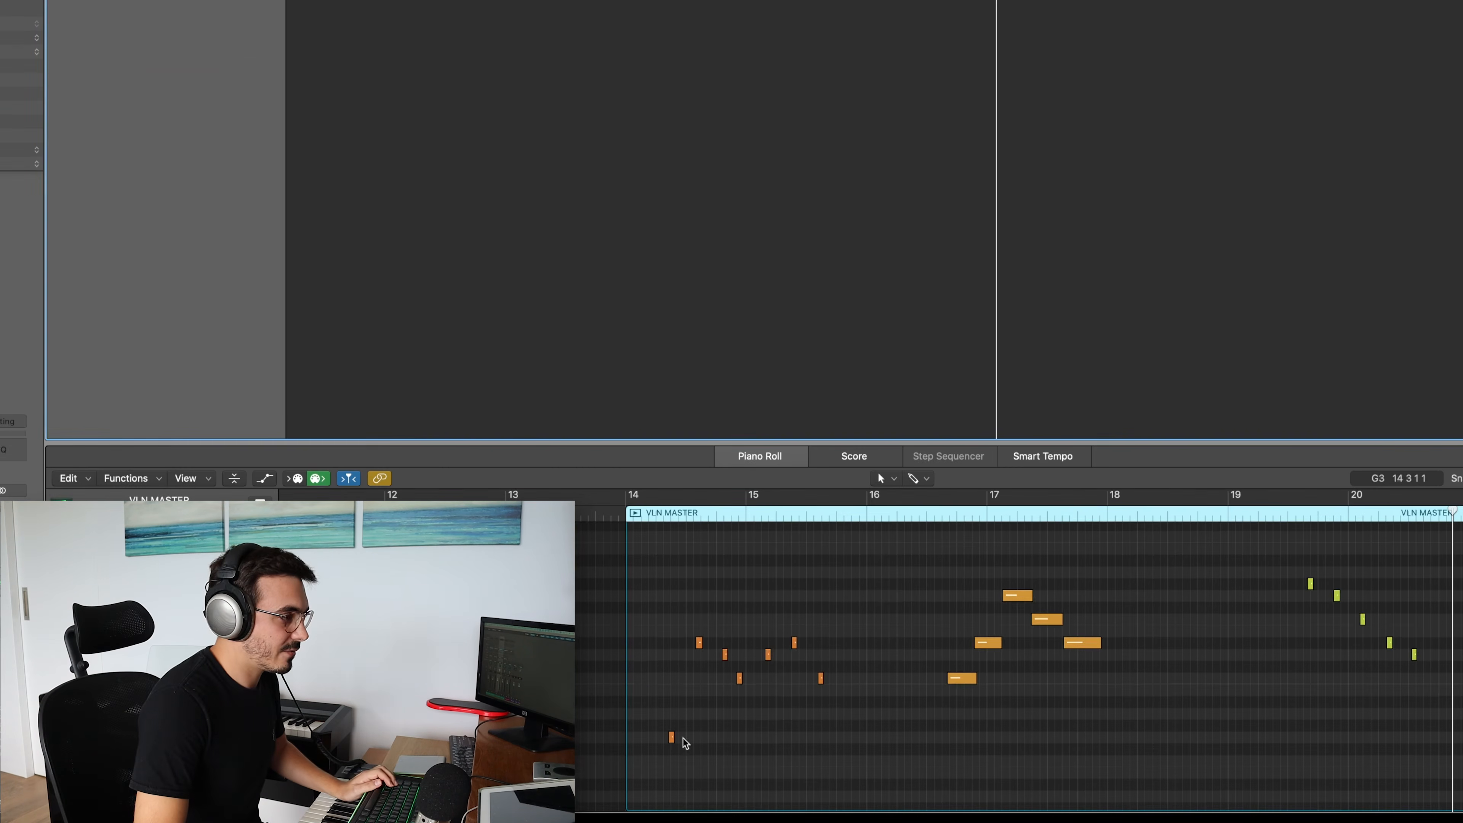
# Play the recorded VLN MASTER region and examine its notes in an enlarged Piano Roll
pyautogui.scroll(-3, 952, 744)
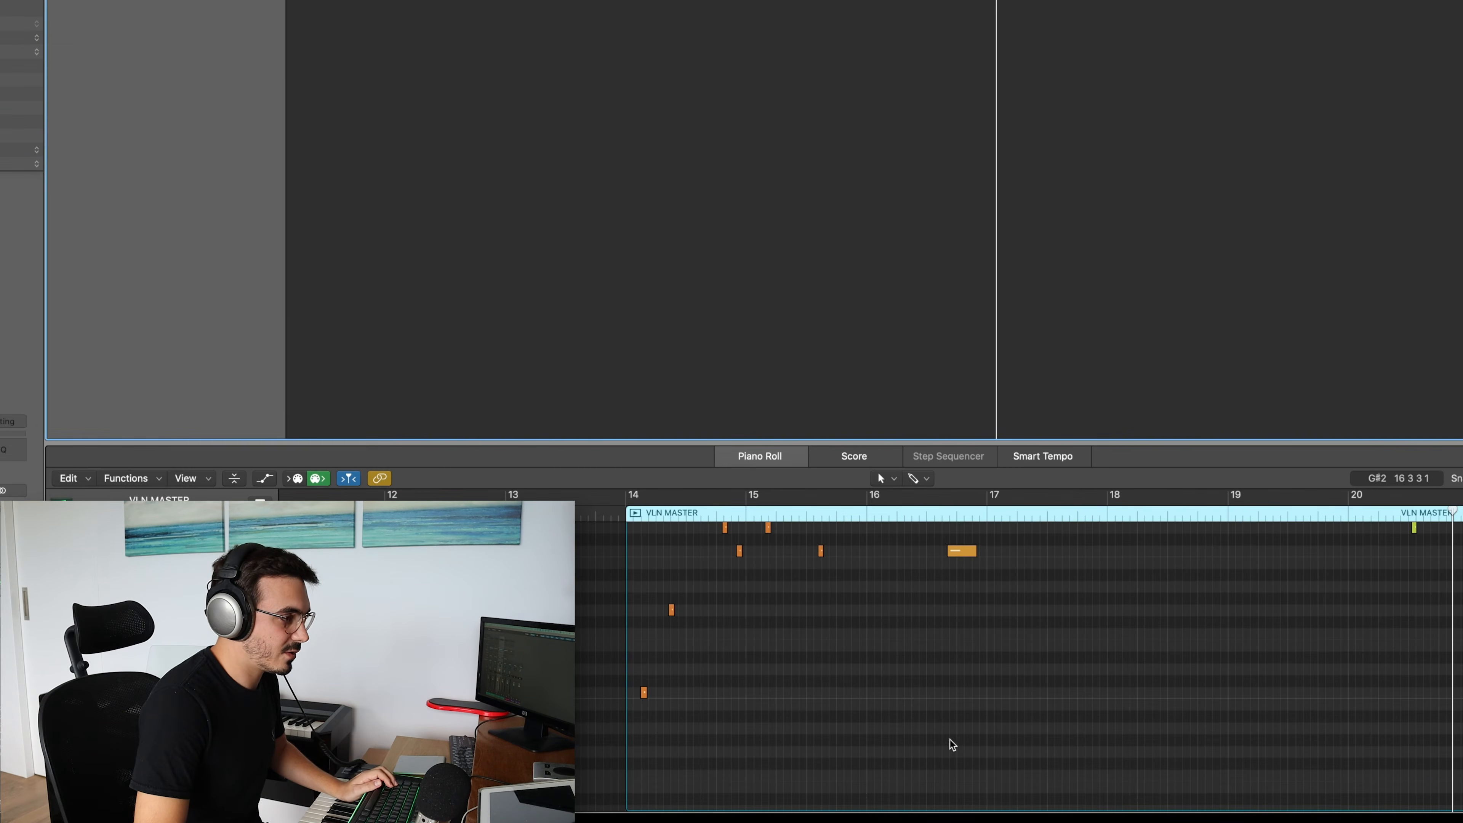
pyautogui.scroll(2, 835, 747)
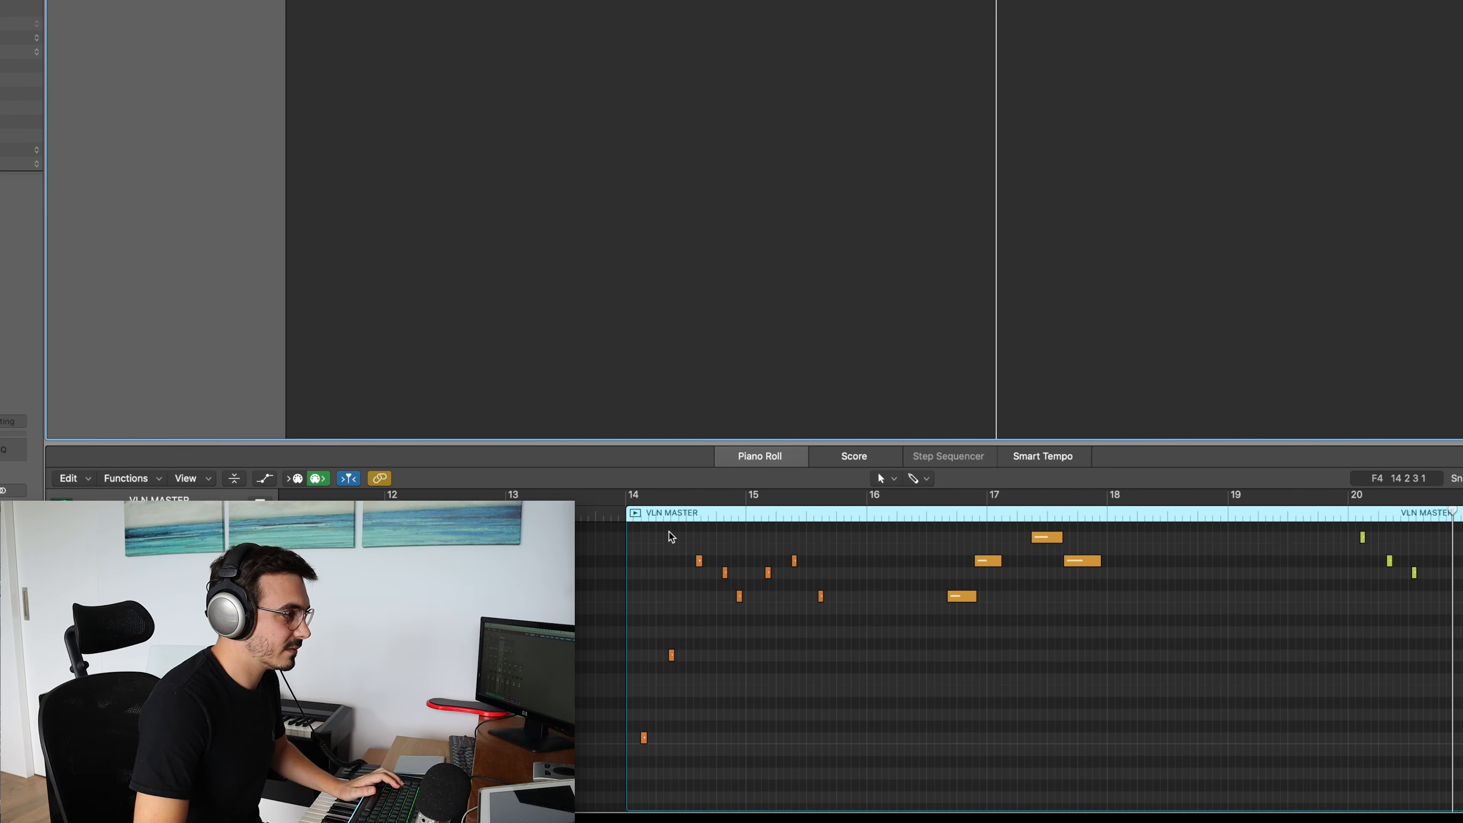
pyautogui.click(636, 513)
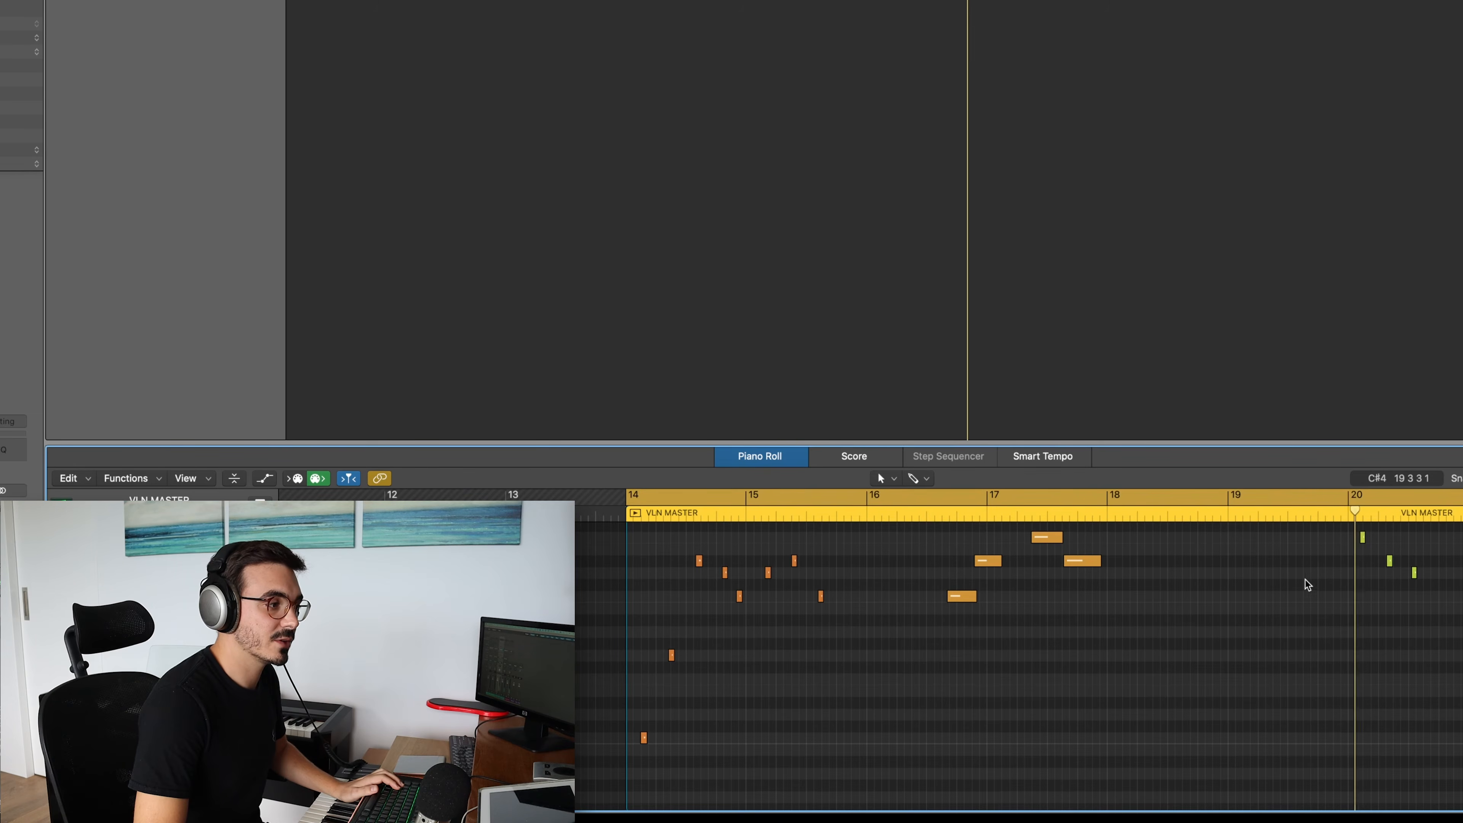
pyautogui.scroll(3, 1283, 614)
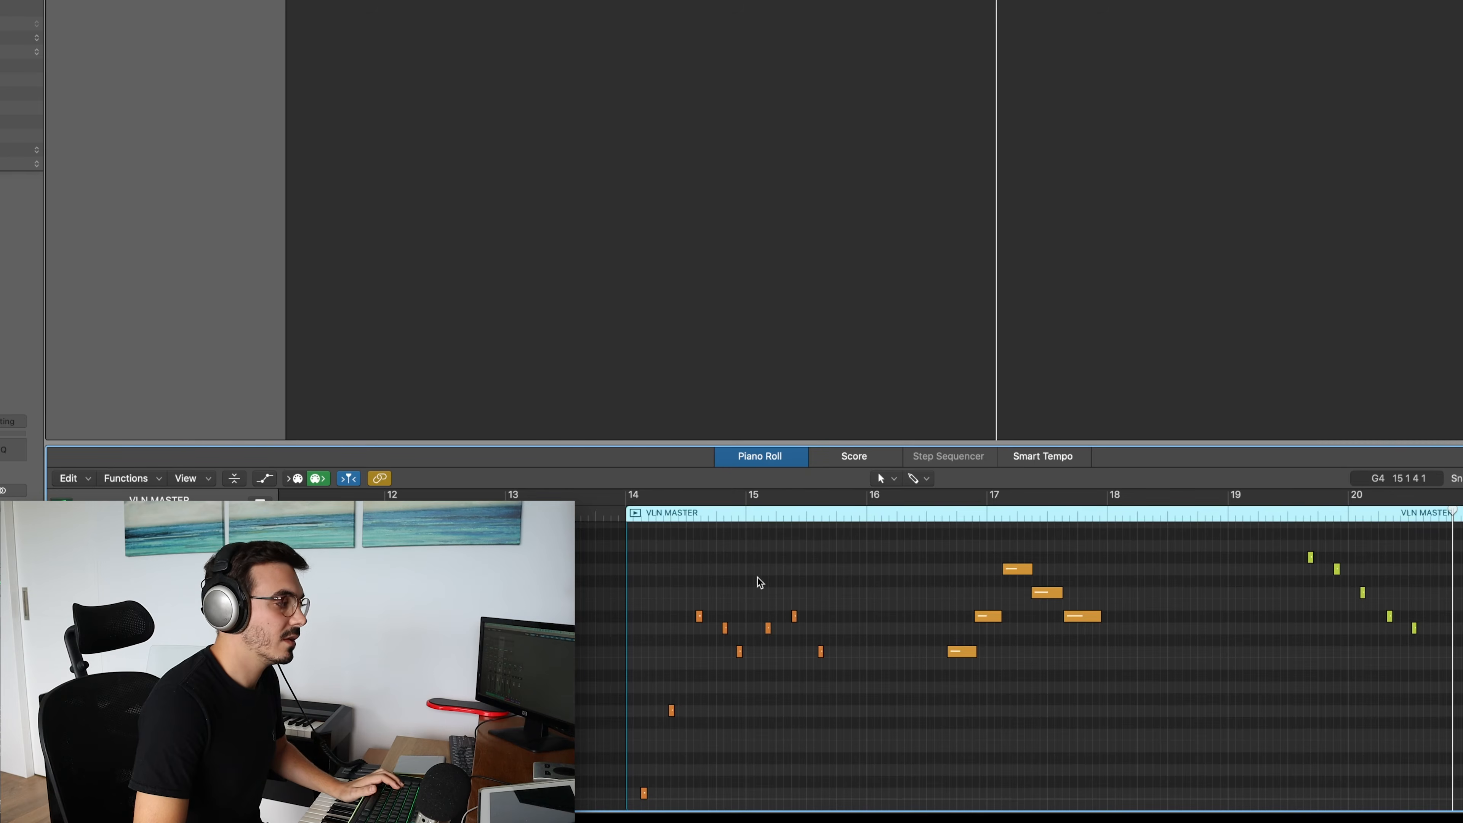
pyautogui.scroll(-3, 789, 611)
pyautogui.scroll(1, 720, 613)
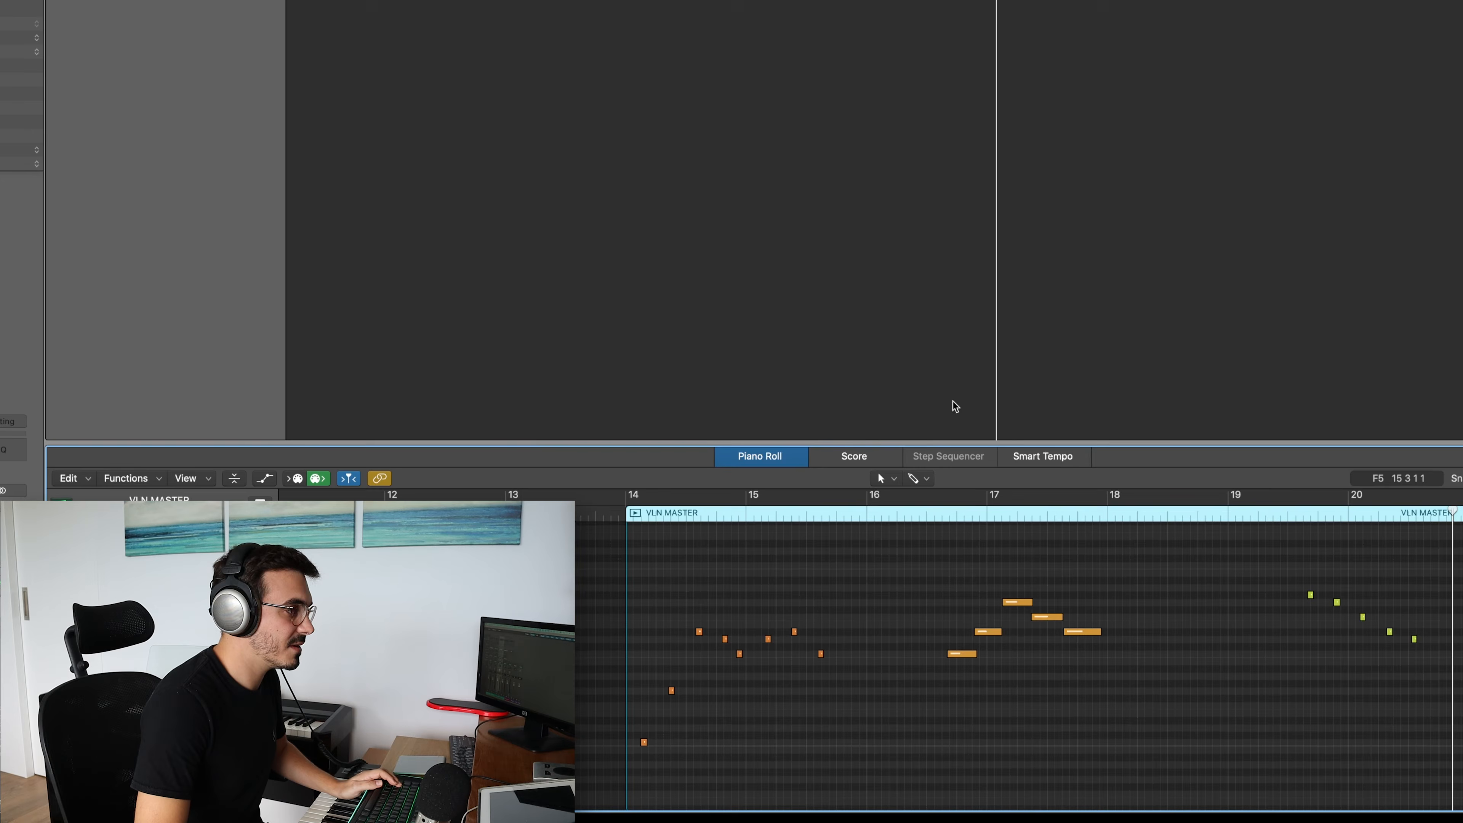
pyautogui.moveTo(961, 442); pyautogui.dragTo(964, 421)
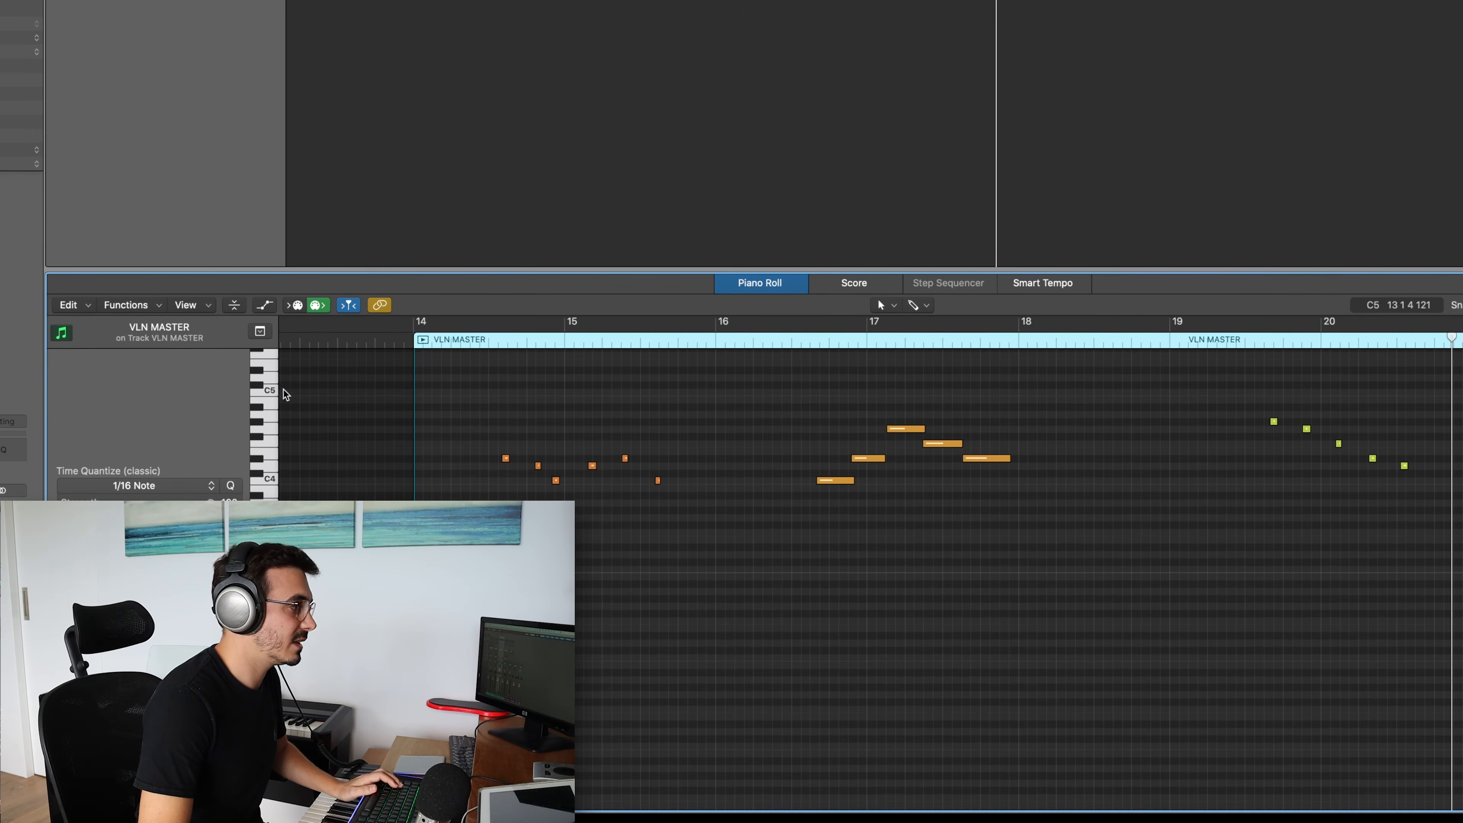
pyautogui.hscroll(-3, 727, 581)
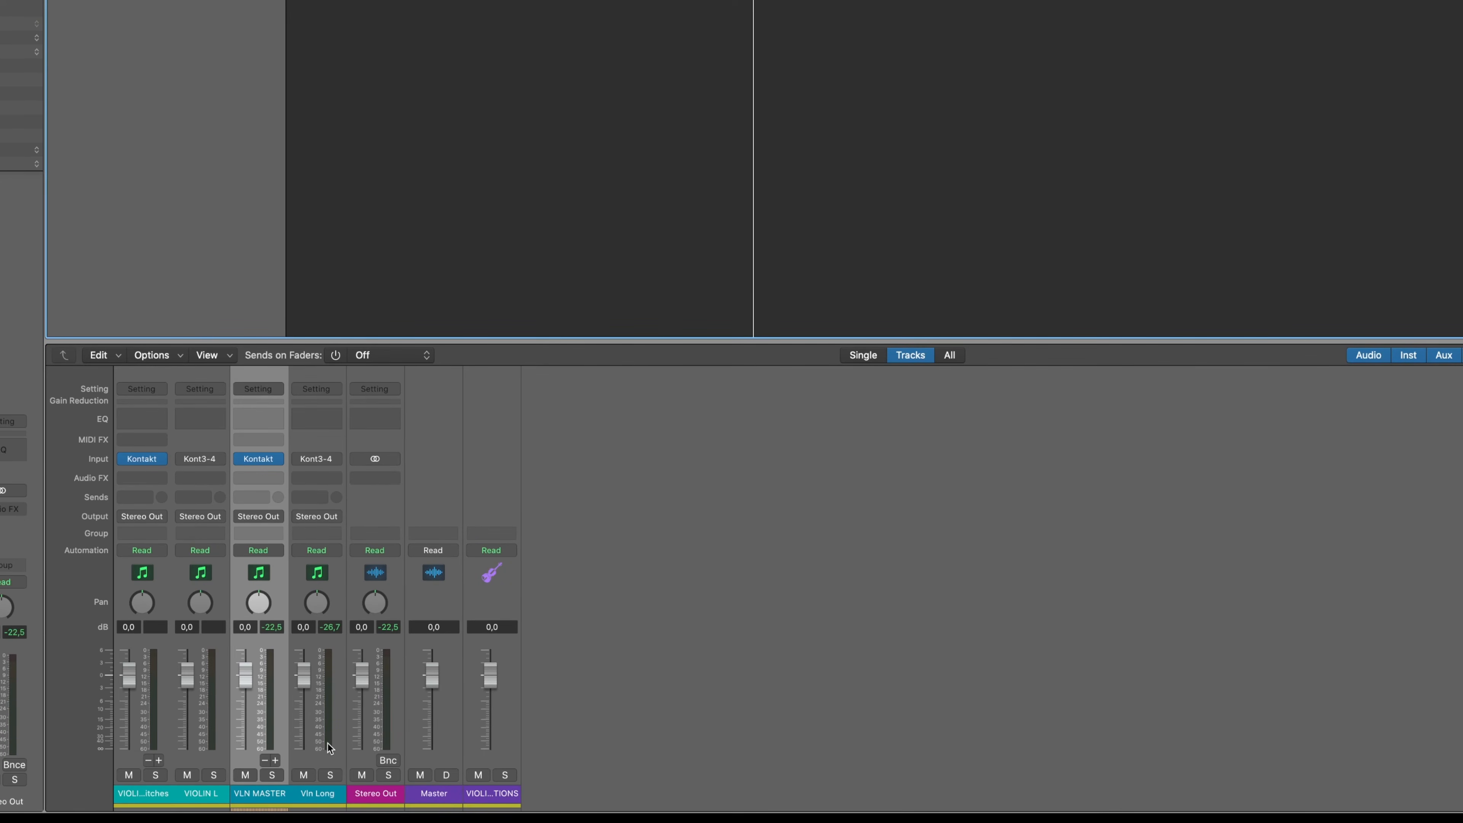
# Reopen the VLN MASTER region in the Piano Roll and check the articulation set choices of its track
pyautogui.press('space')
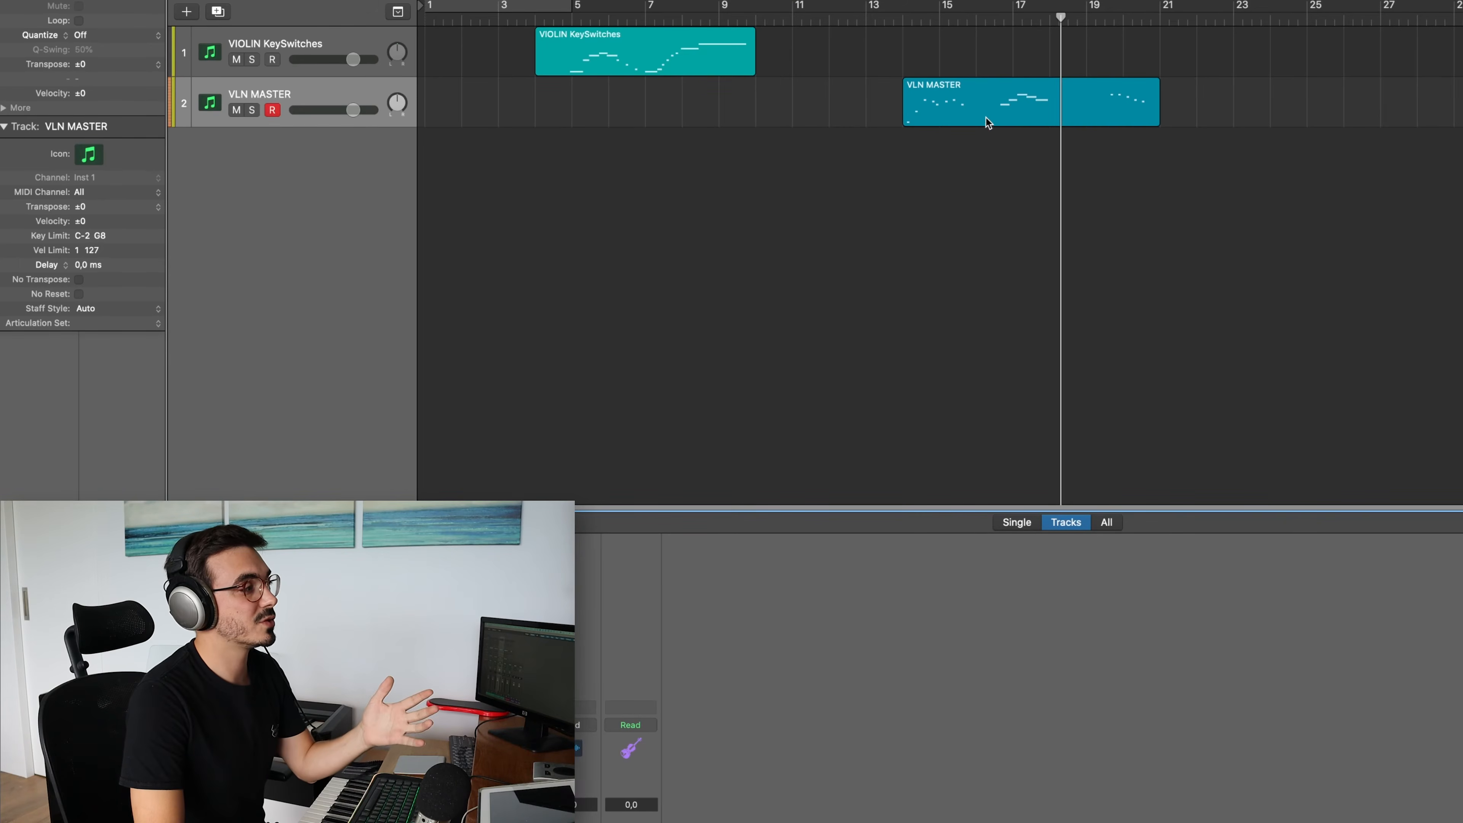
pyautogui.click(998, 97)
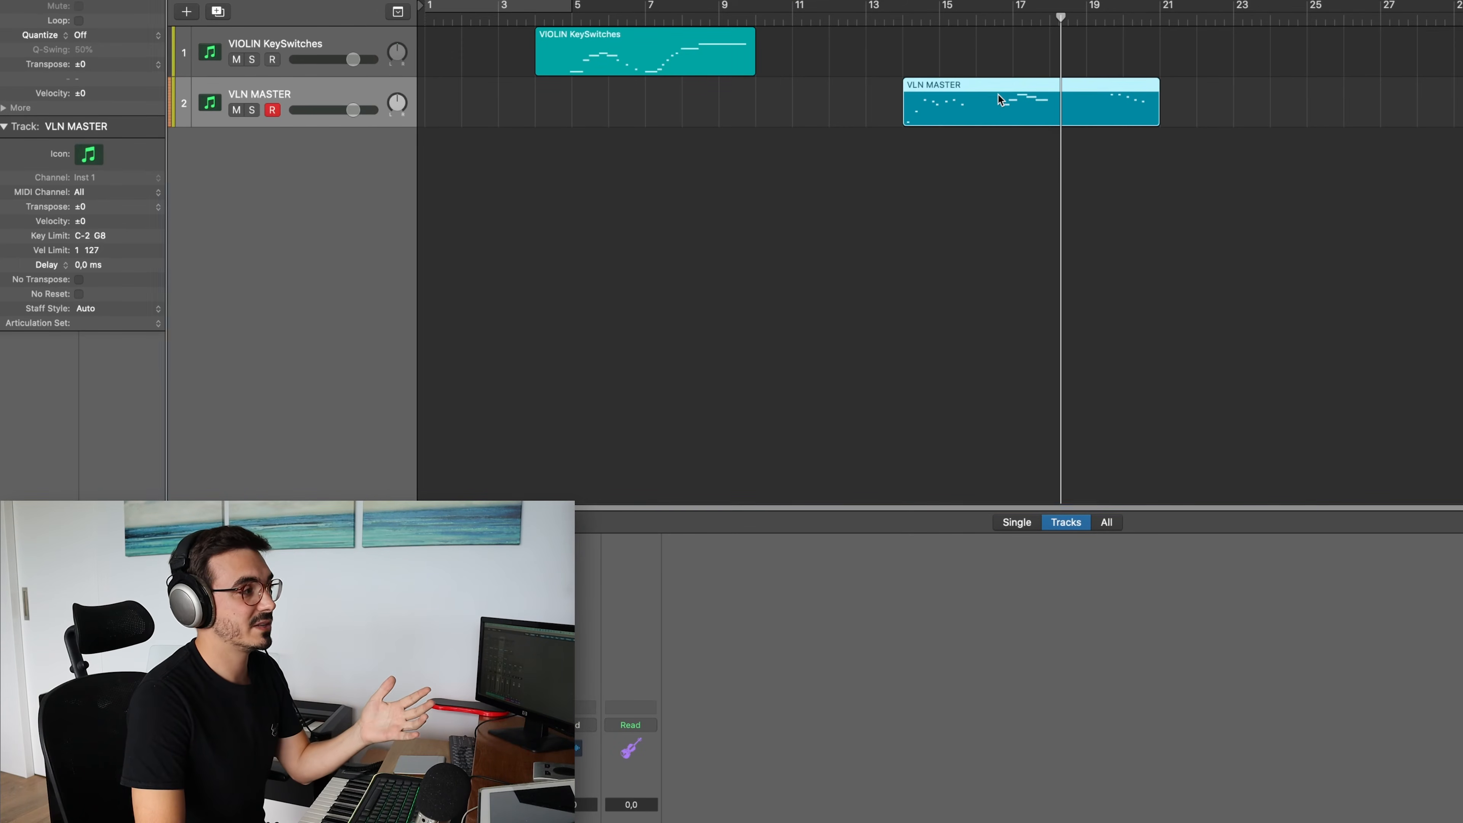
pyautogui.doubleClick(1040, 101)
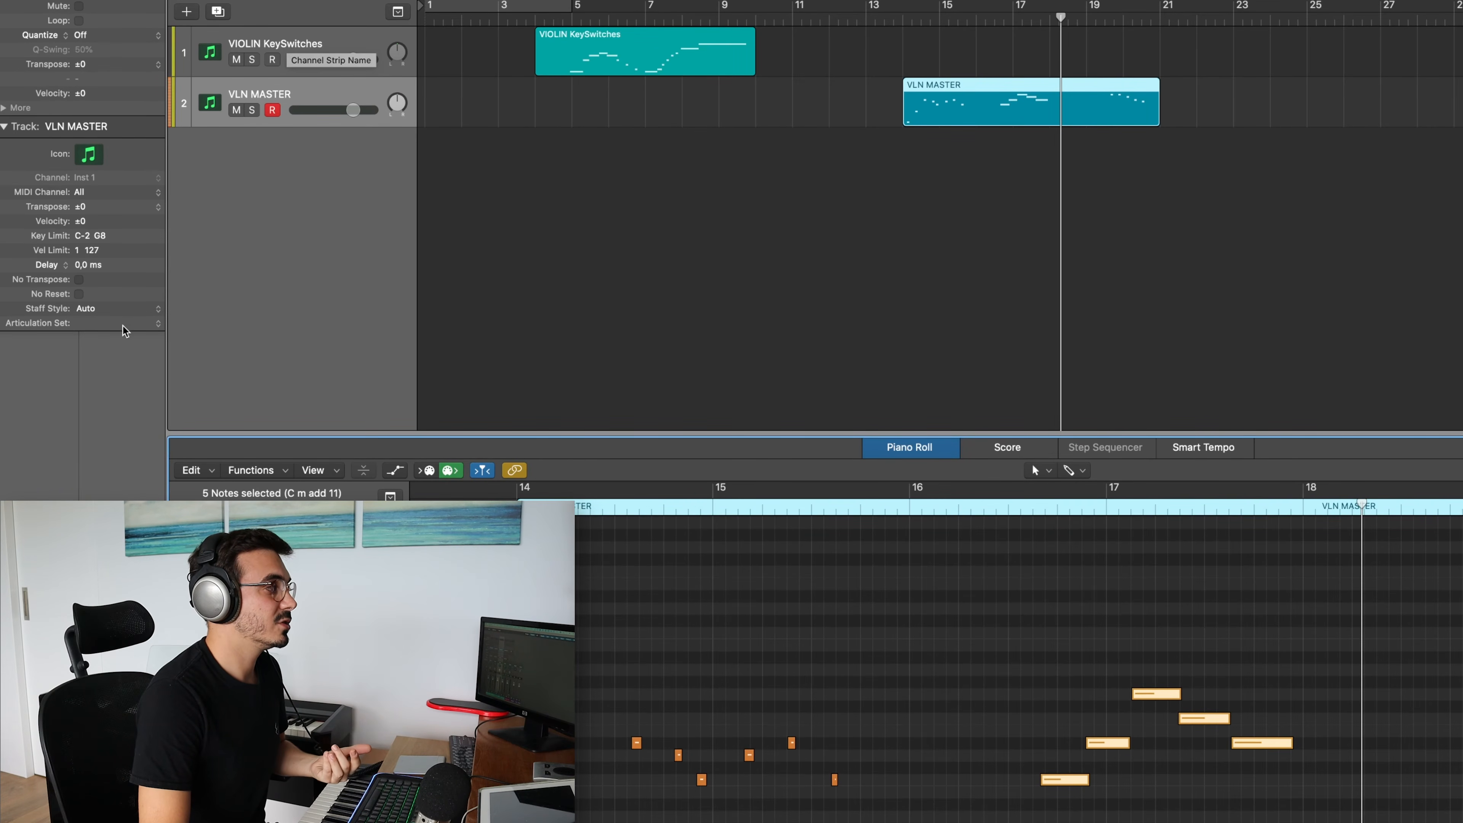
pyautogui.click(156, 324)
pyautogui.click(286, 223)
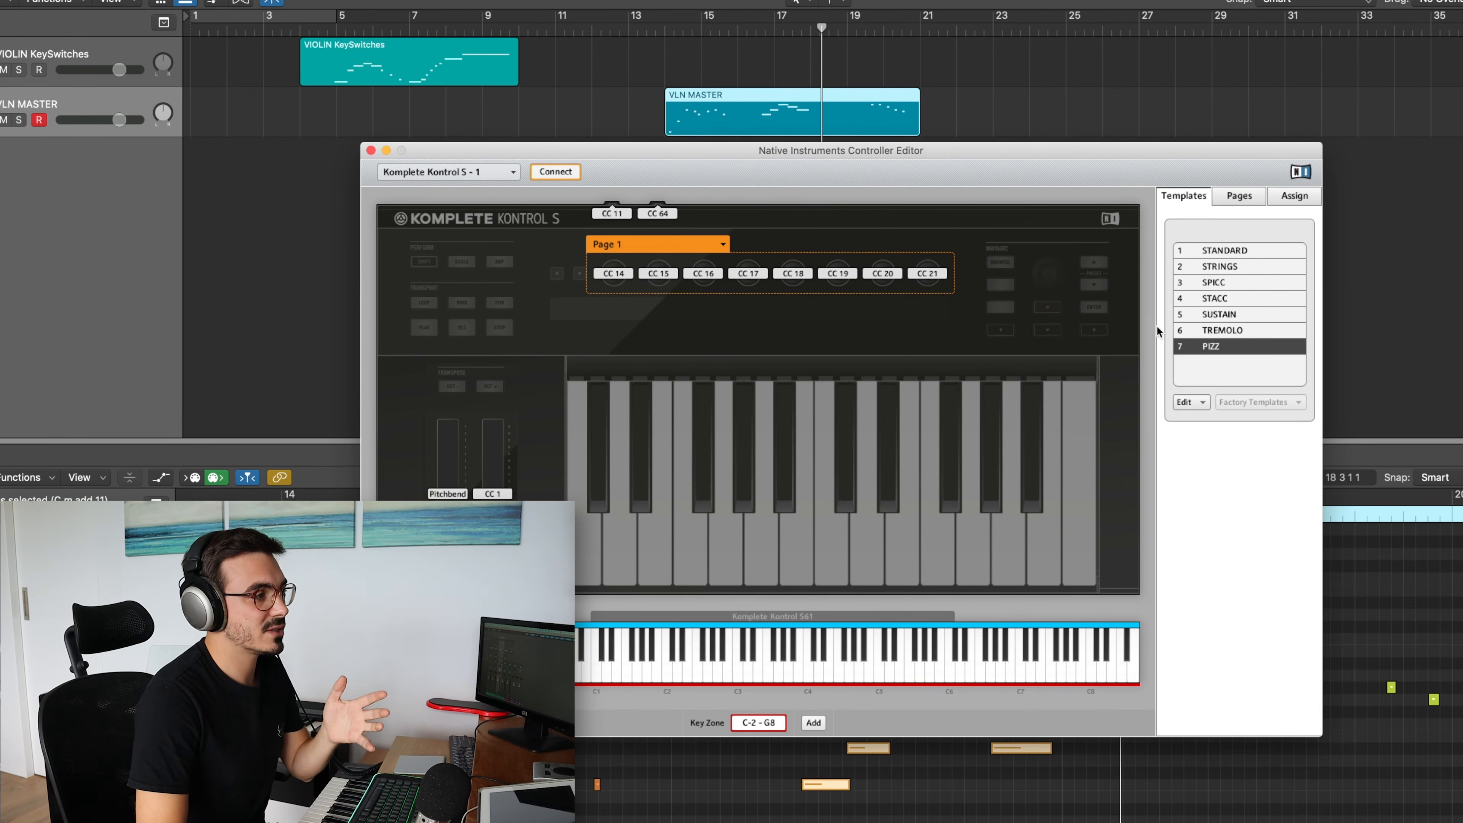
# Load the SPICC and SUSTAIN keyboard templates and check the MIDI channel assigned in the SUSTAIN template
pyautogui.click(1222, 283)
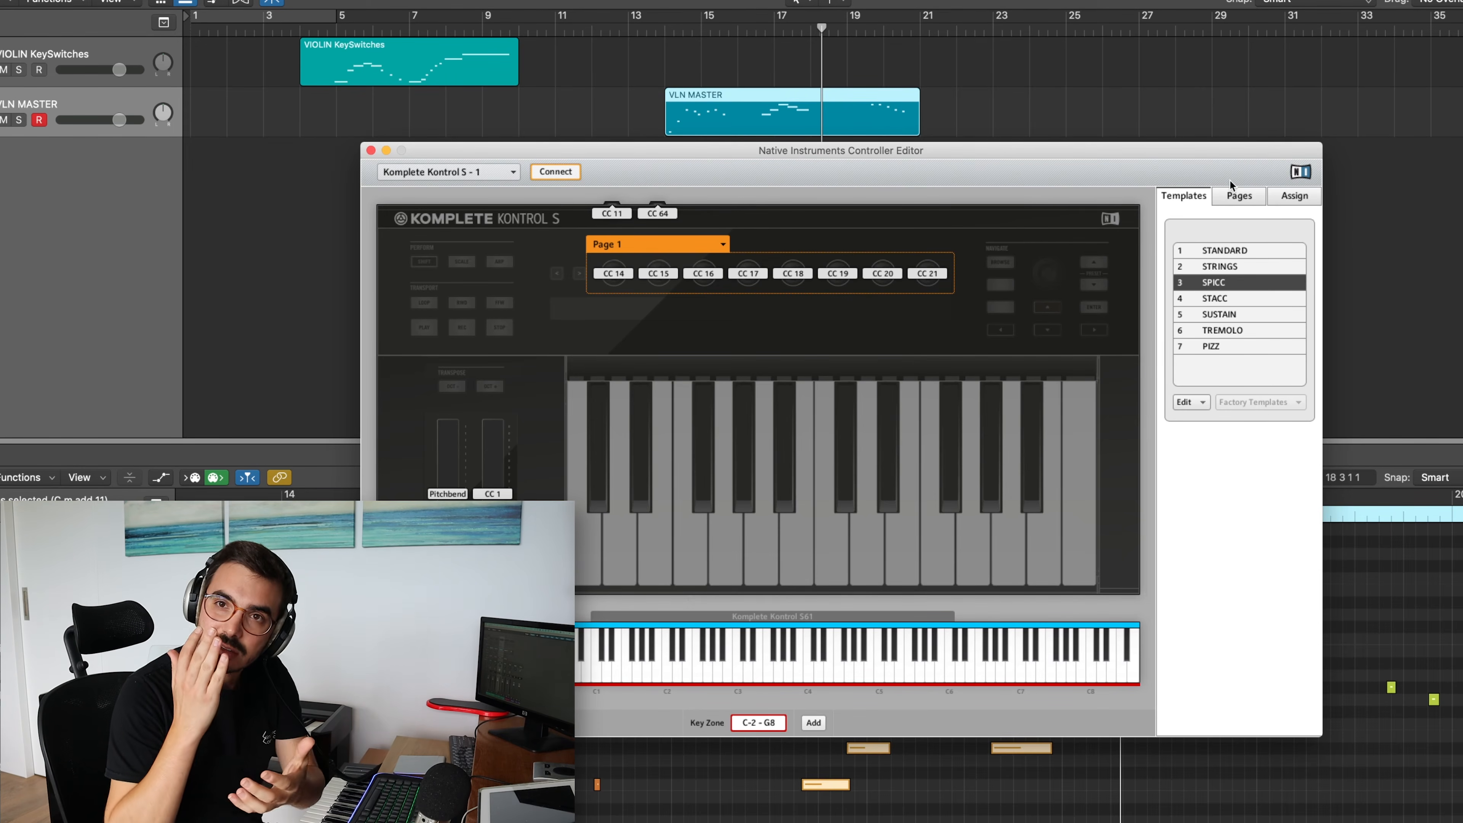
pyautogui.click(1244, 314)
pyautogui.click(1278, 196)
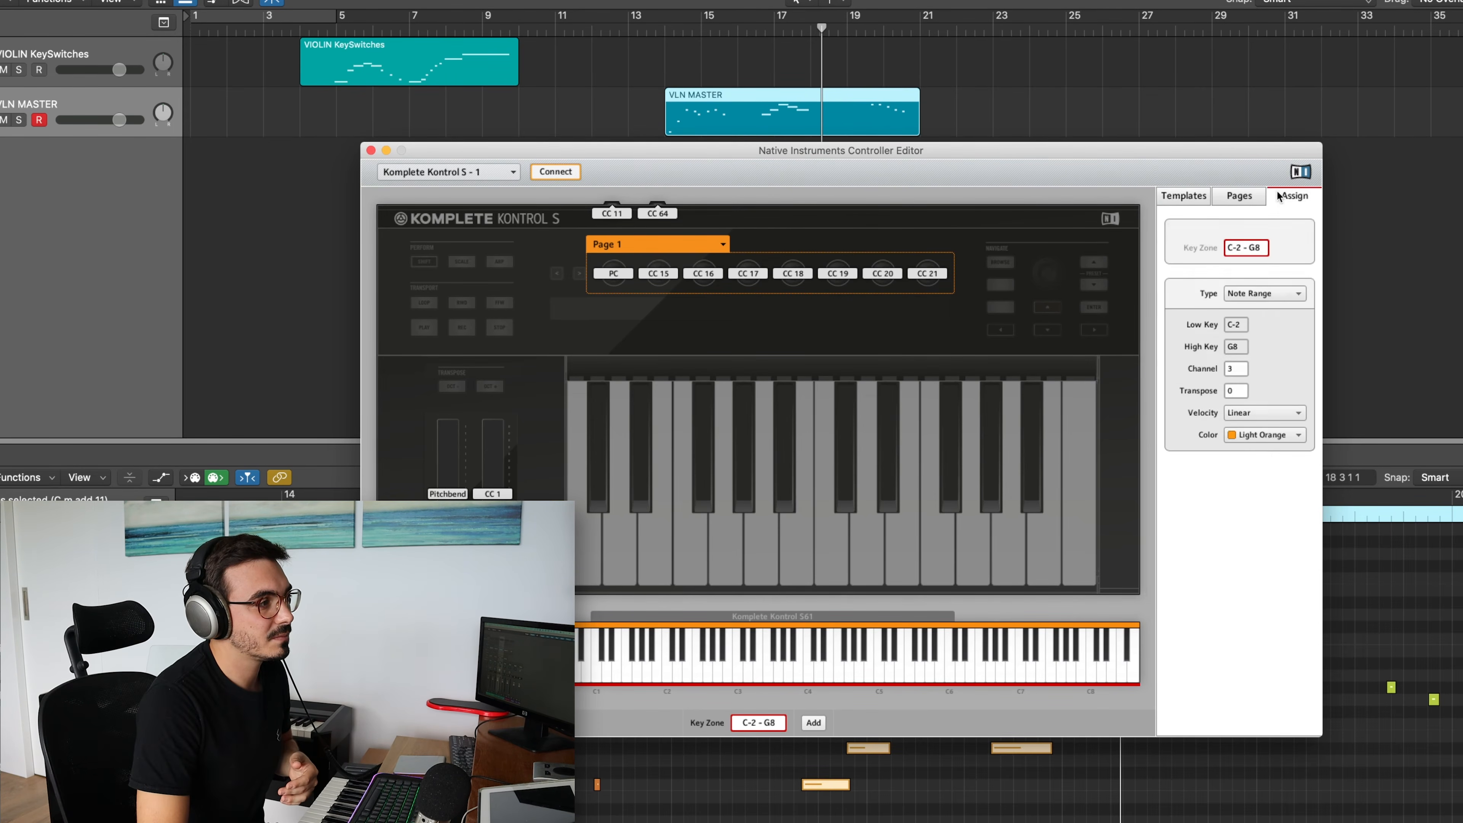
pyautogui.click(1202, 198)
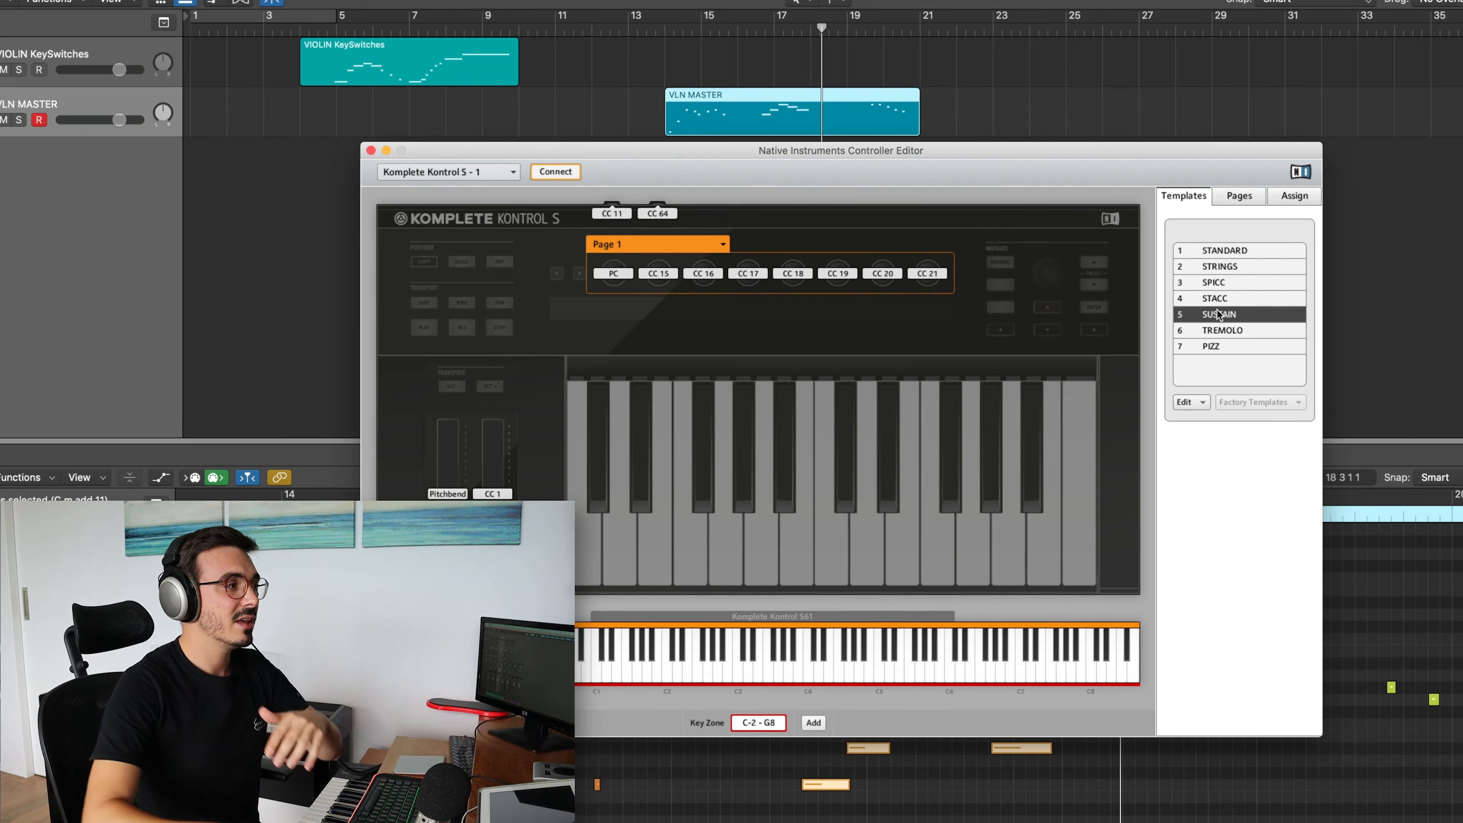
# Add a third instrument track with Kontakt and load the Flute Eighths, Flute Quarters and Flute True Legato patches on it
pyautogui.click(311, 205)
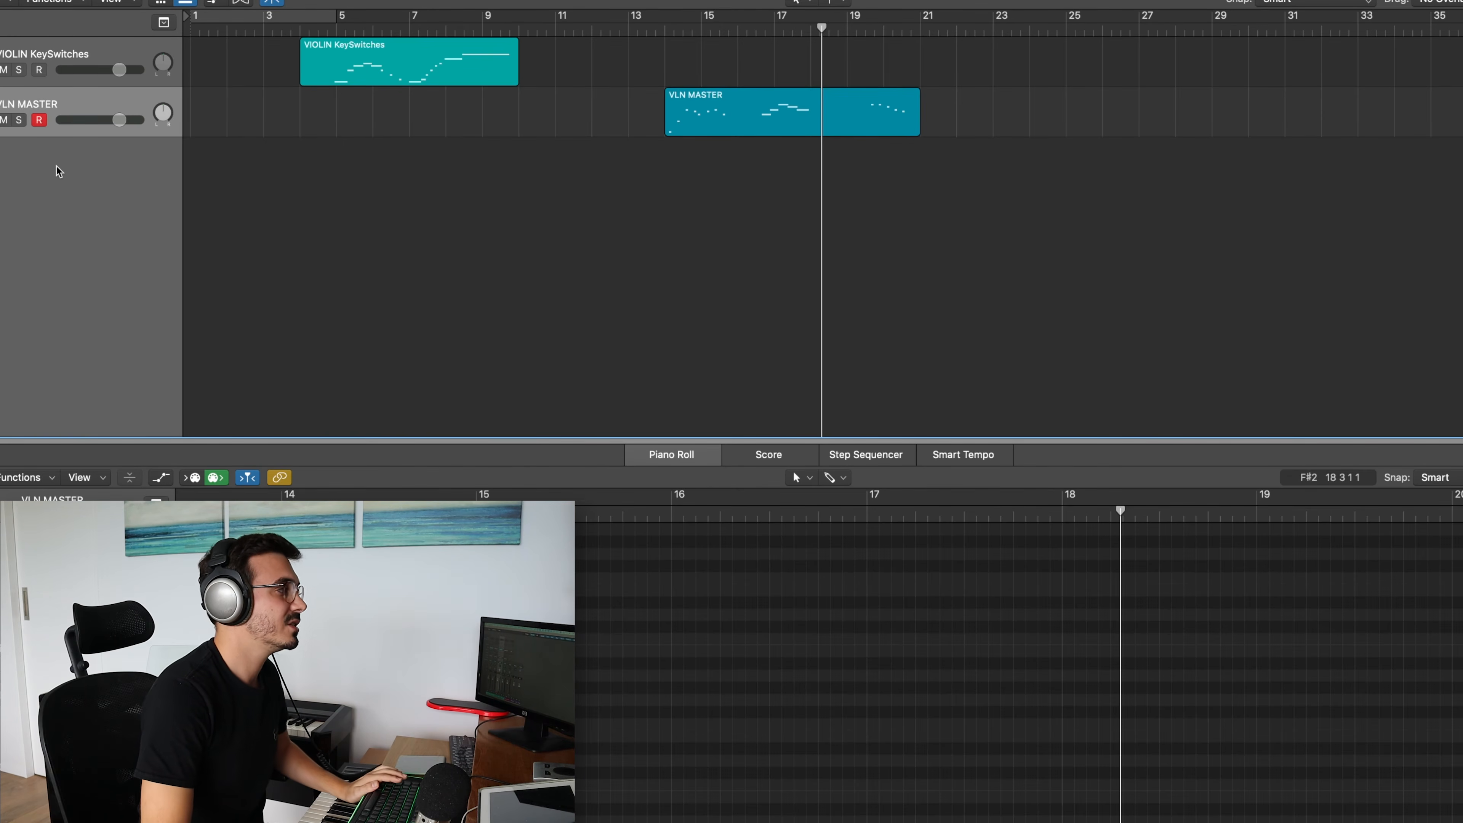
pyautogui.doubleClick(83, 150)
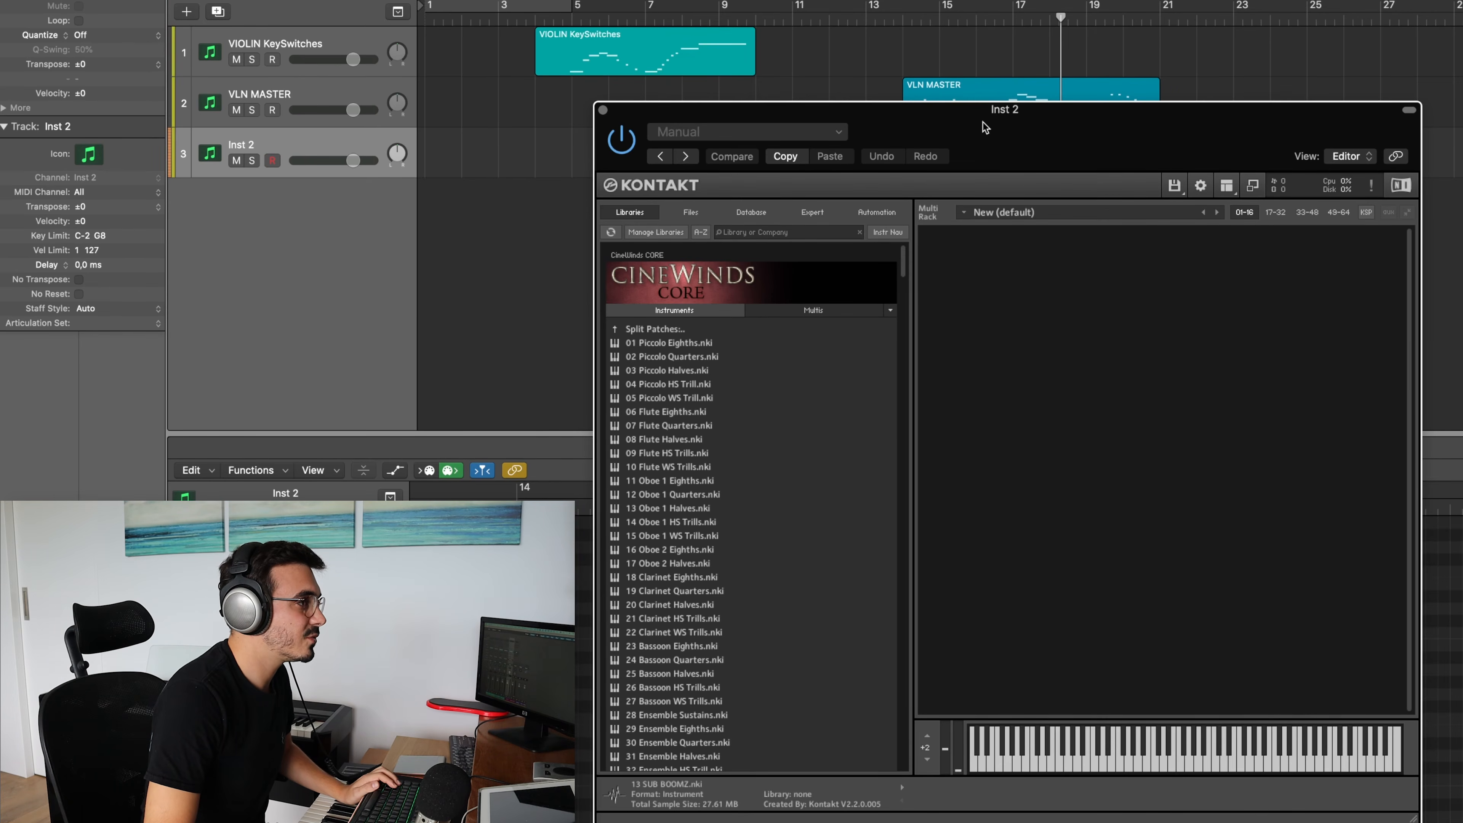
pyautogui.moveTo(983, 123); pyautogui.dragTo(863, 137)
pyautogui.click(555, 430)
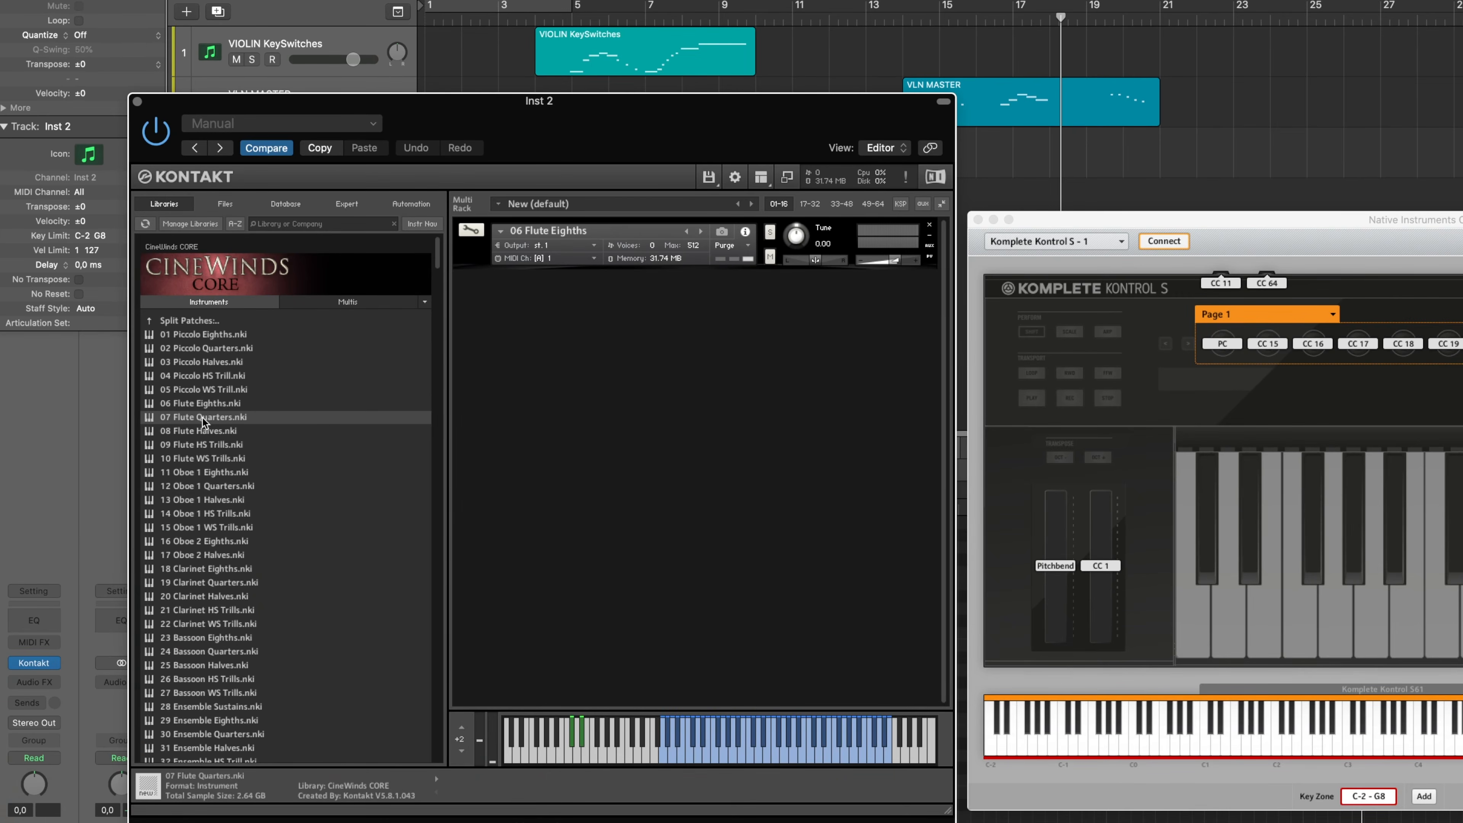
pyautogui.doubleClick(203, 417)
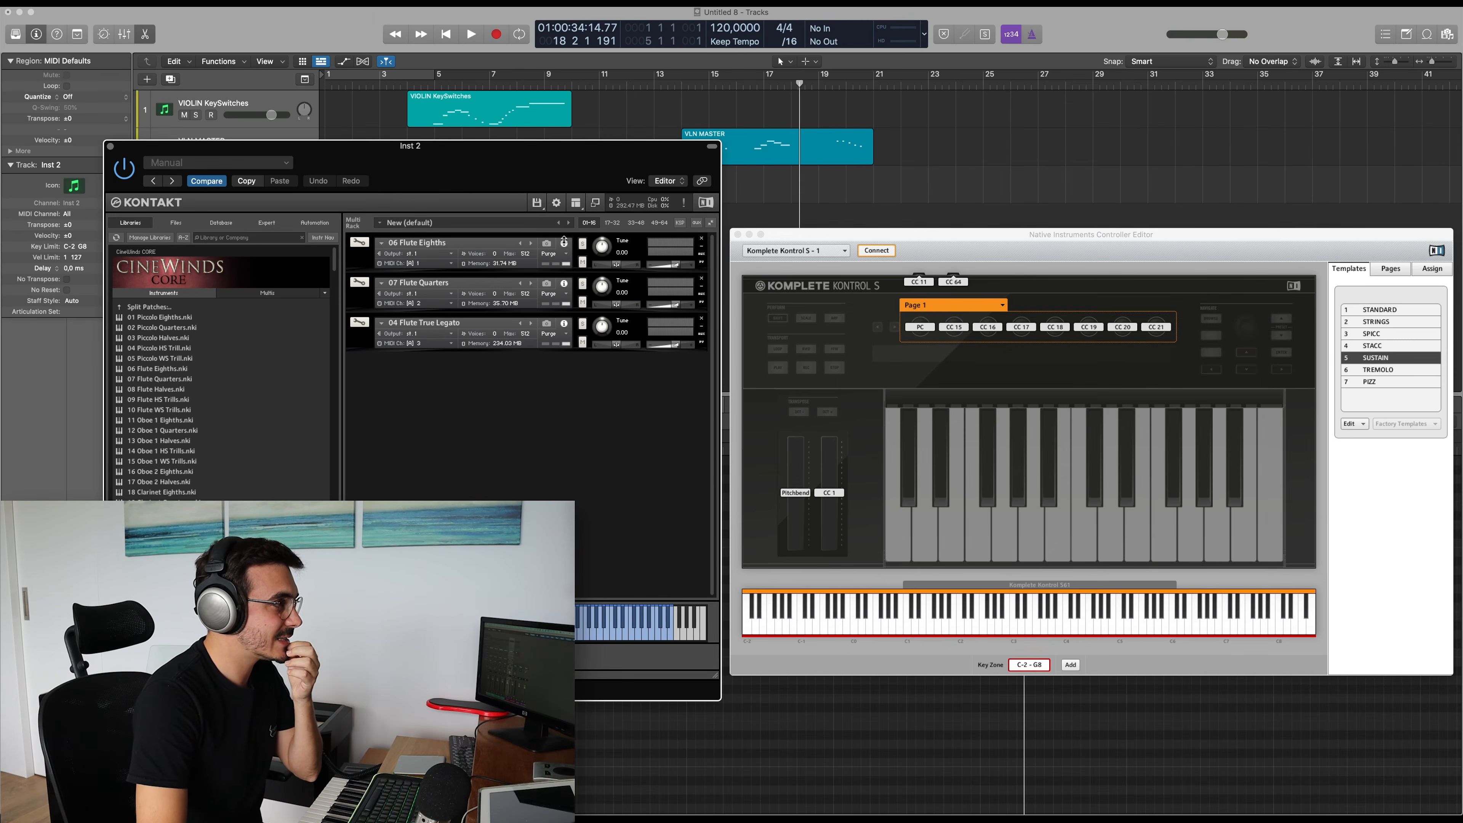
pyautogui.moveTo(490, 168); pyautogui.dragTo(782, 252)
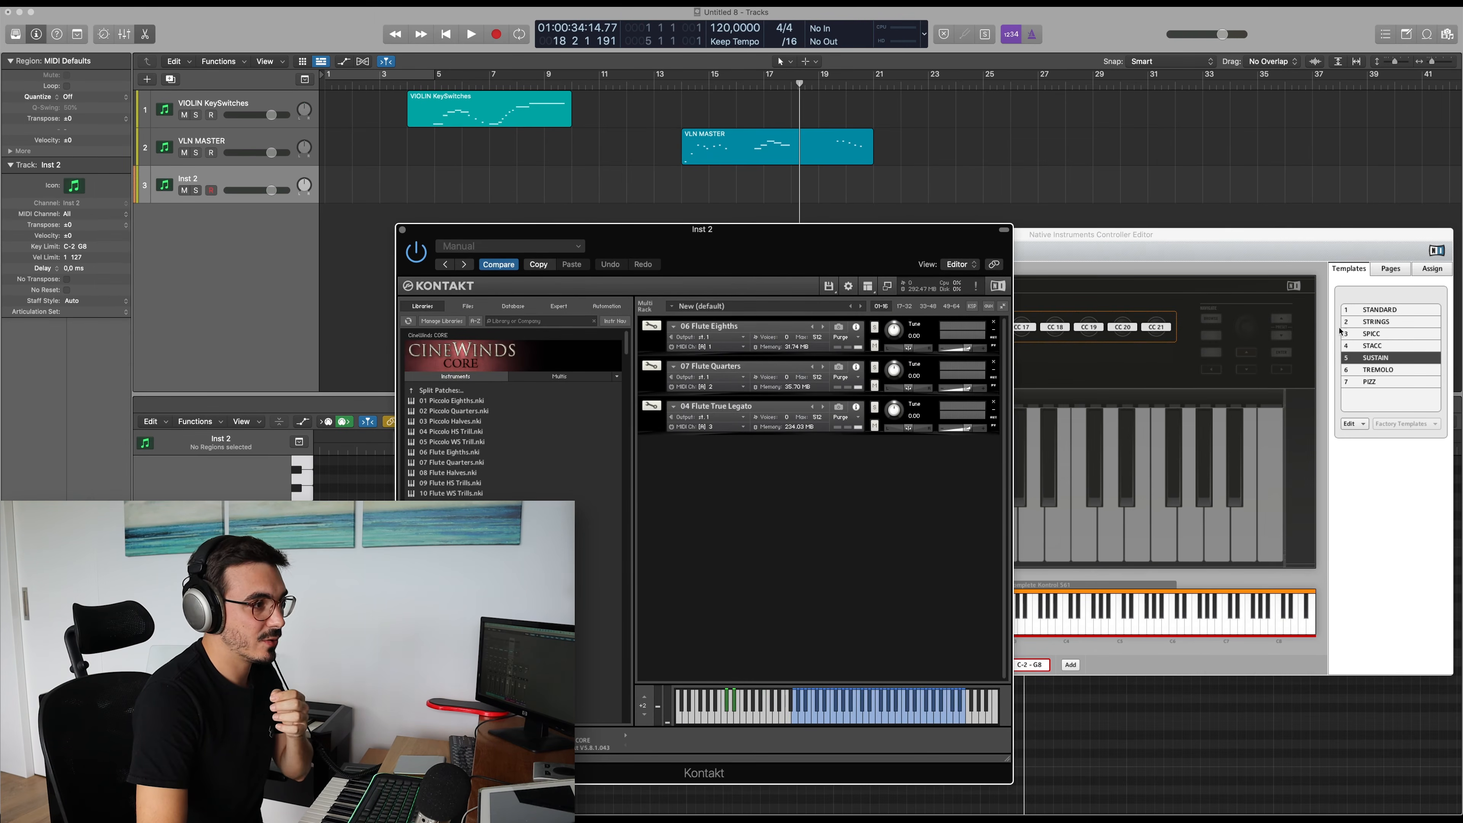
# Audition the flute patches with the SPICC, STACC and SUSTAIN keyboard templates, and close the Kontakt and template editor windows
pyautogui.click(1378, 334)
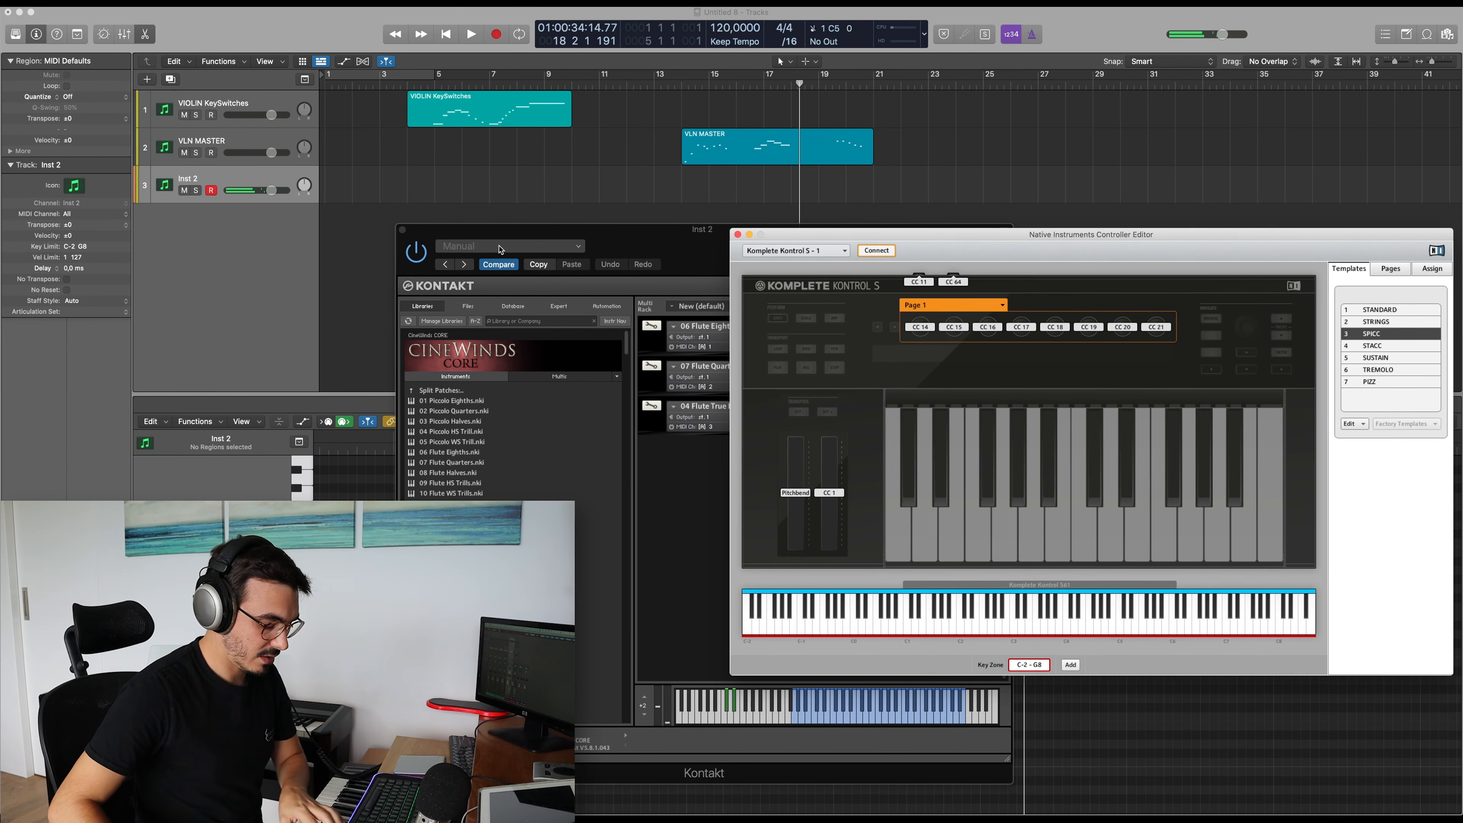
pyautogui.click(1363, 346)
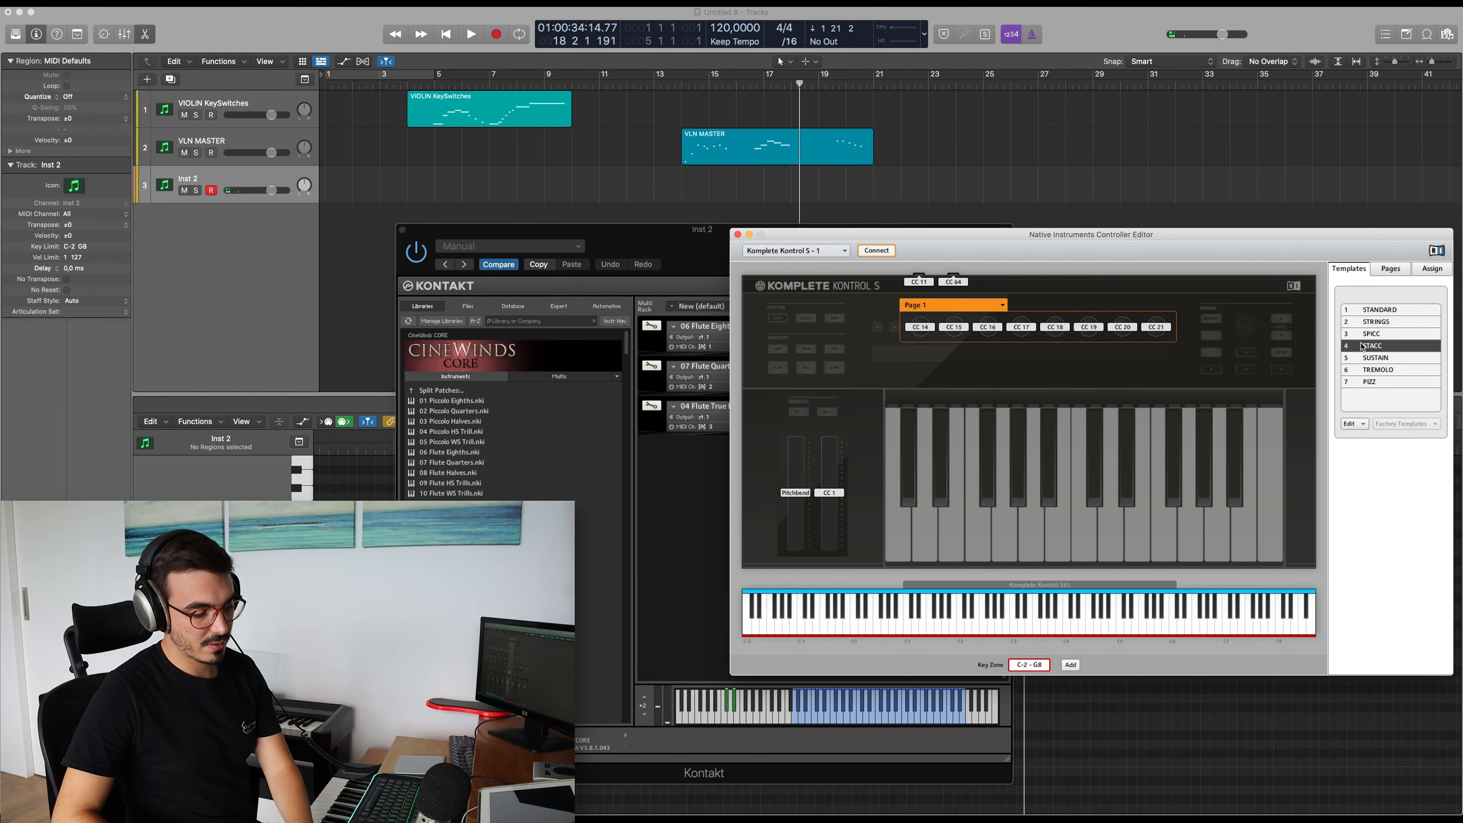
pyautogui.click(1371, 358)
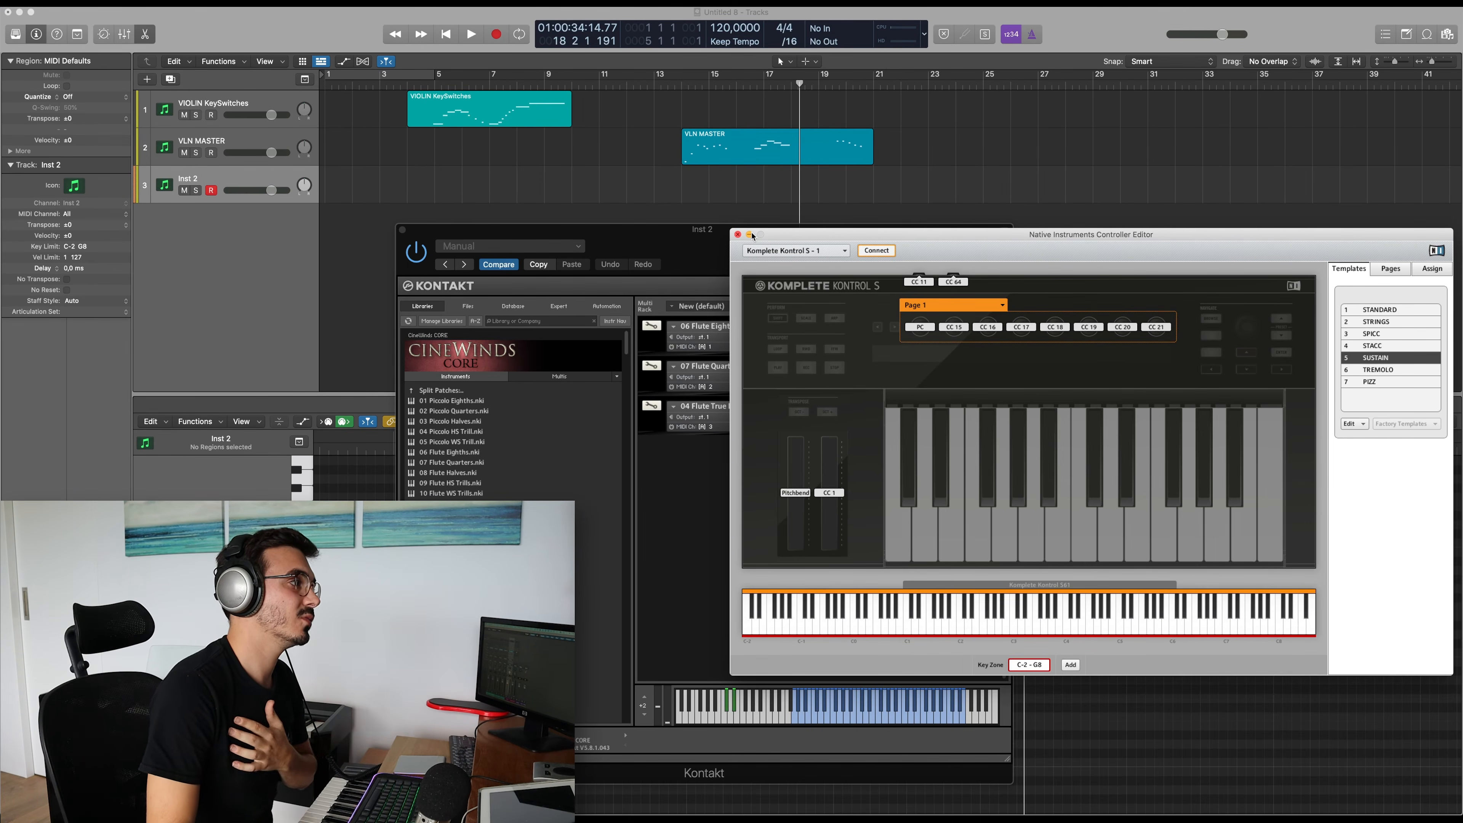
pyautogui.moveTo(915, 236); pyautogui.dragTo(522, 264)
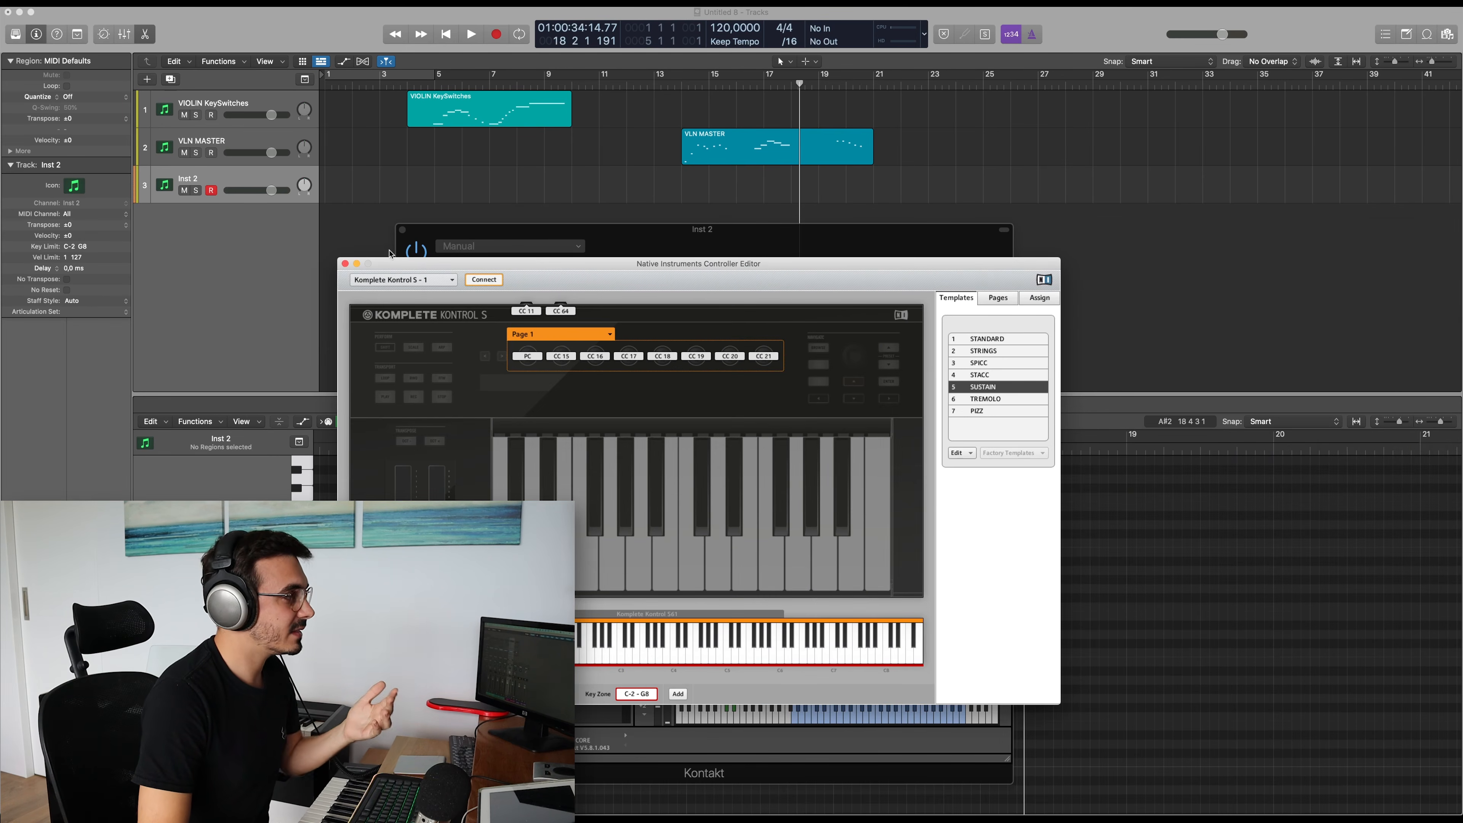
pyautogui.click(403, 231)
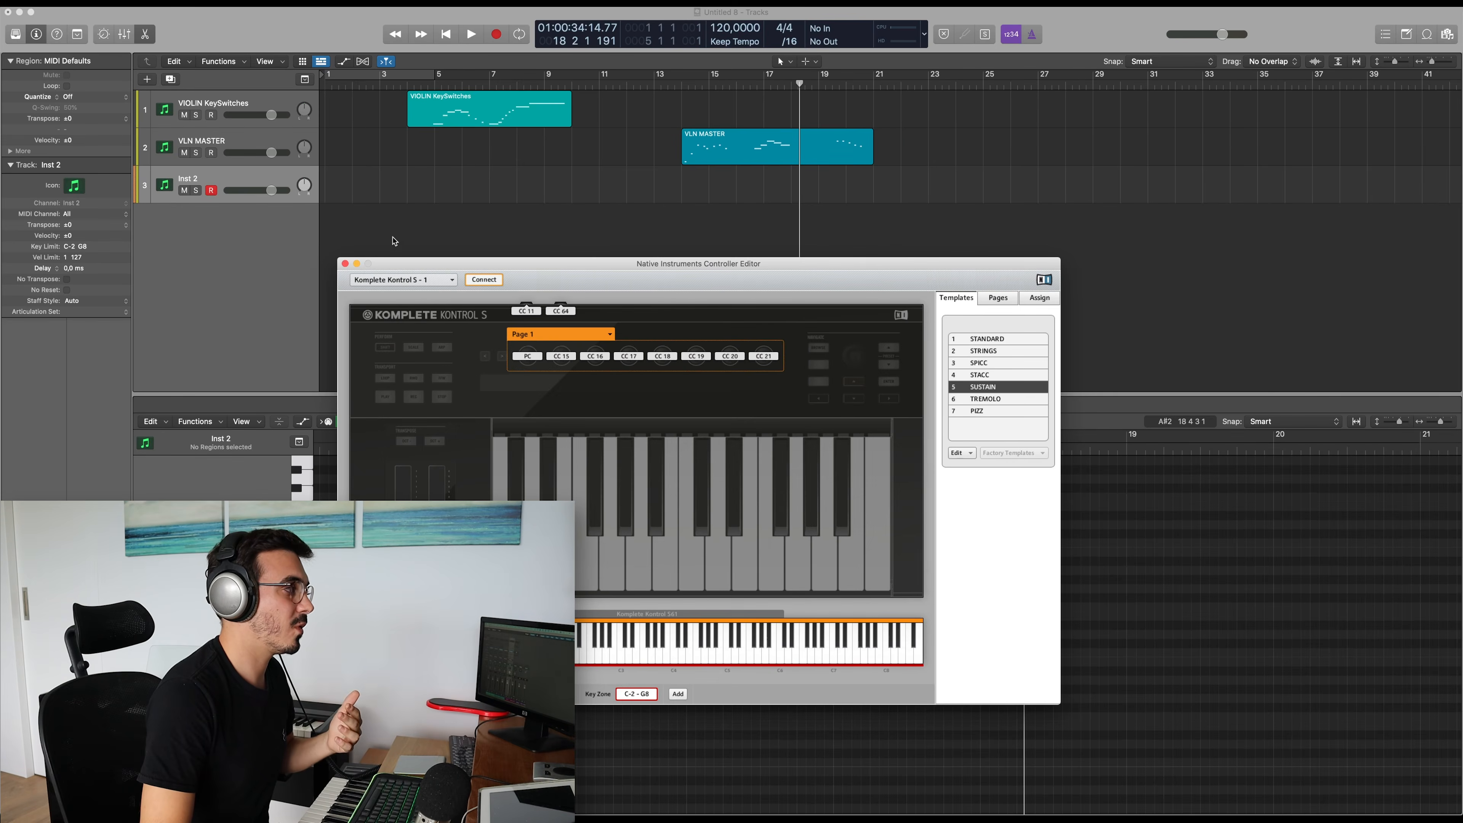
pyautogui.click(345, 264)
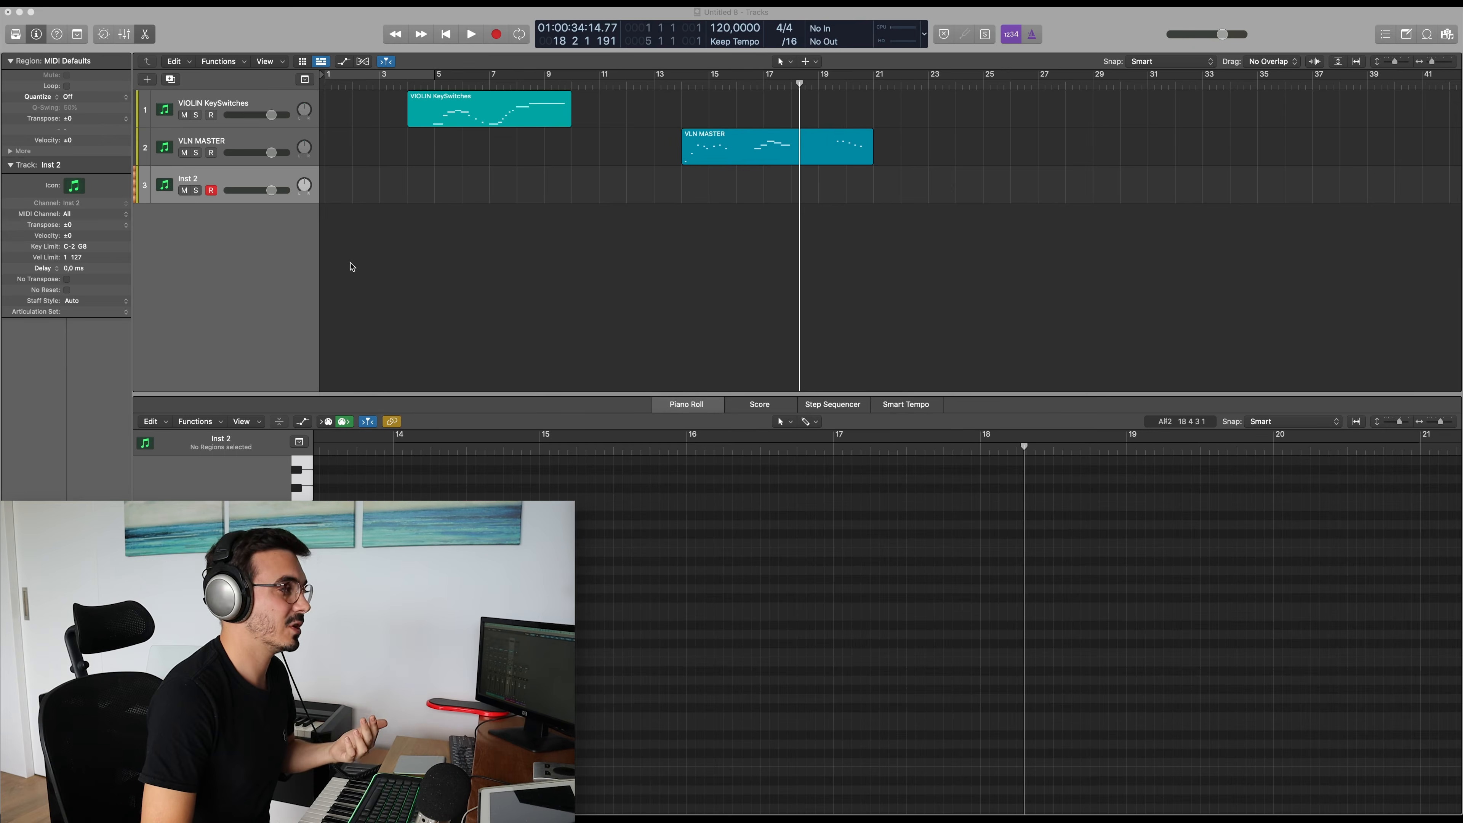
# Create a fourth software instrument track and insert Kontakt as its instrument
pyautogui.doubleClick(233, 226)
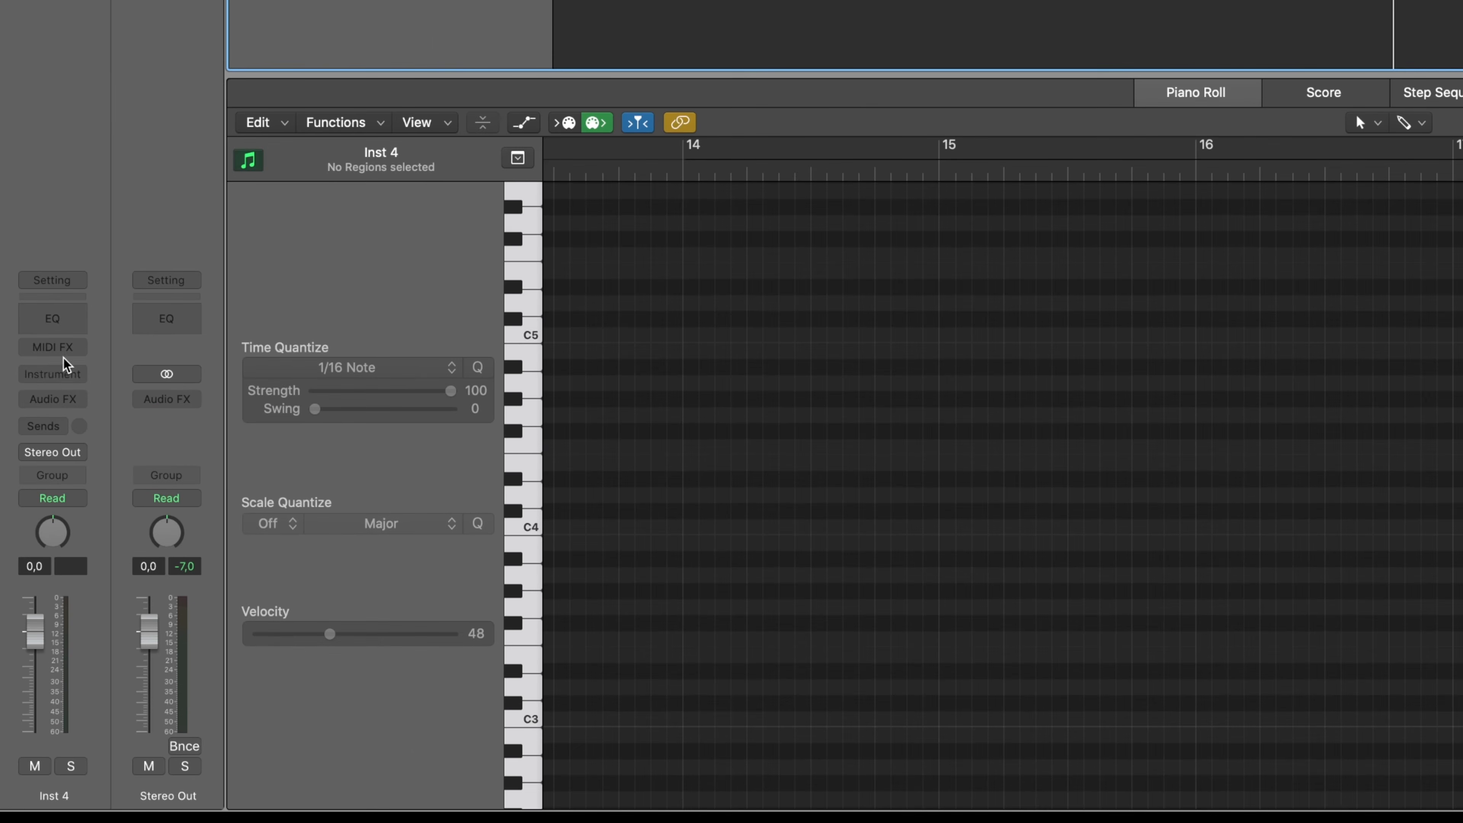
pyautogui.click(64, 372)
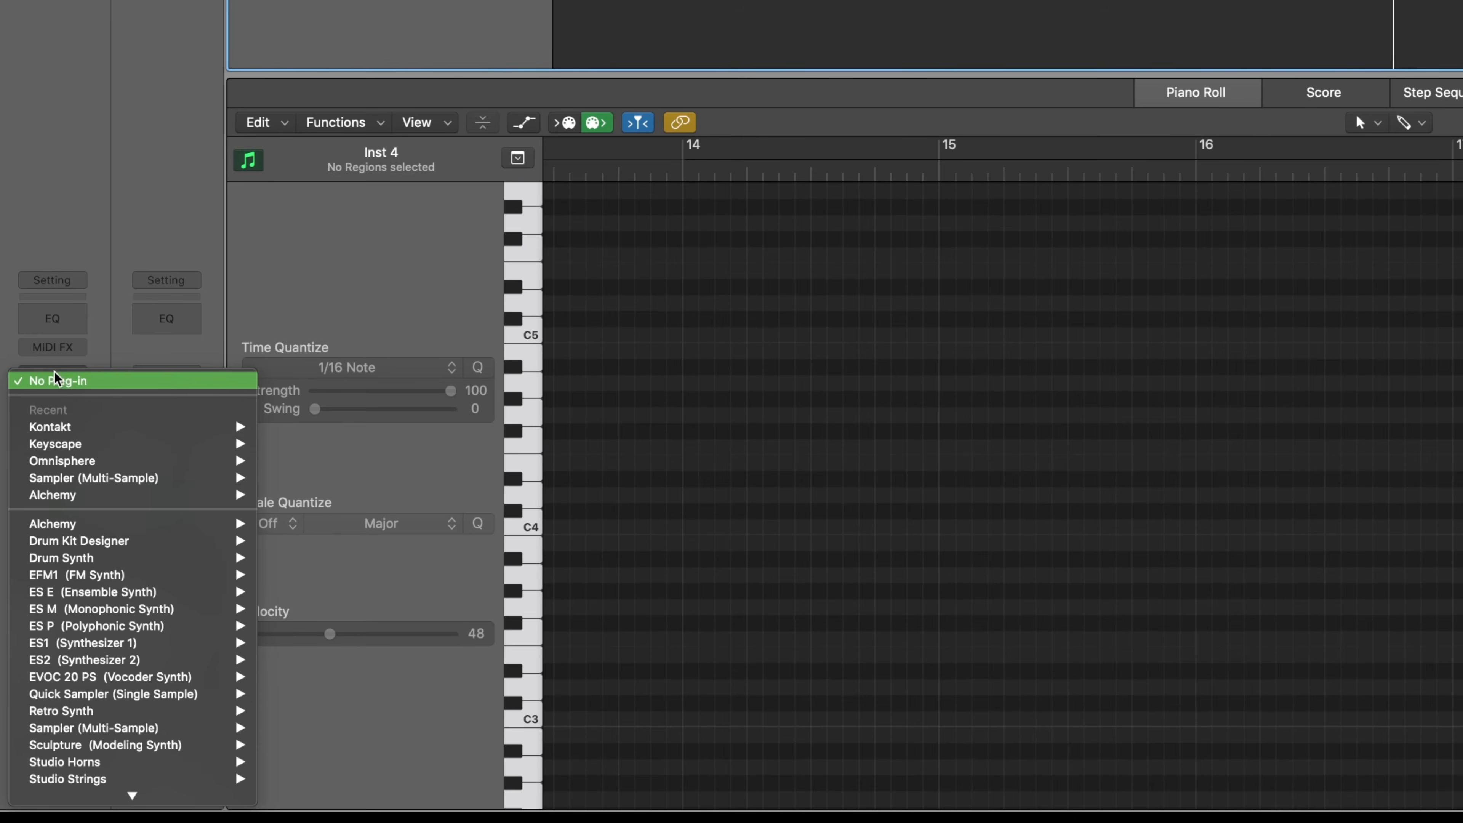
pyautogui.moveTo(144, 426)
pyautogui.click(314, 444)
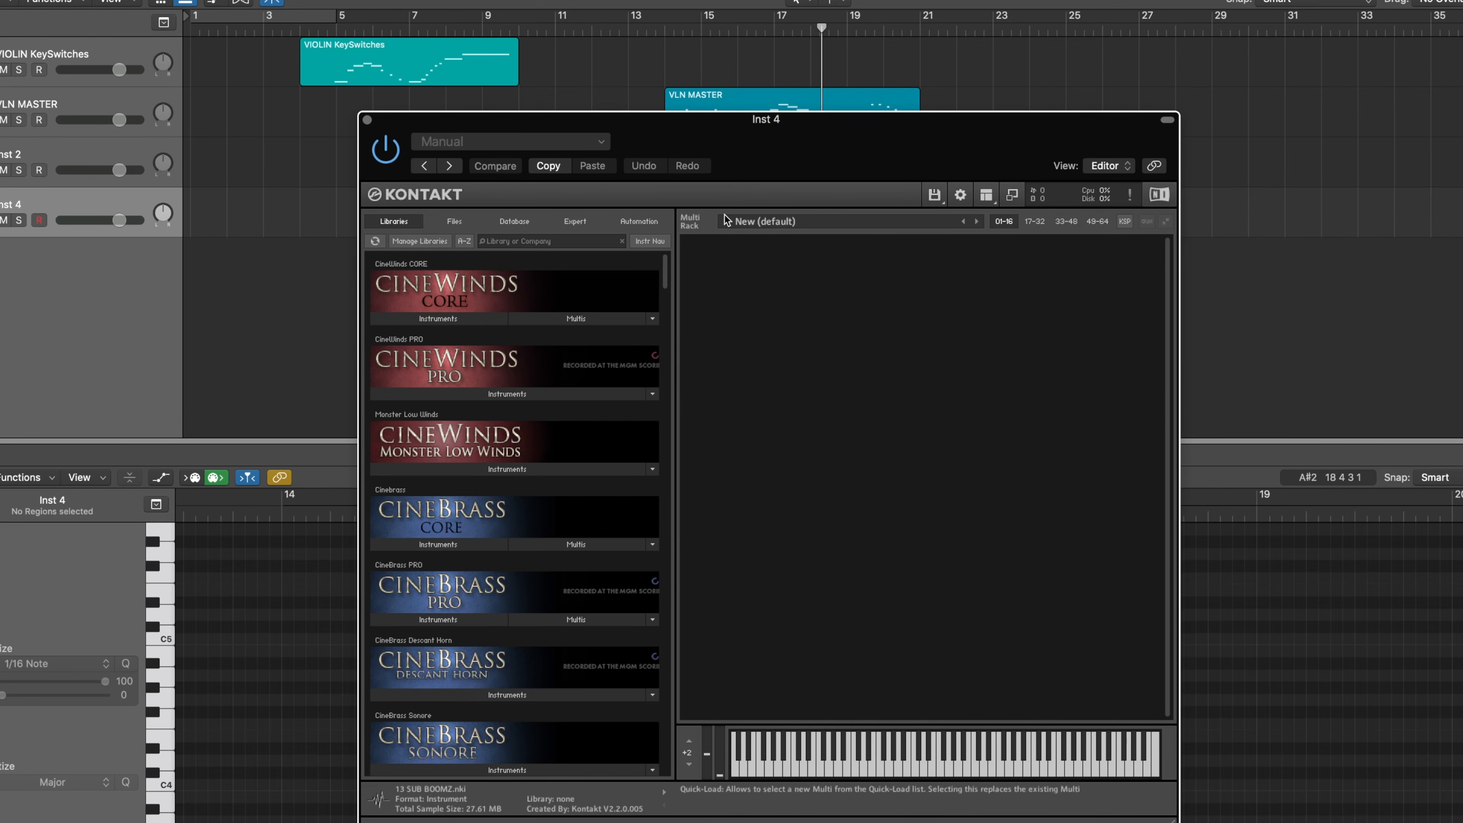
# Add a new instrument bank to the empty Kontakt rack and expand it to look through its program slots
pyautogui.click(934, 196)
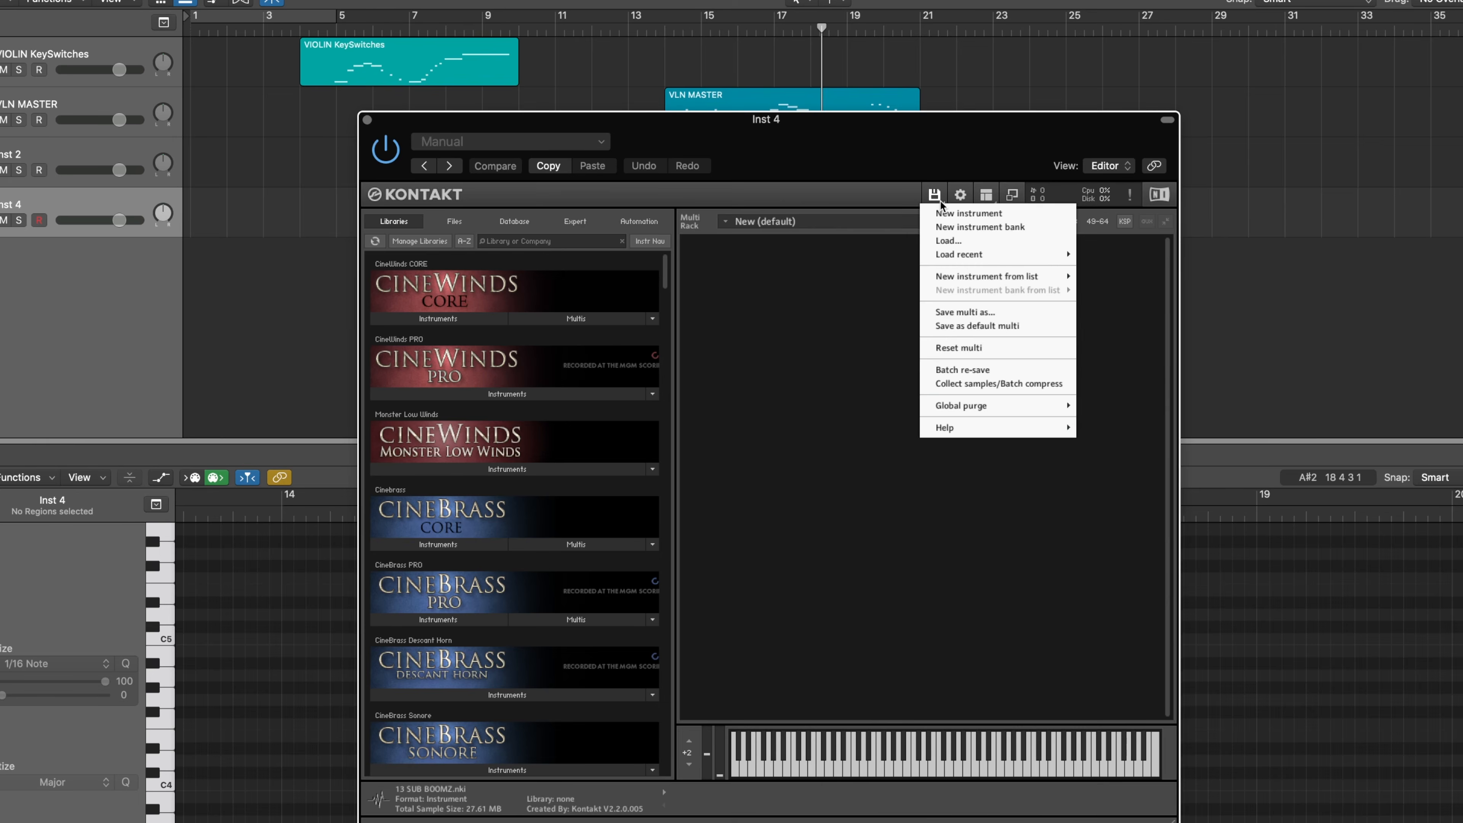
pyautogui.click(975, 227)
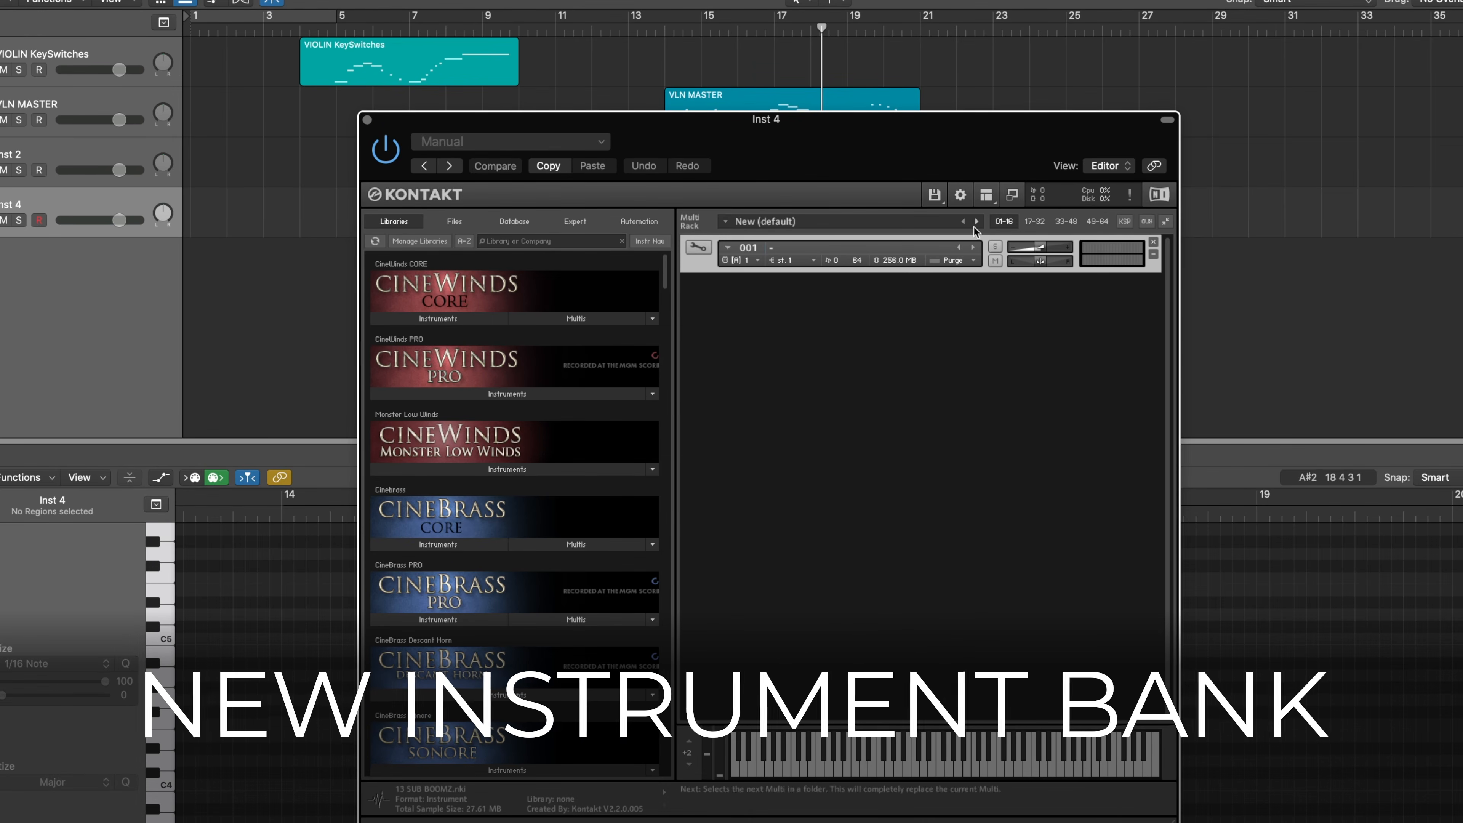
pyautogui.click(700, 248)
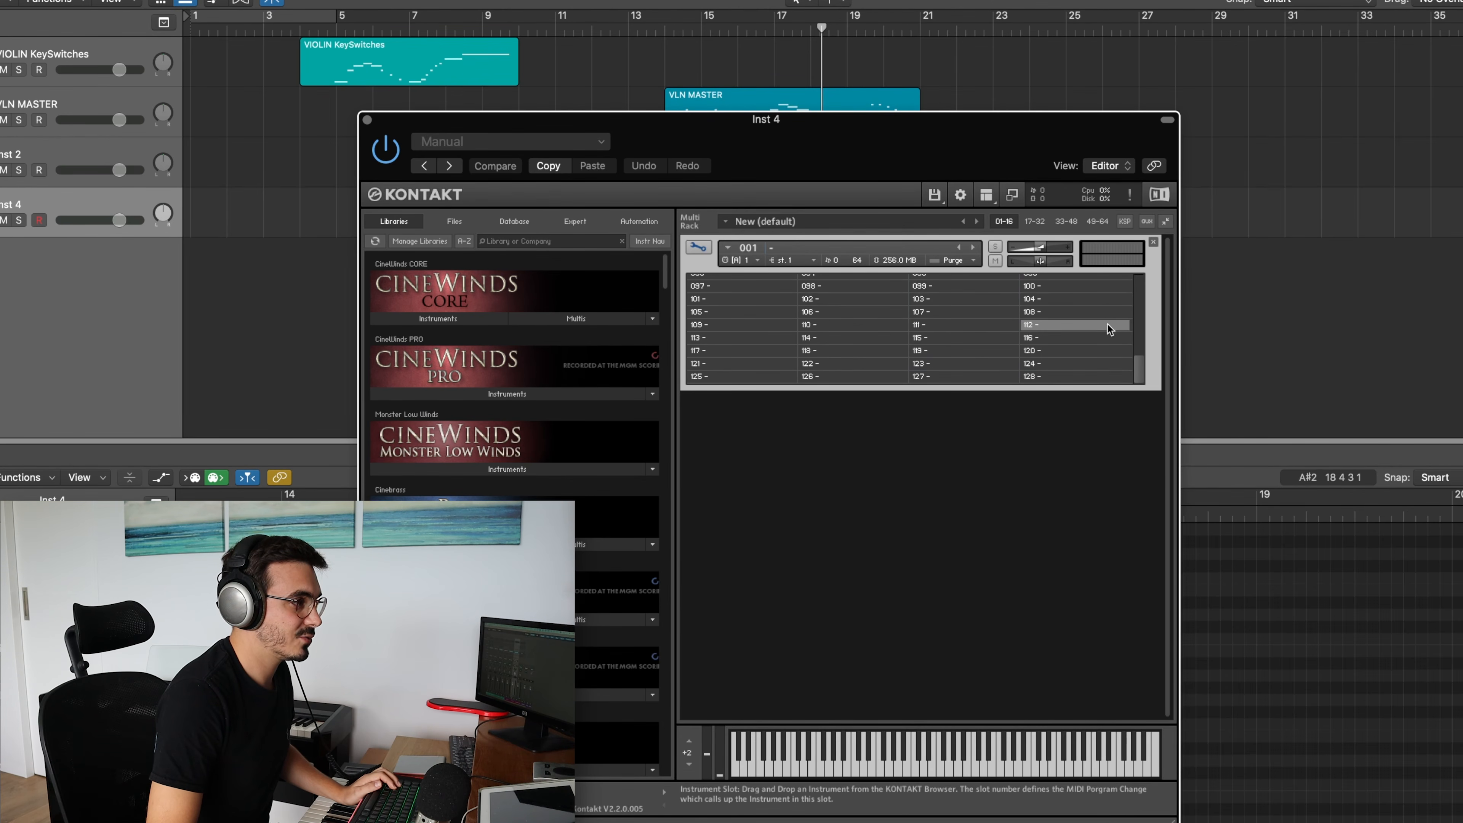
pyautogui.scroll(-2, 1033, 380)
pyautogui.scroll(2, 1033, 380)
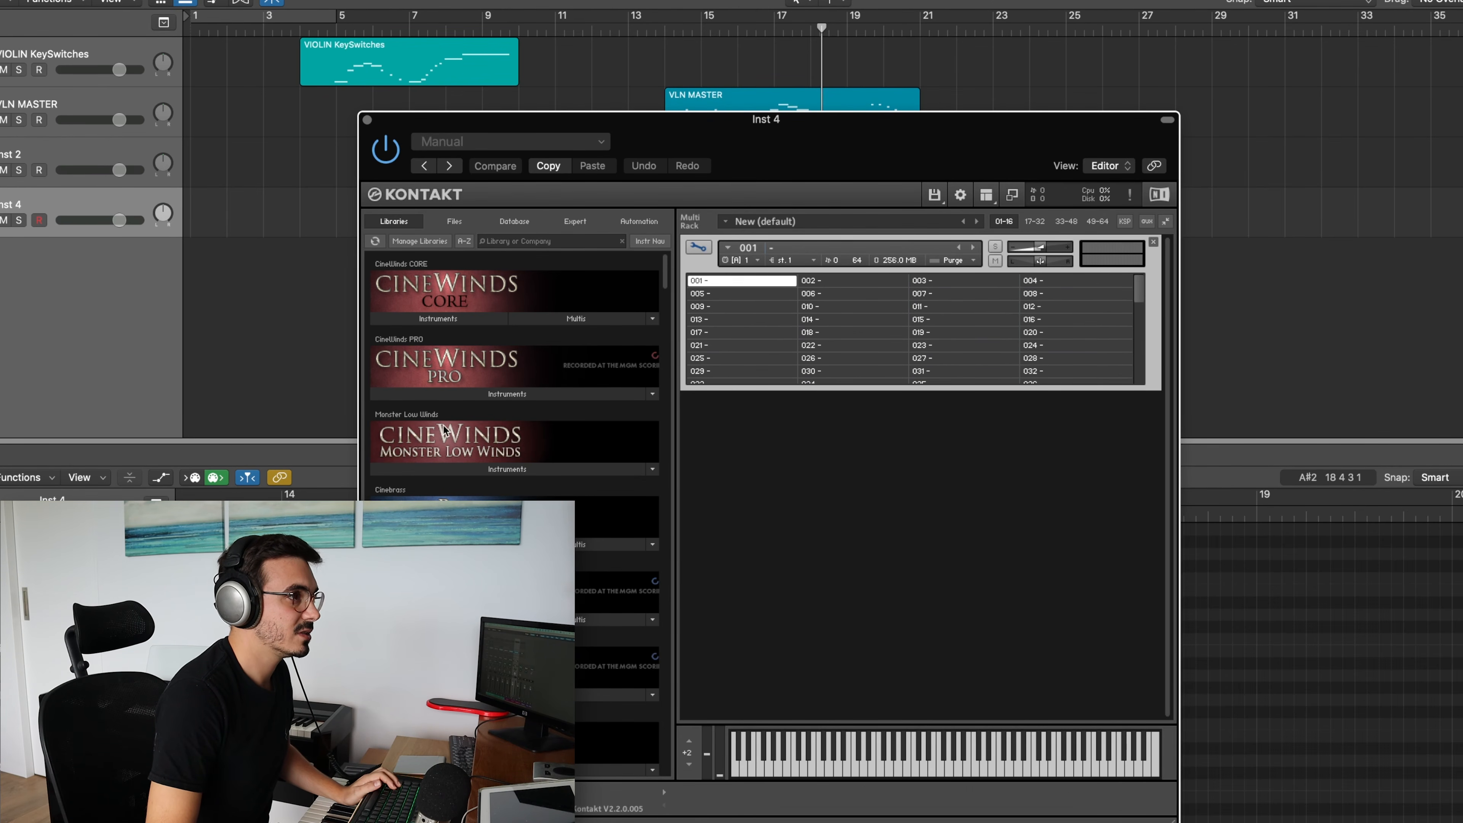
# Fill bank slots 001 to 004 with the CineStrings CORE patches Violins I Spiccato, Staccato, Sustains and Tremolo
pyautogui.scroll(-4, 506, 544)
pyautogui.moveTo(449, 503); pyautogui.dragTo(739, 279)
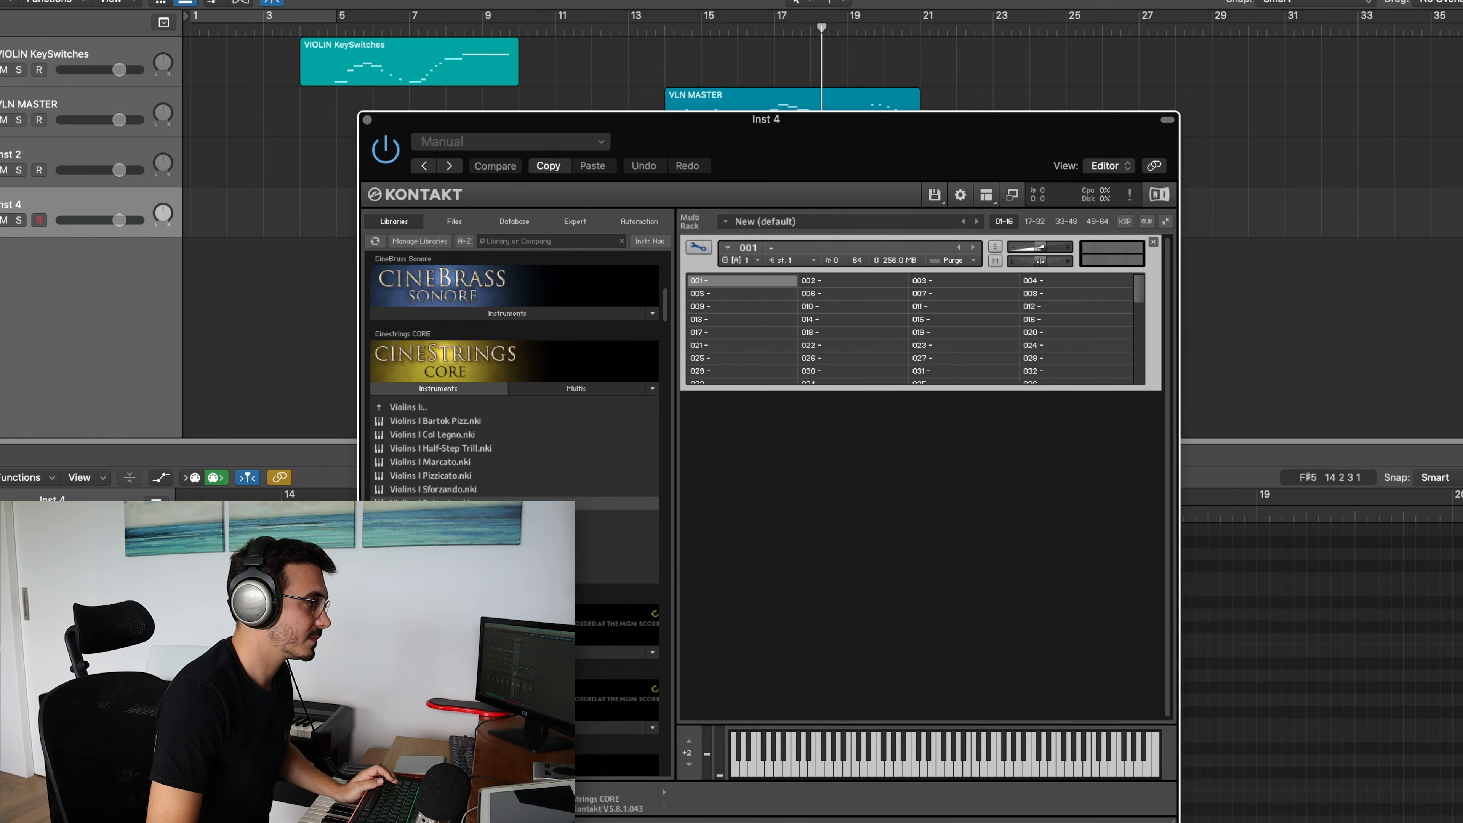
pyautogui.moveTo(449, 516); pyautogui.dragTo(845, 277)
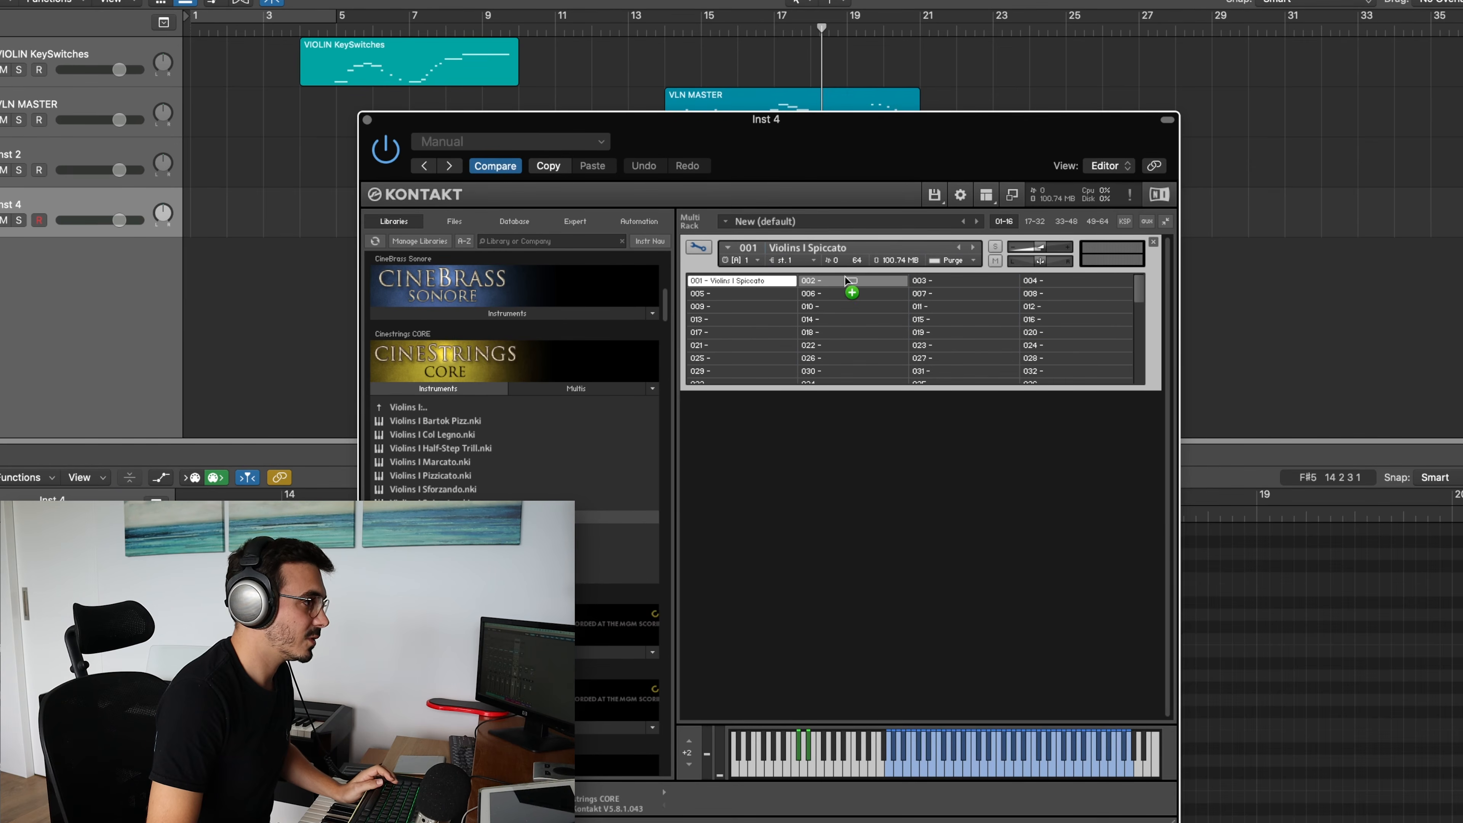
pyautogui.moveTo(677, 445); pyautogui.dragTo(853, 280)
pyautogui.moveTo(449, 531); pyautogui.dragTo(930, 281)
pyautogui.moveTo(842, 335); pyautogui.dragTo(843, 336)
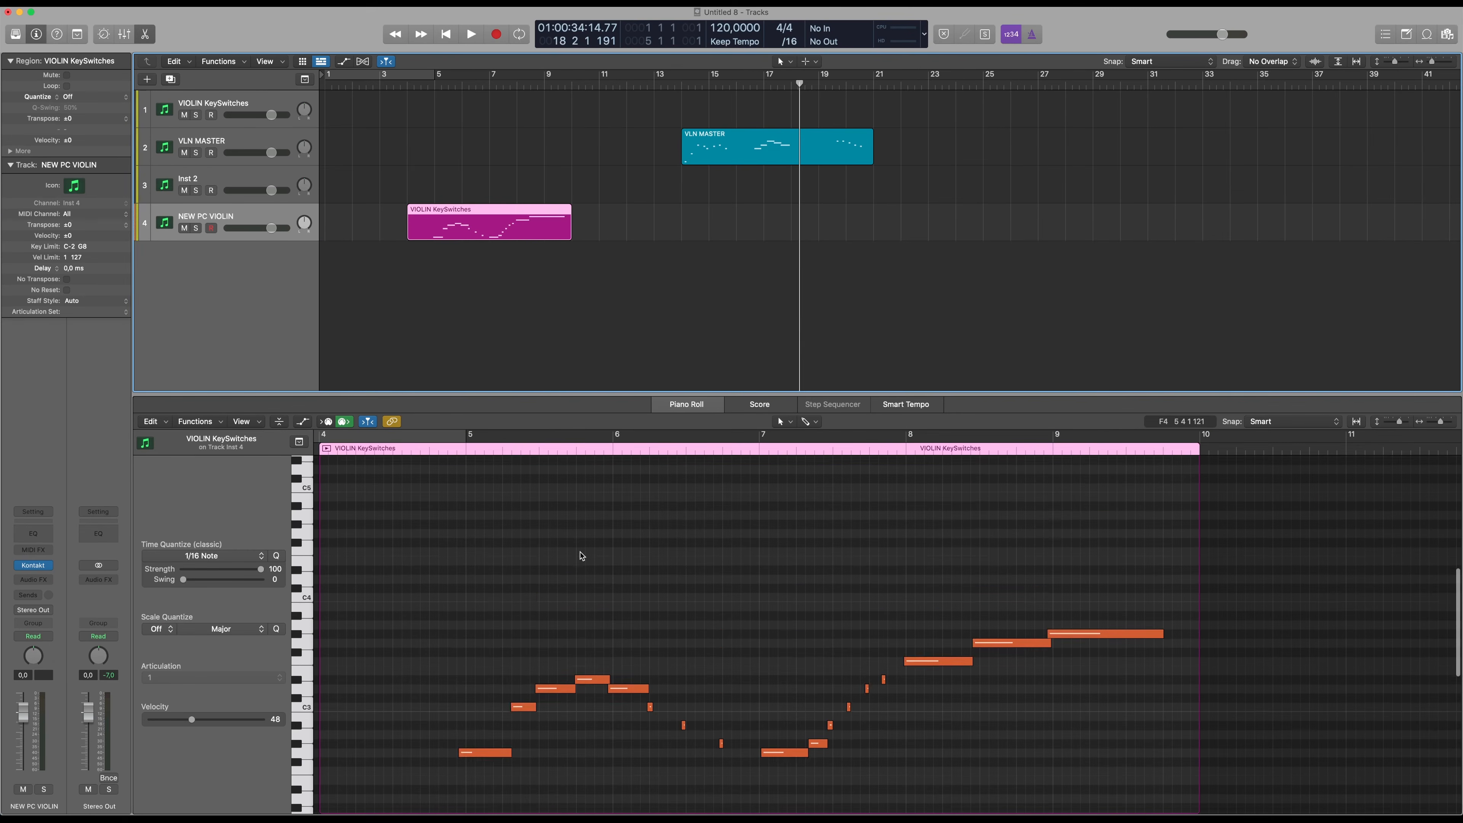
# Enlarge the Piano Roll of the region on the NEW PC VIOLIN track and show its Program Change automation lane
pyautogui.scroll(-5, 581, 556)
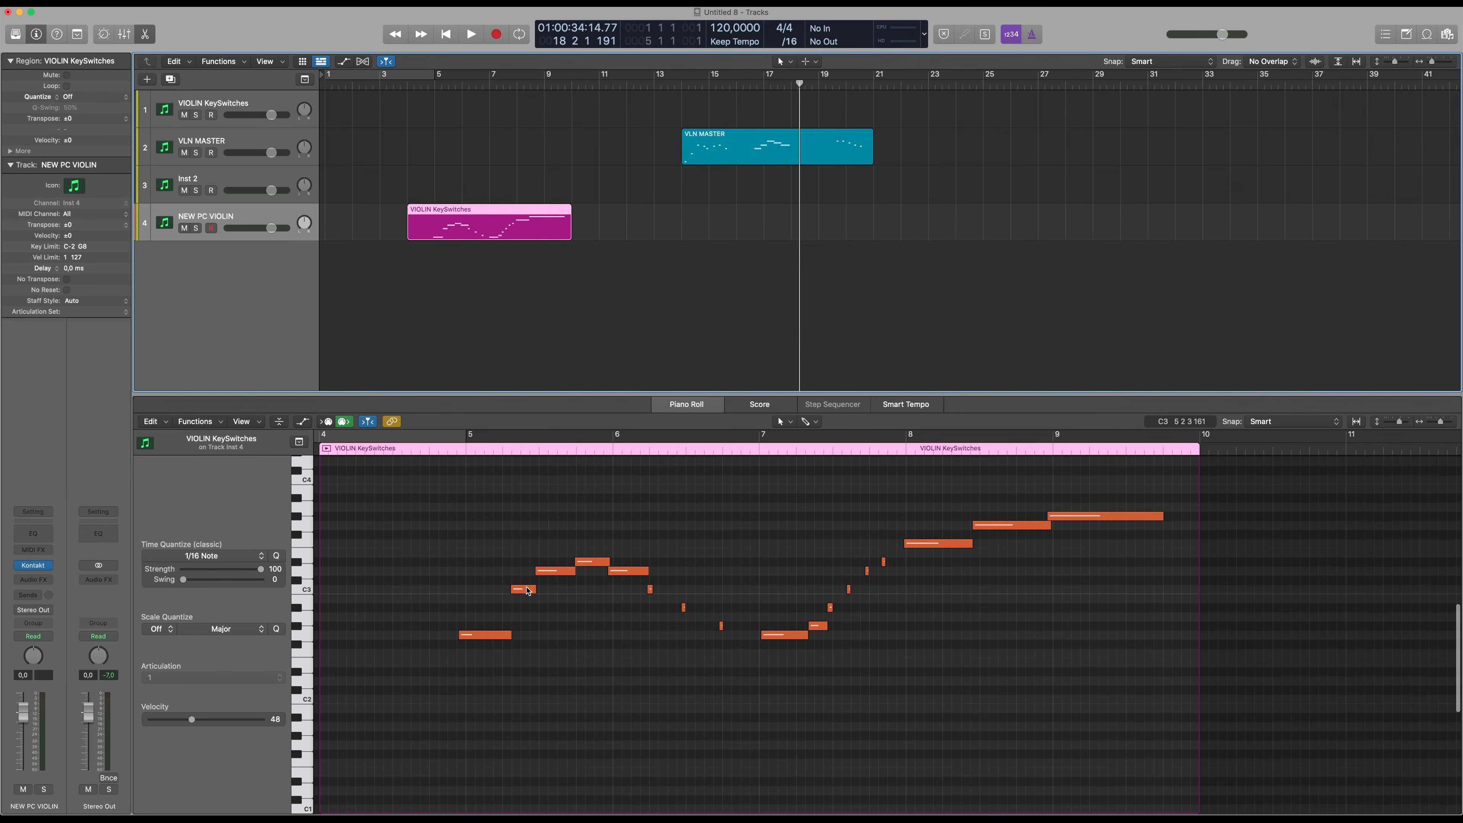
pyautogui.moveTo(544, 394); pyautogui.dragTo(543, 301)
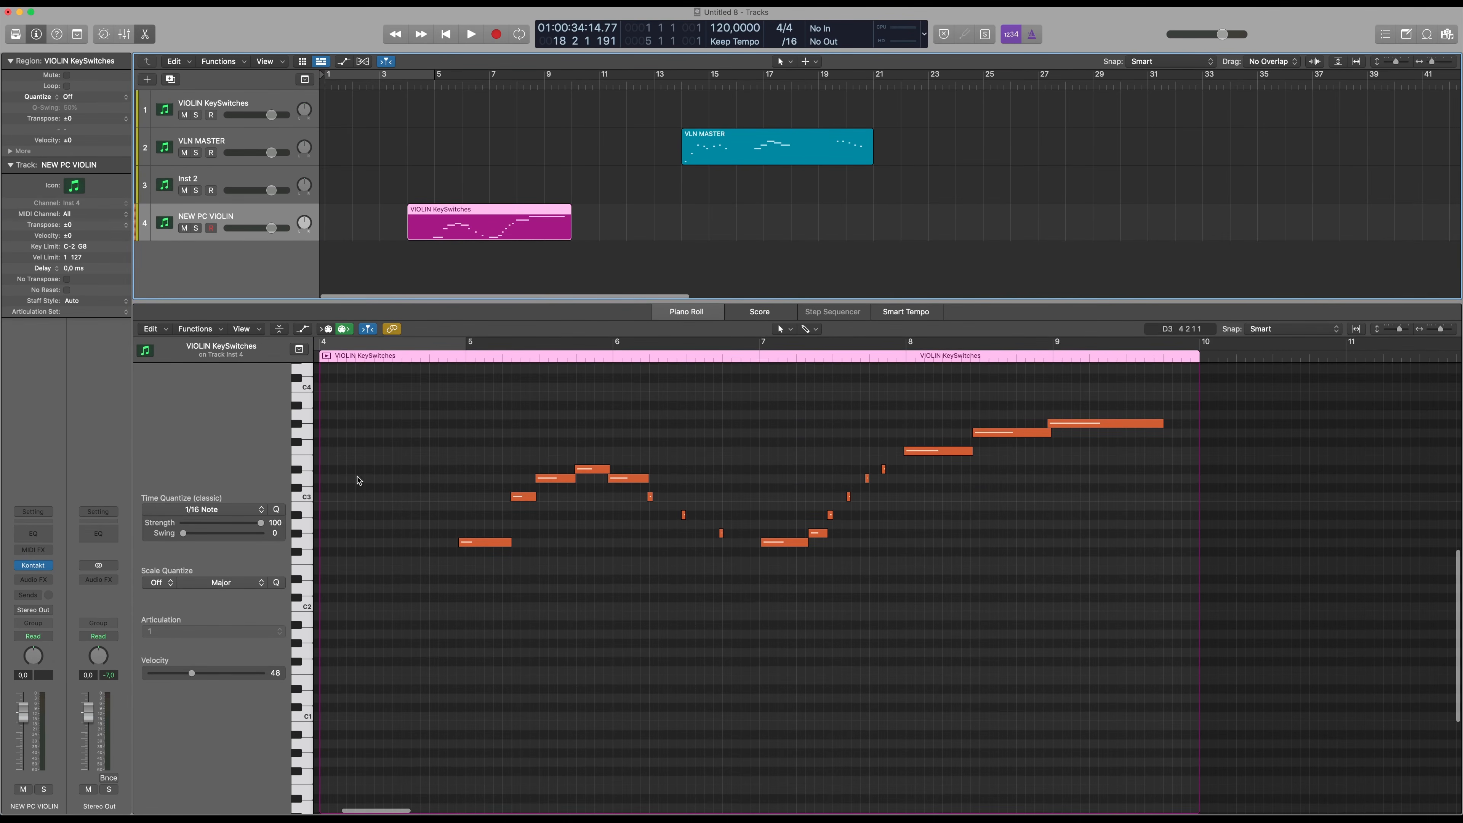
pyautogui.click(307, 331)
pyautogui.click(256, 717)
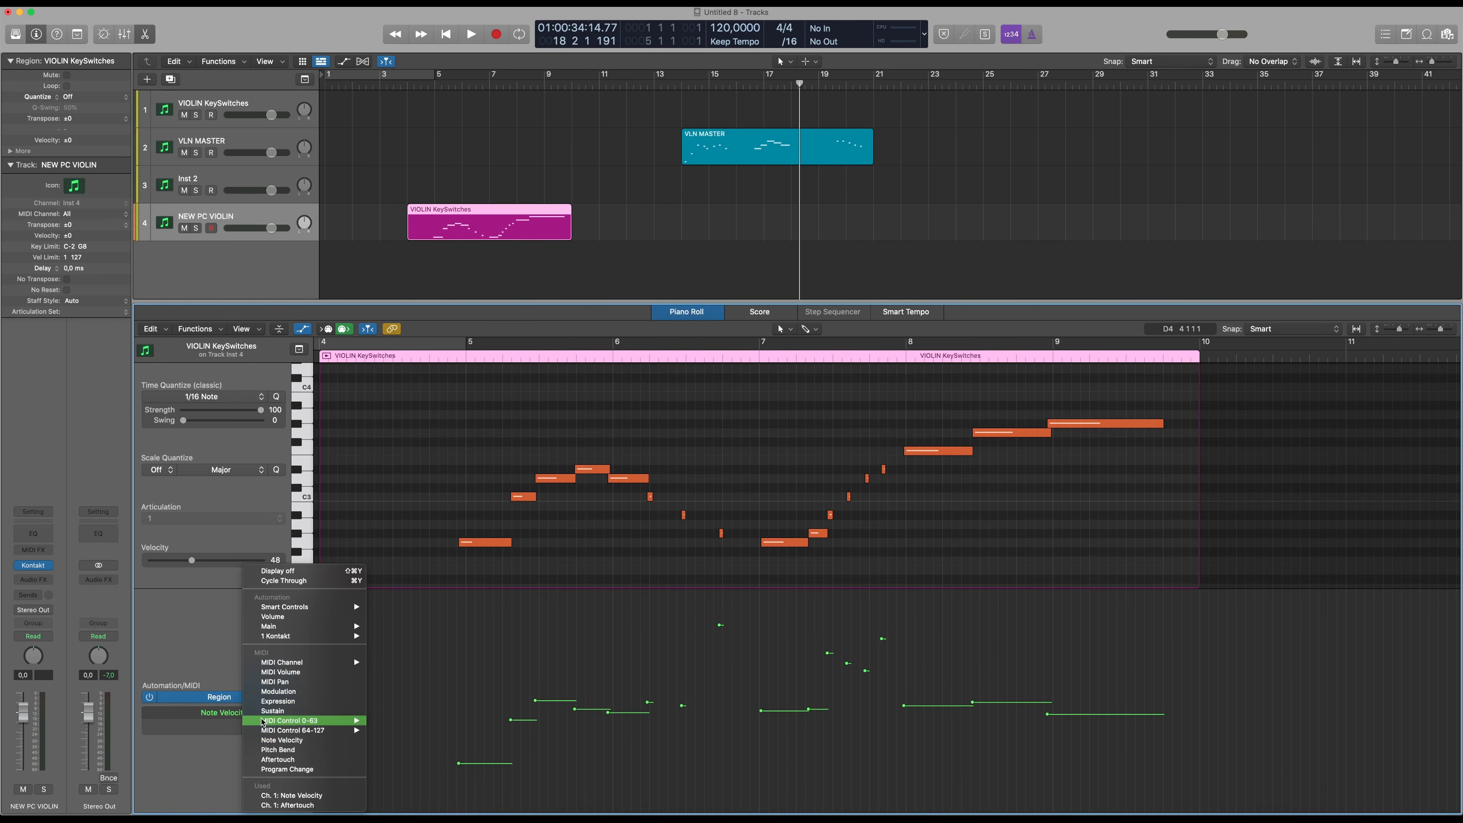
pyautogui.click(400, 767)
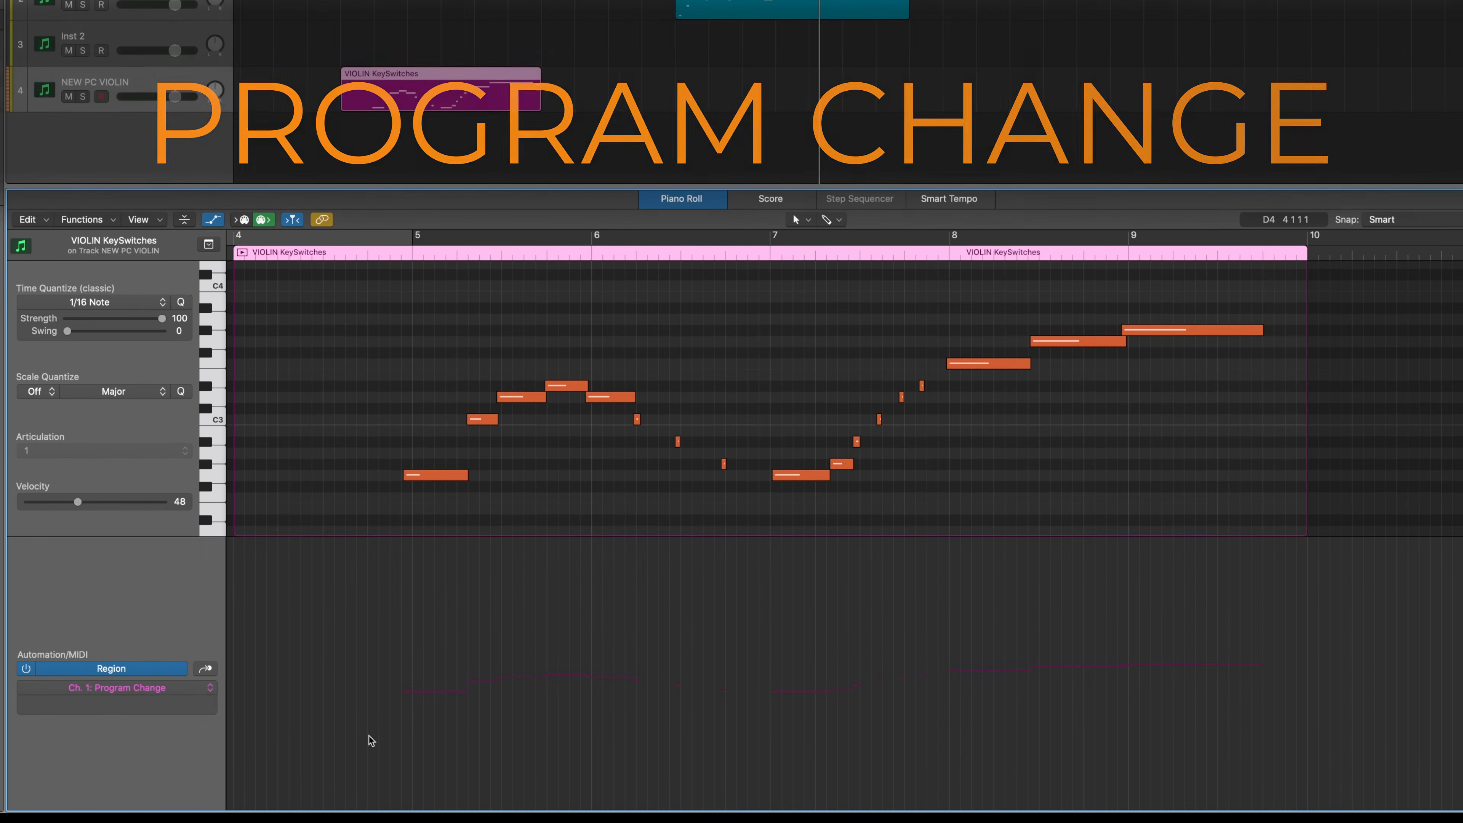
# Add Program Change 3 just before bar 5 and 1 before the three short notes after bar 6, and play the region
pyautogui.moveTo(415, 508)
pyautogui.mouseDown()
pyautogui.moveTo(587, 385)
pyautogui.moveTo(513, 425)
pyautogui.moveTo(420, 510)
pyautogui.mouseUp()
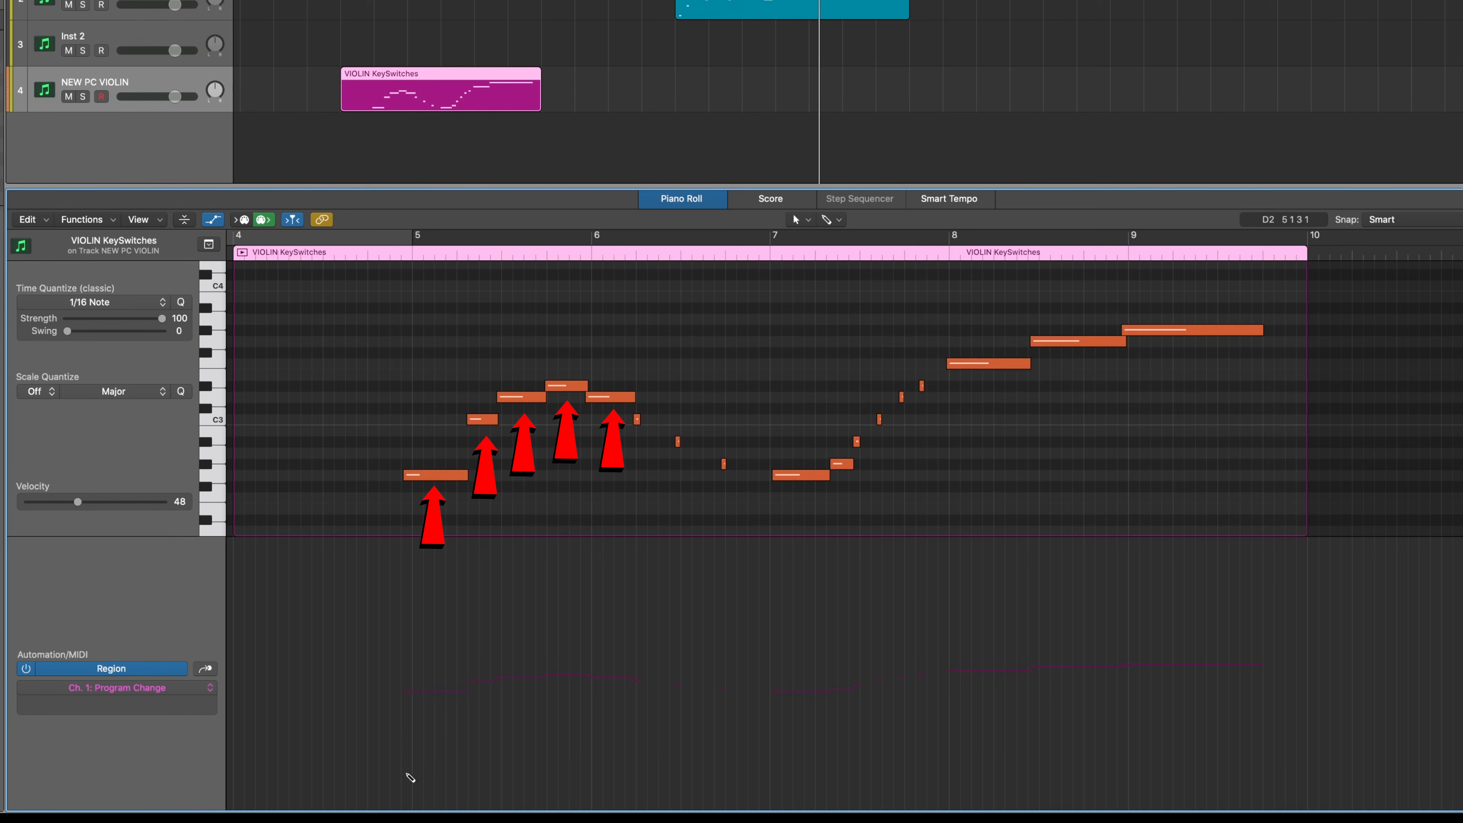
pyautogui.moveTo(417, 772)
pyautogui.mouseDown()
pyautogui.moveTo(412, 805)
pyautogui.moveTo(394, 803)
pyautogui.mouseUp()
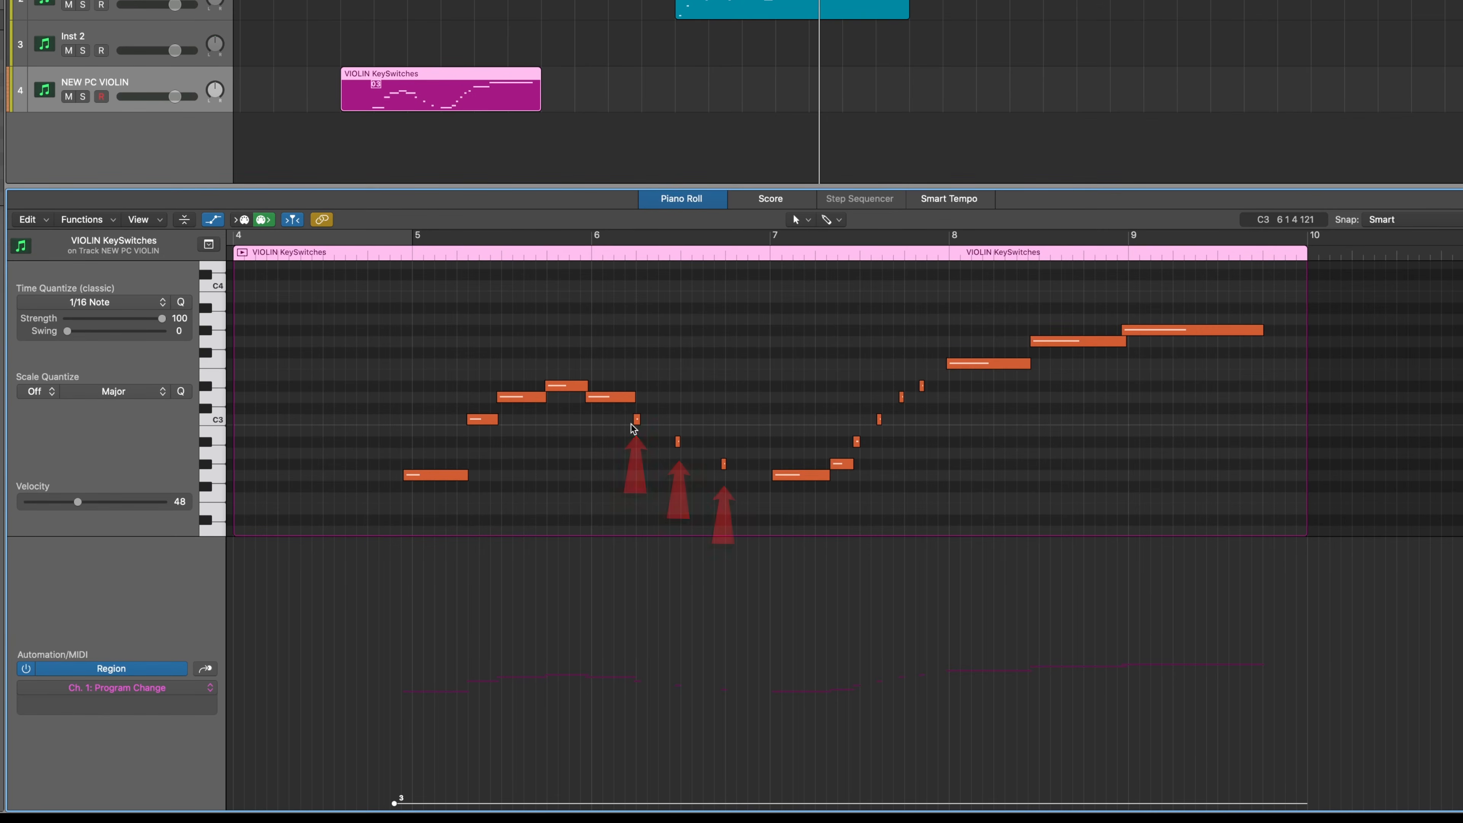
pyautogui.moveTo(621, 490); pyautogui.dragTo(741, 409)
pyautogui.click(597, 802)
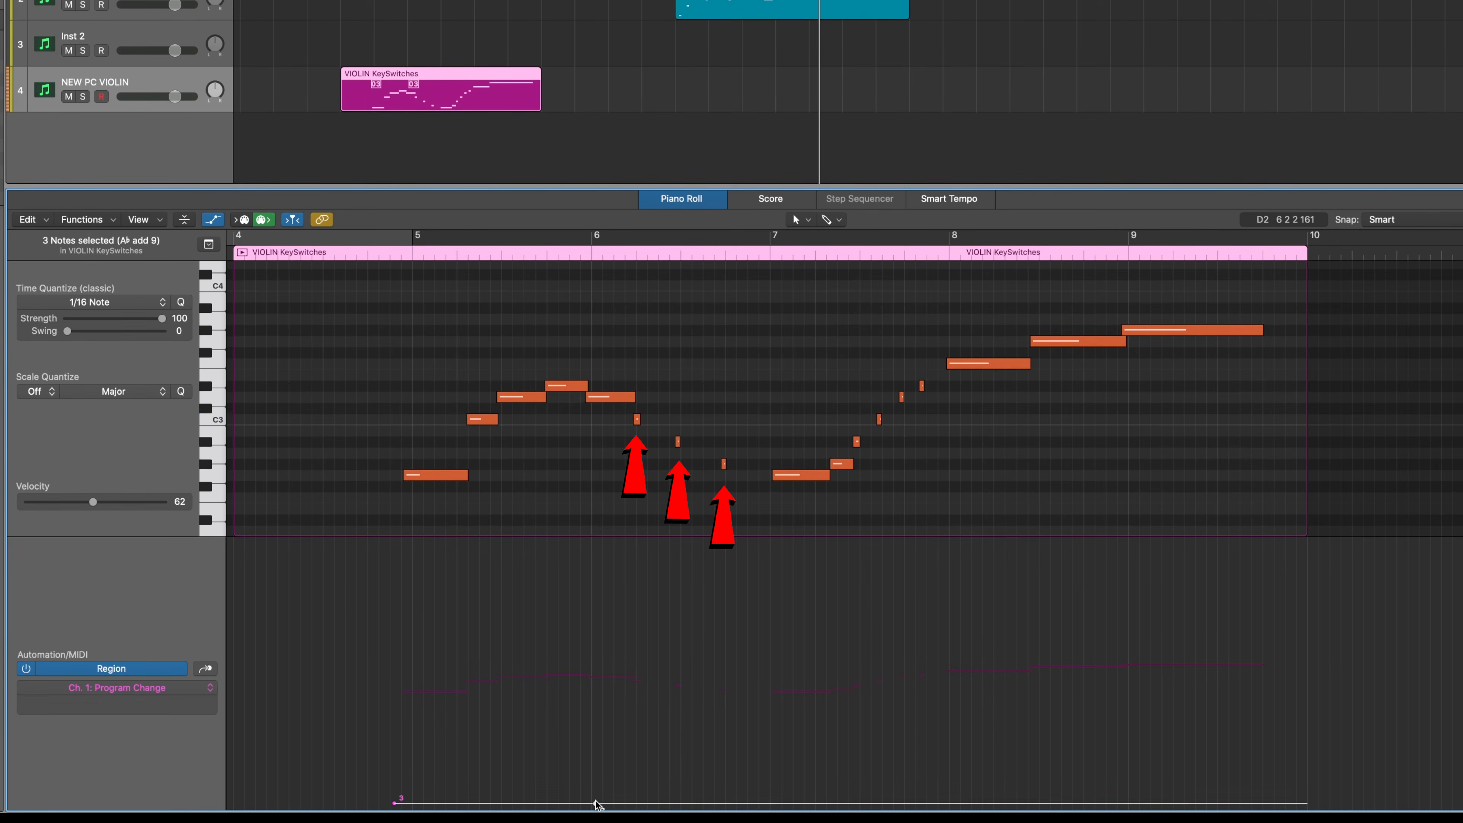
pyautogui.moveTo(597, 803); pyautogui.dragTo(621, 807)
pyautogui.keyDown('shift'); pyautogui.doubleClick(412, 389); pyautogui.keyUp('shift')
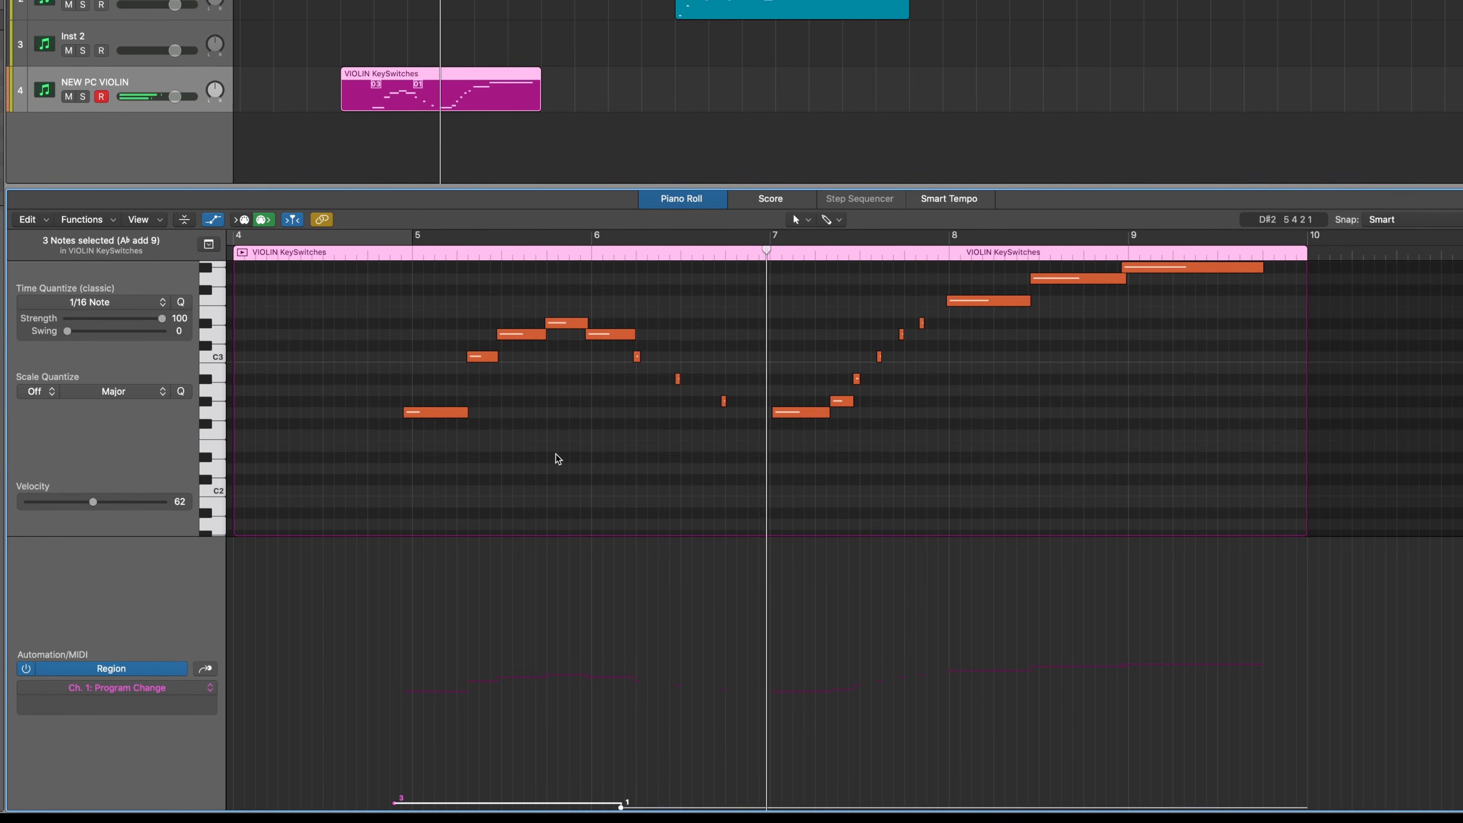
# Add Program Change 4 just before the long note at bar 7 and play the region from about bar 6
pyautogui.click(765, 807)
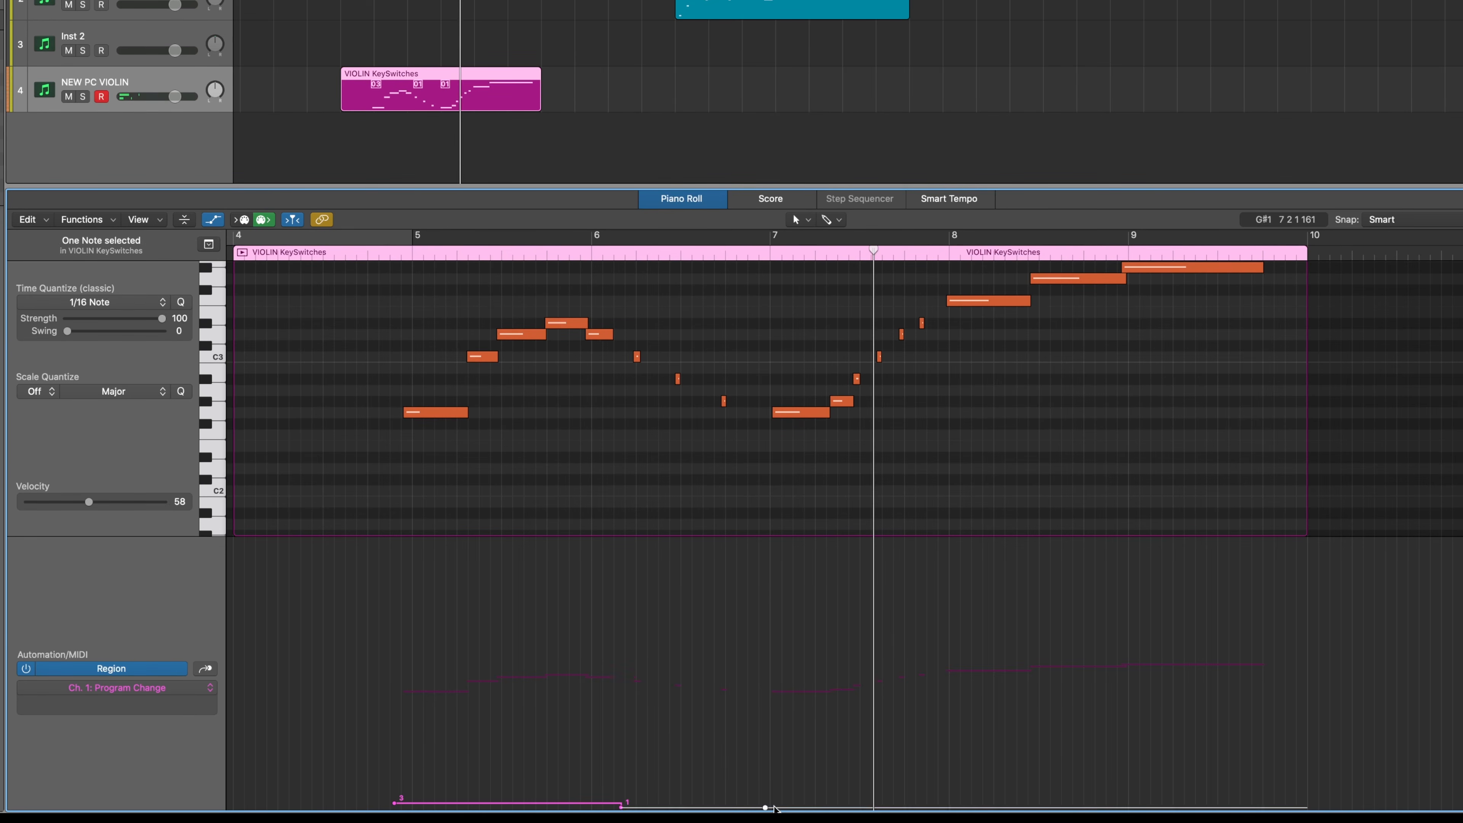
pyautogui.moveTo(765, 808); pyautogui.dragTo(765, 802)
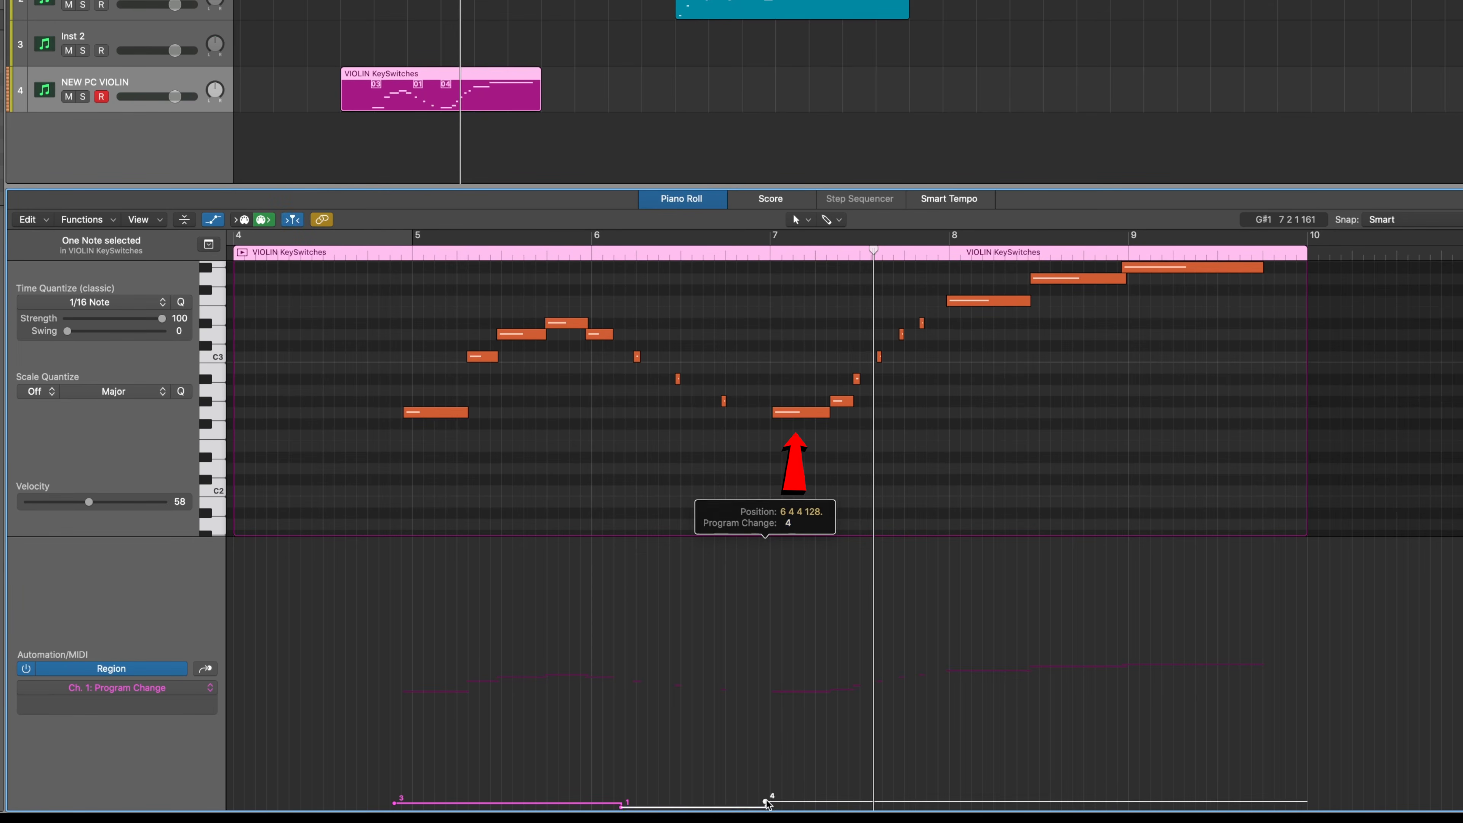
pyautogui.click(581, 256)
pyautogui.press('space')
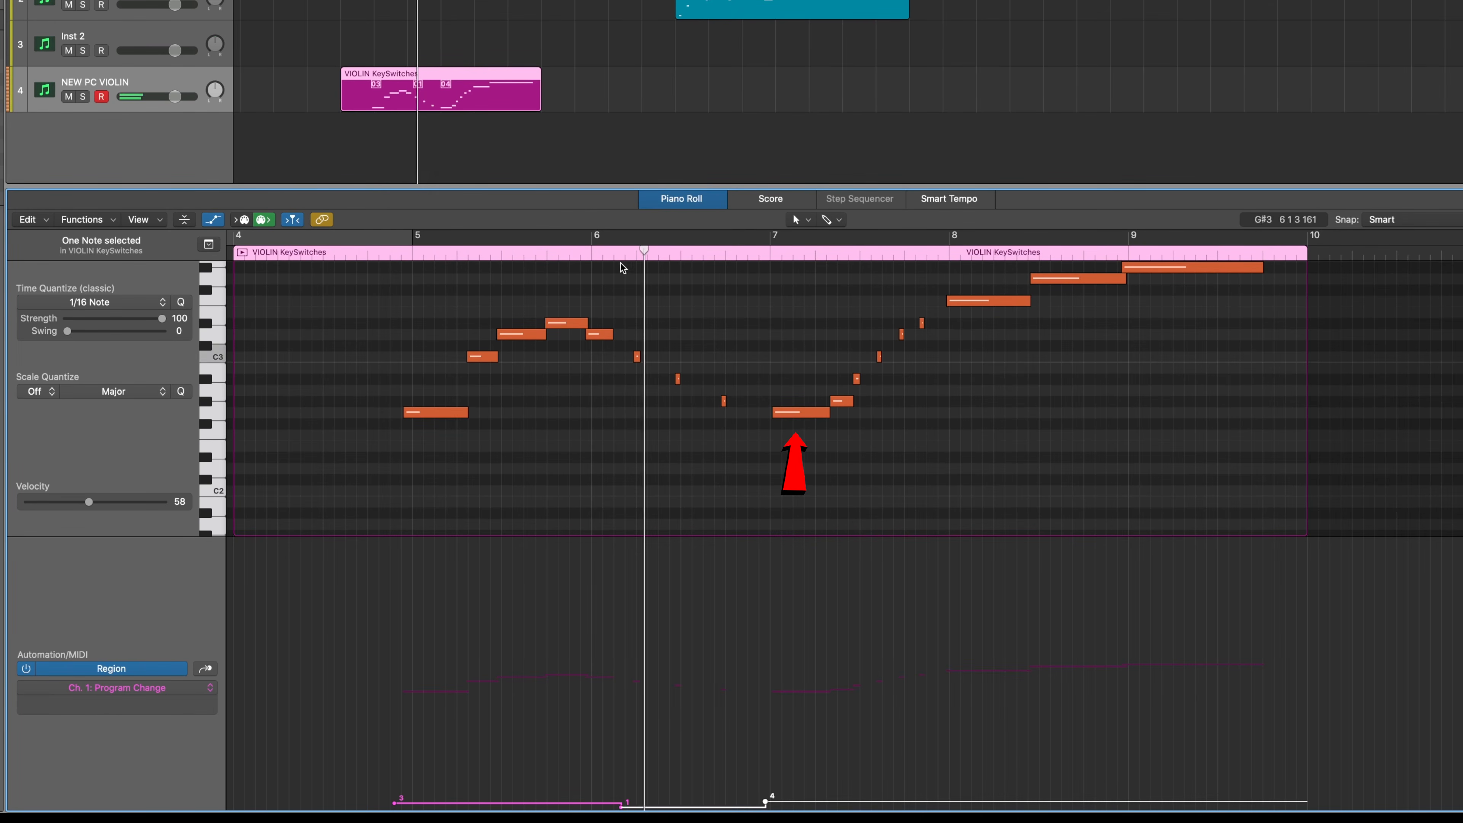